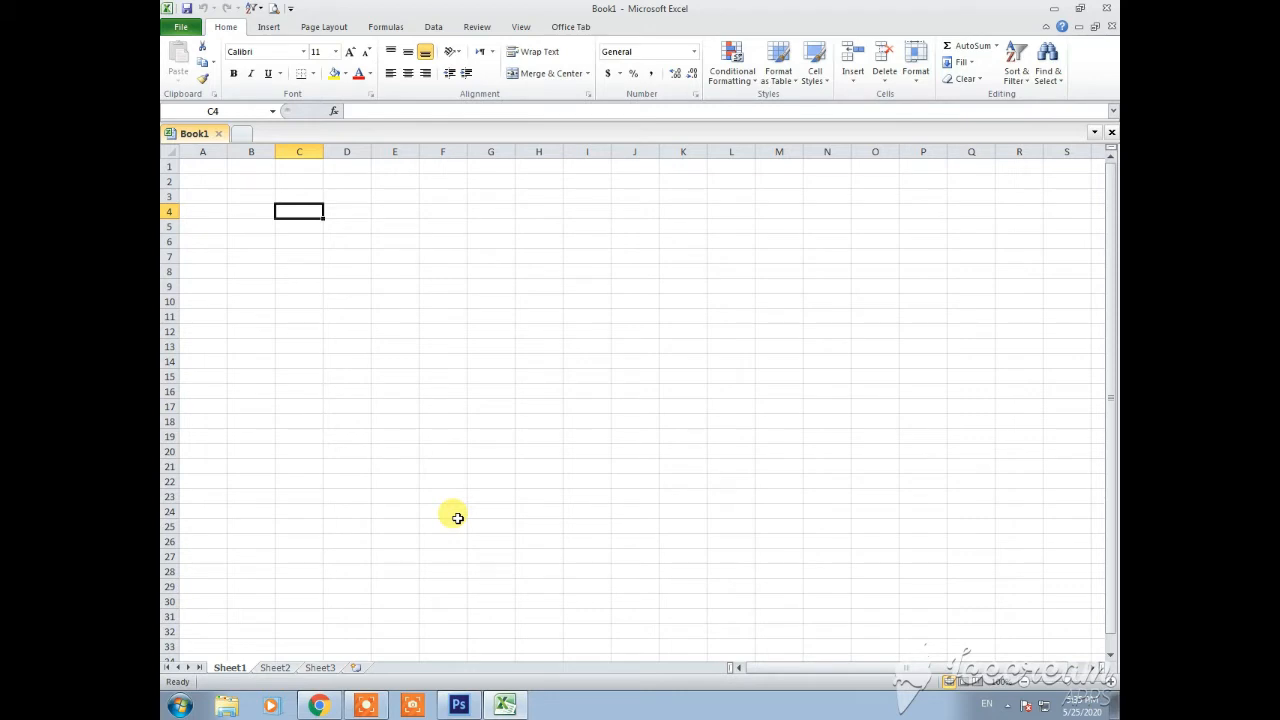
Step: Enter the heading "s.No" in cell C4
left_click(291, 241)
left_click(303, 216)
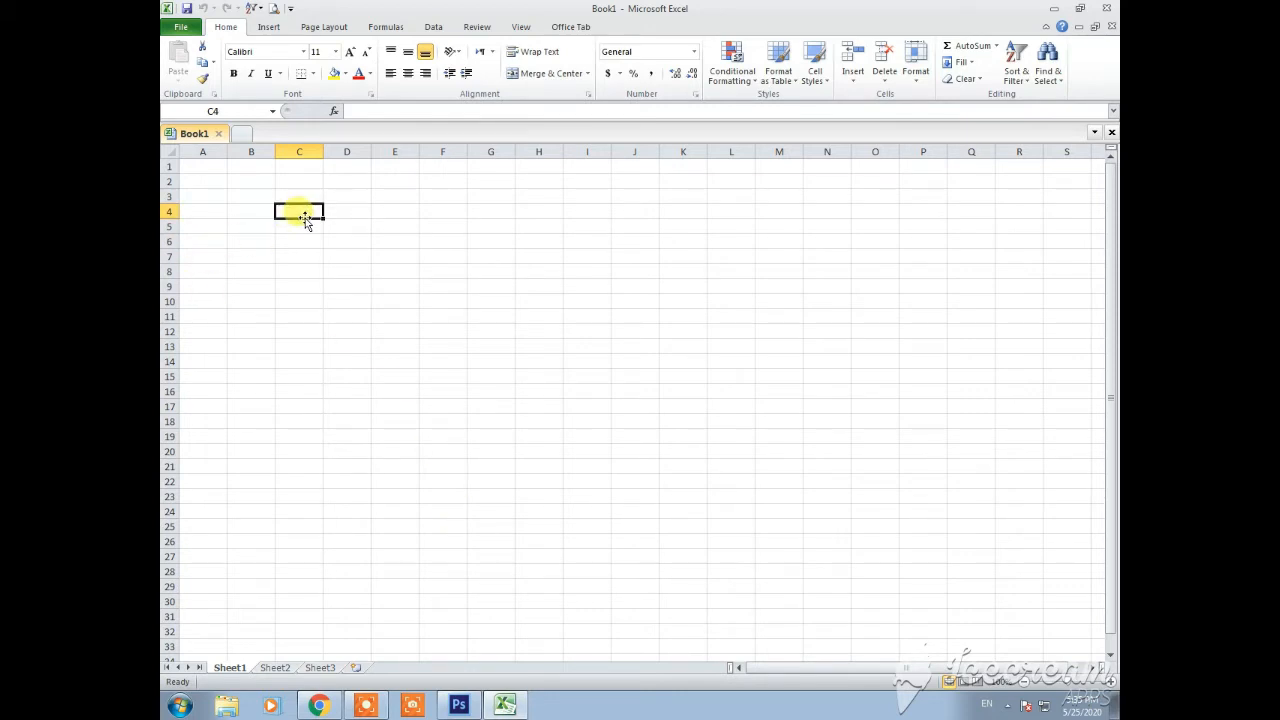
type("s")
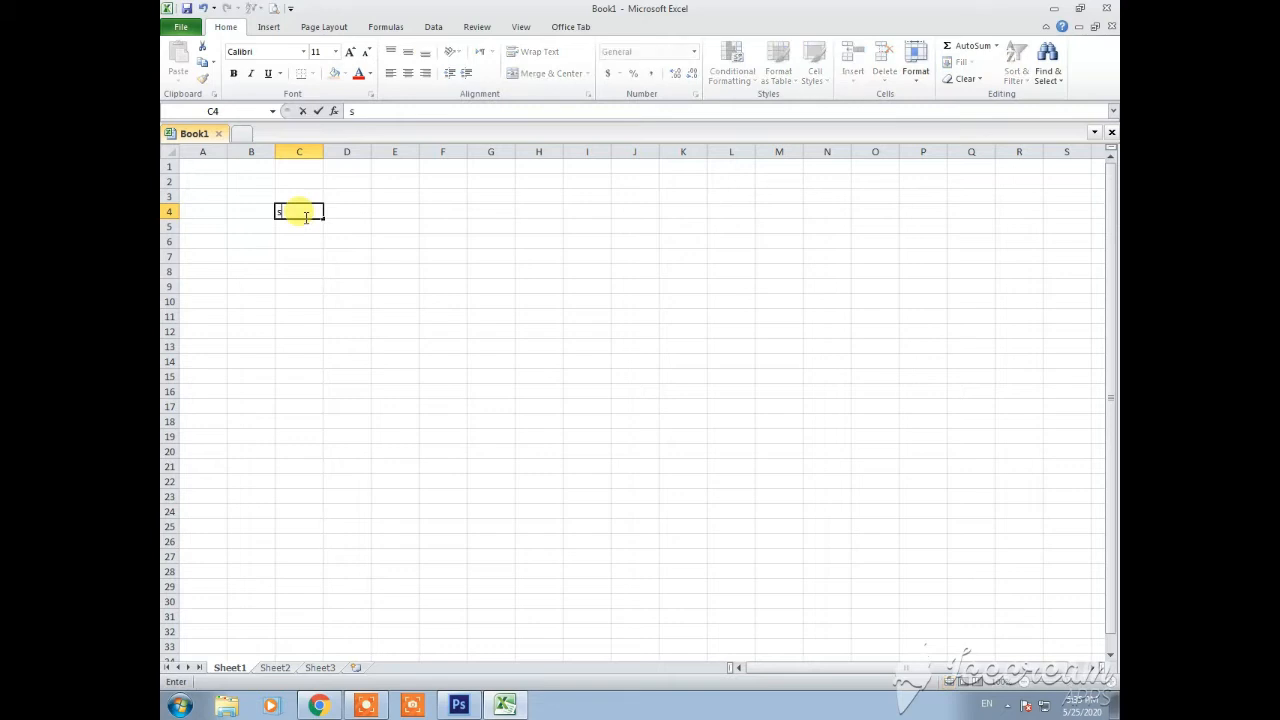
type(".No")
key("Tab")
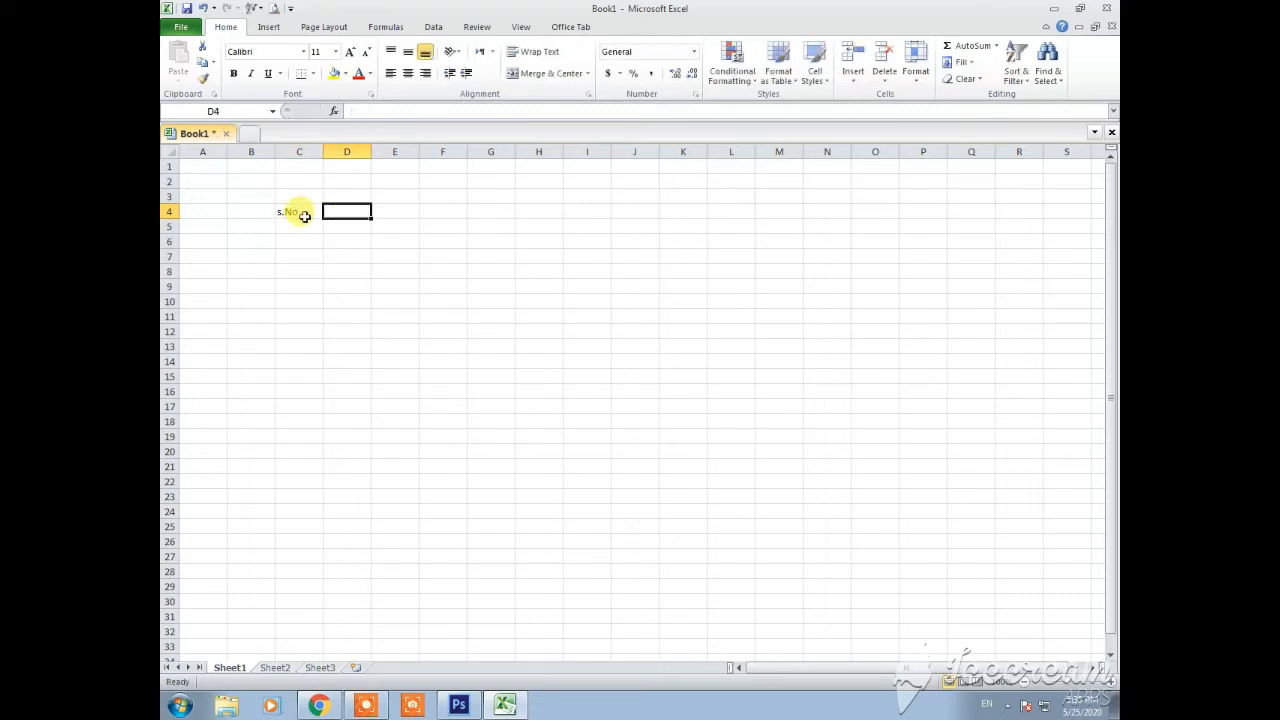
Step: Enter the heading "Item Name" in cell D4 and fit column D's width to its text
type("Itre")
key("BackSpace")
type("em")
key("BackSpace")
key("BackSpace")
key("BackSpace")
type("em Name")
key("Tab")
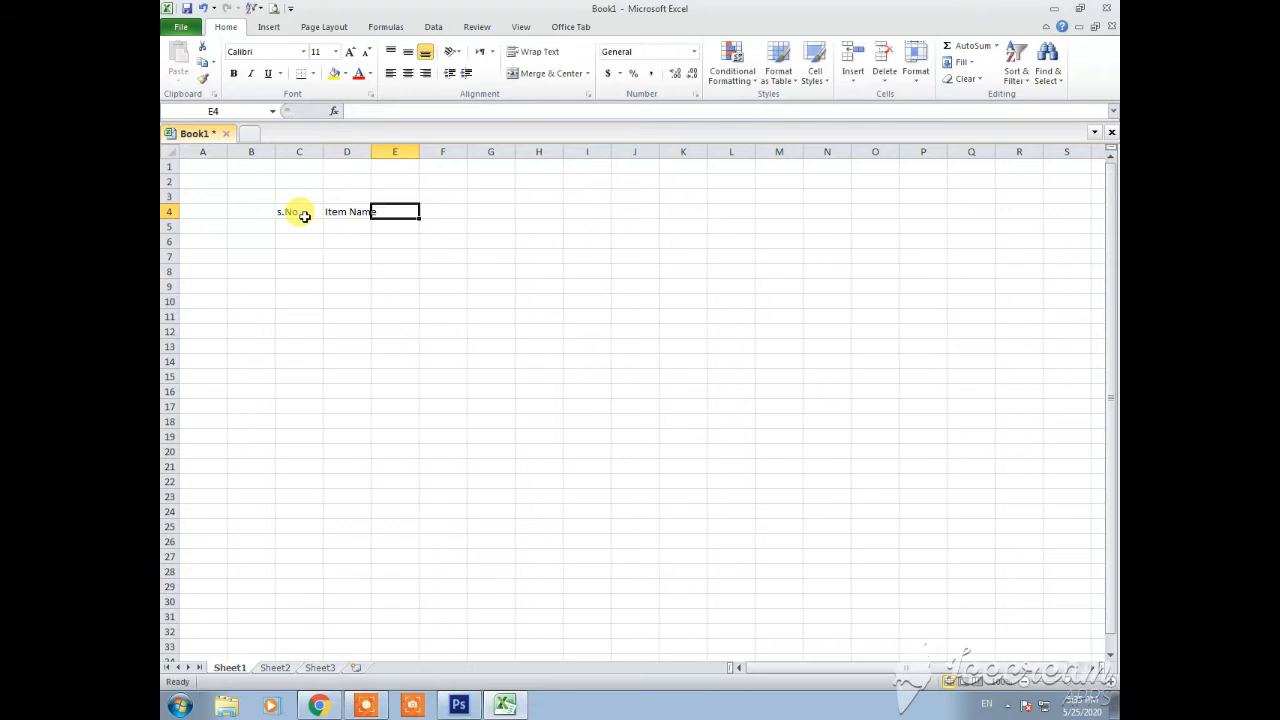
double_click(371, 151)
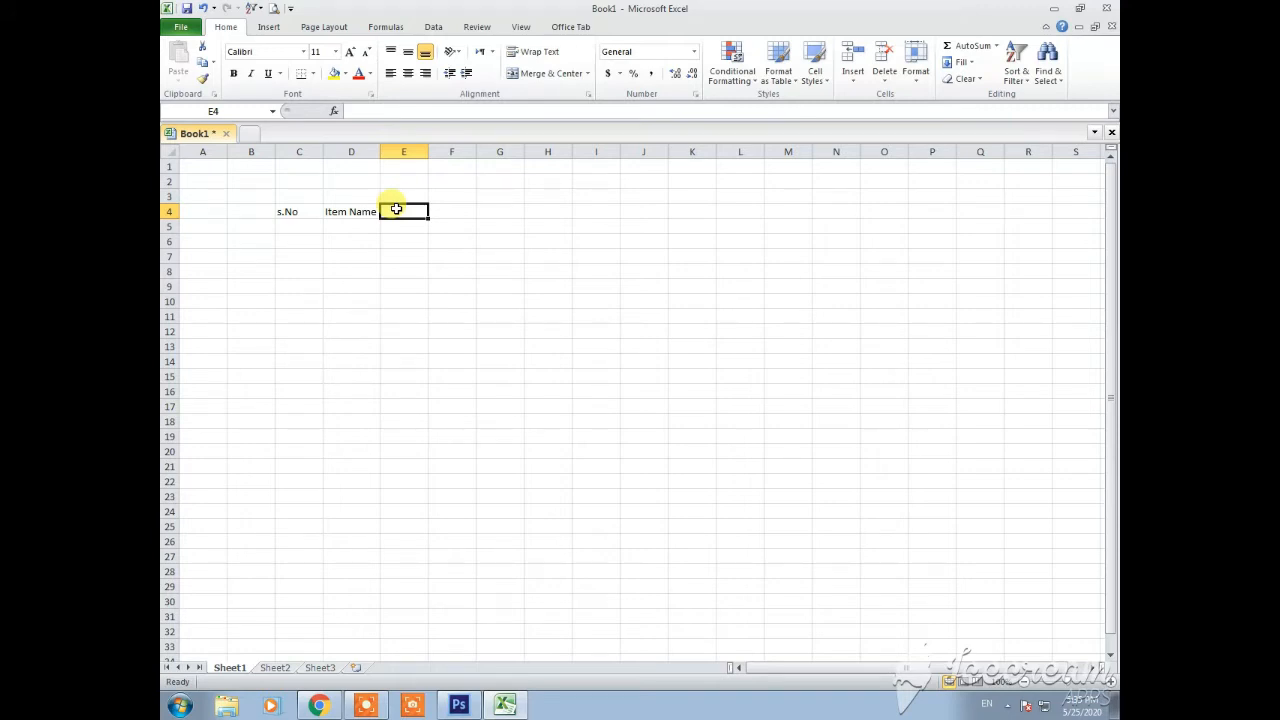
Step: Add the headings "Unit price", "Quantity" and "price" in cells E4, F4 and G4
type("Unit")
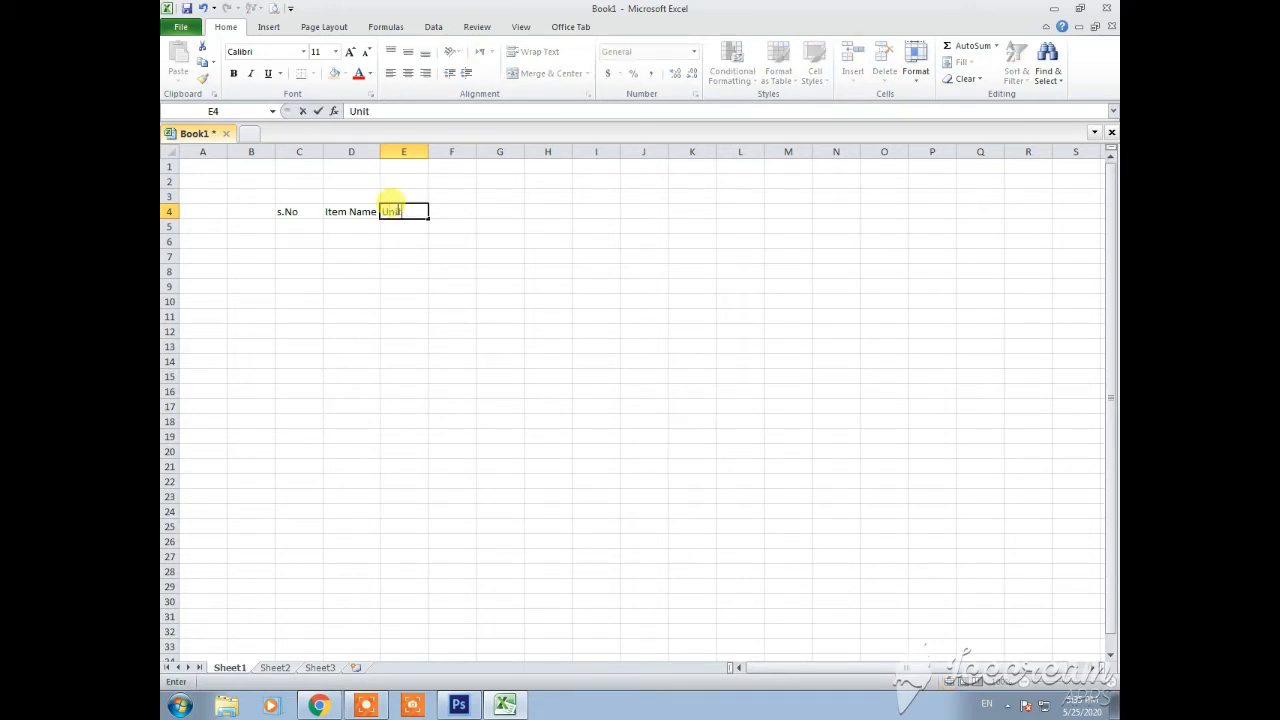
type(" price")
key("Tab")
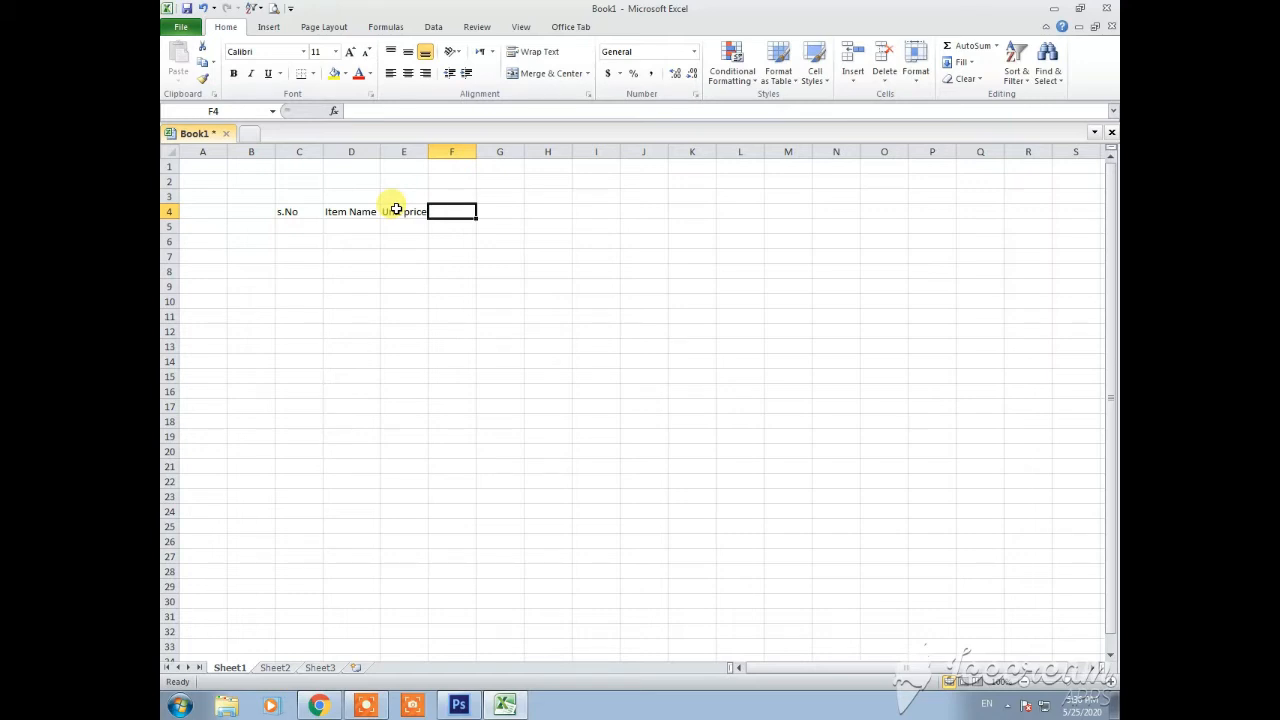
type("Quanity")
key("BackSpace")
key("BackSpace")
key("BackSpace")
type("tity")
key("Tab")
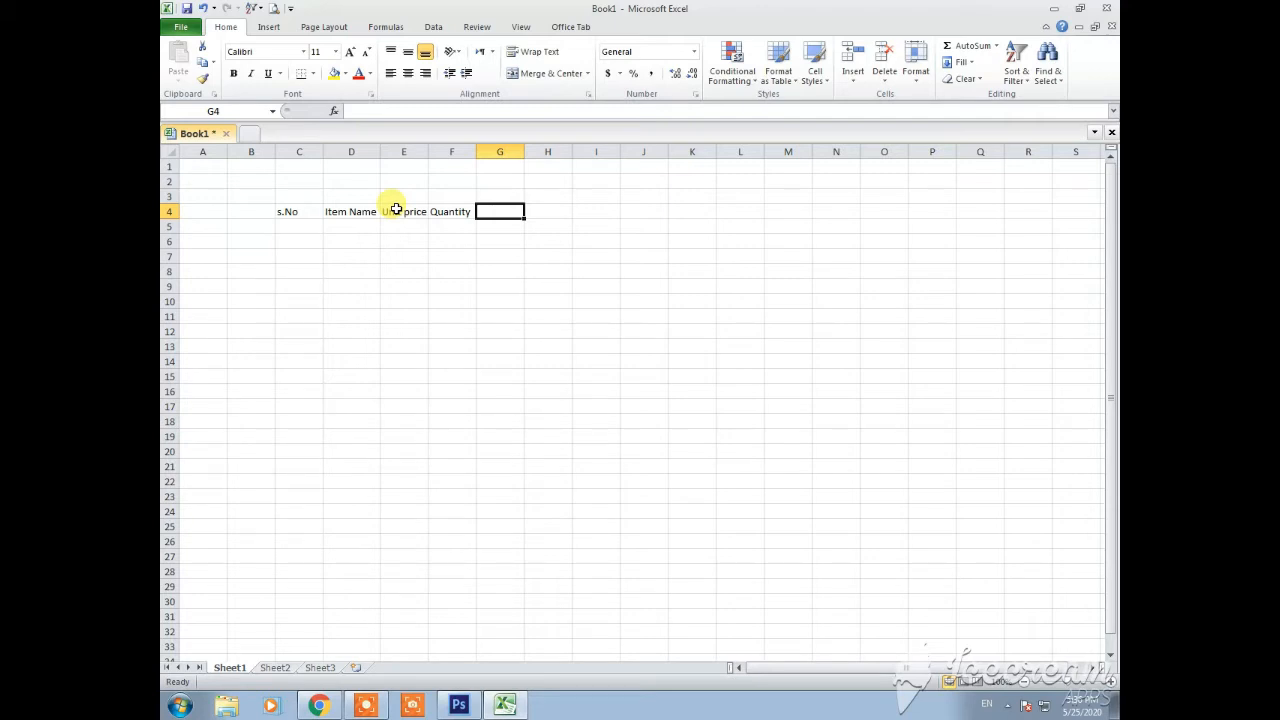
type("price")
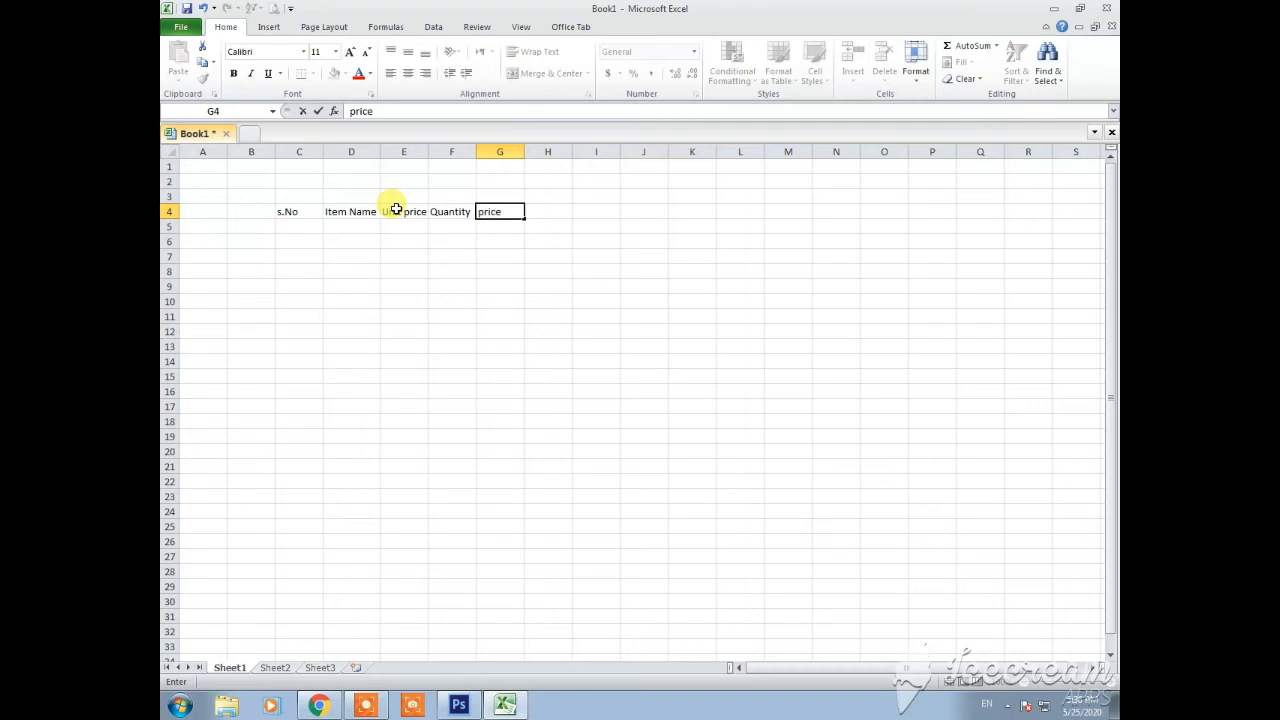
key("Tab")
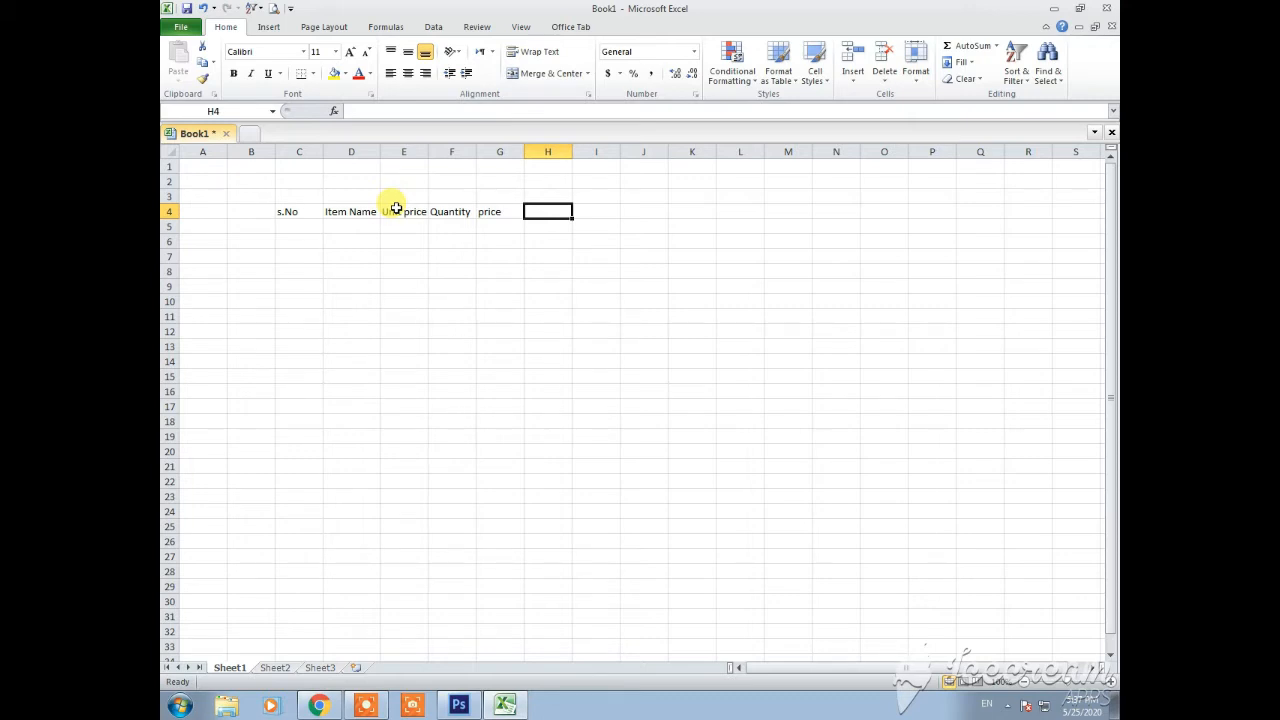
Step: Number the rows under s.No from 1 to 8 in cells C5 to C12 by filling a series from 1
left_click(300, 228)
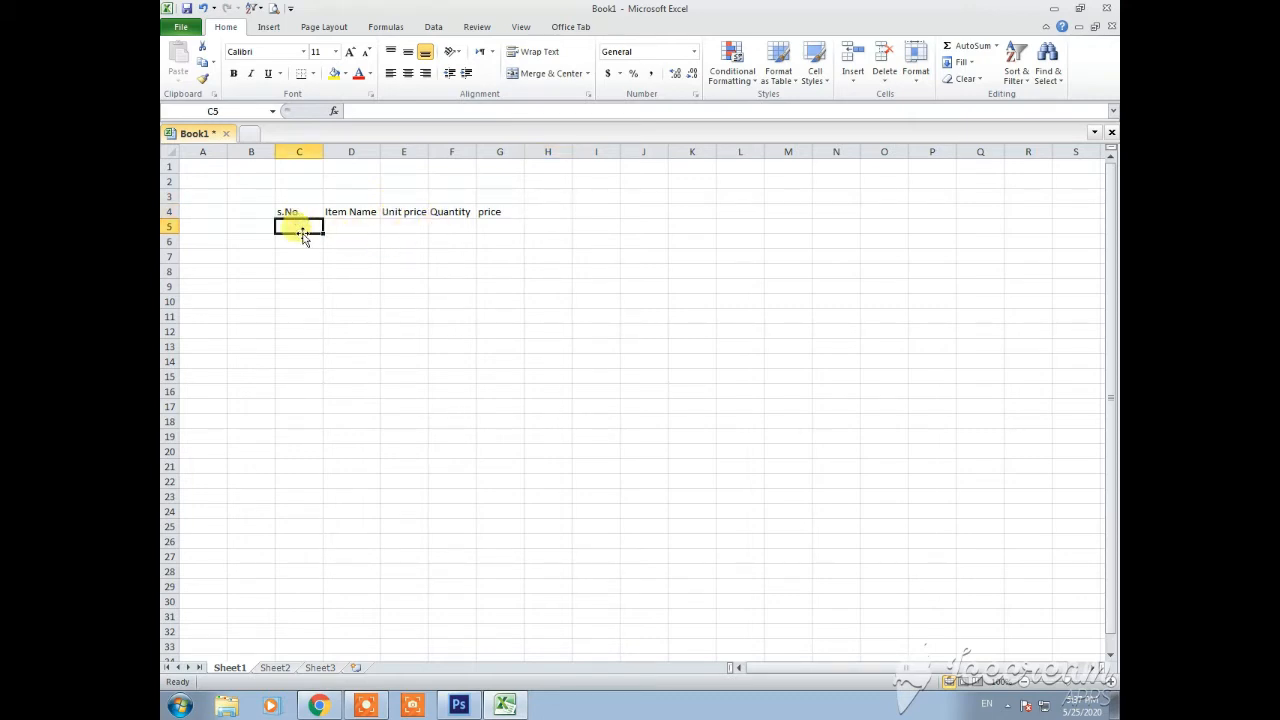
key("End")
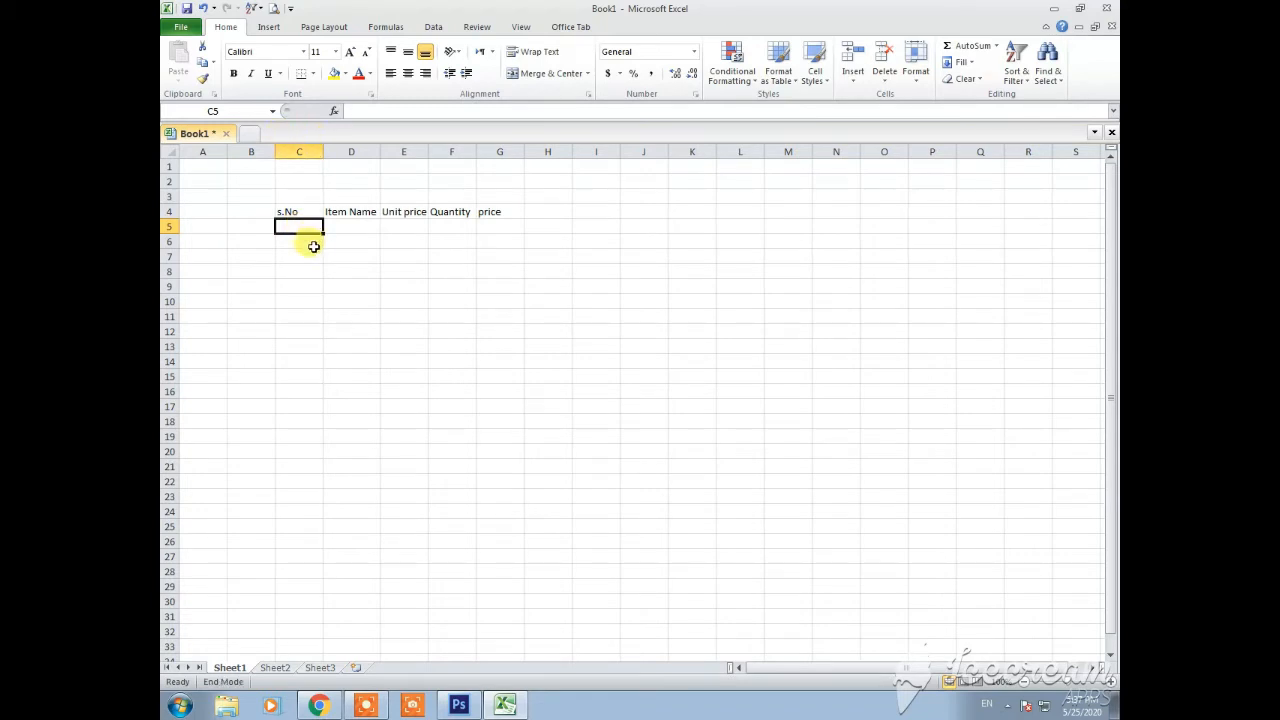
type("1")
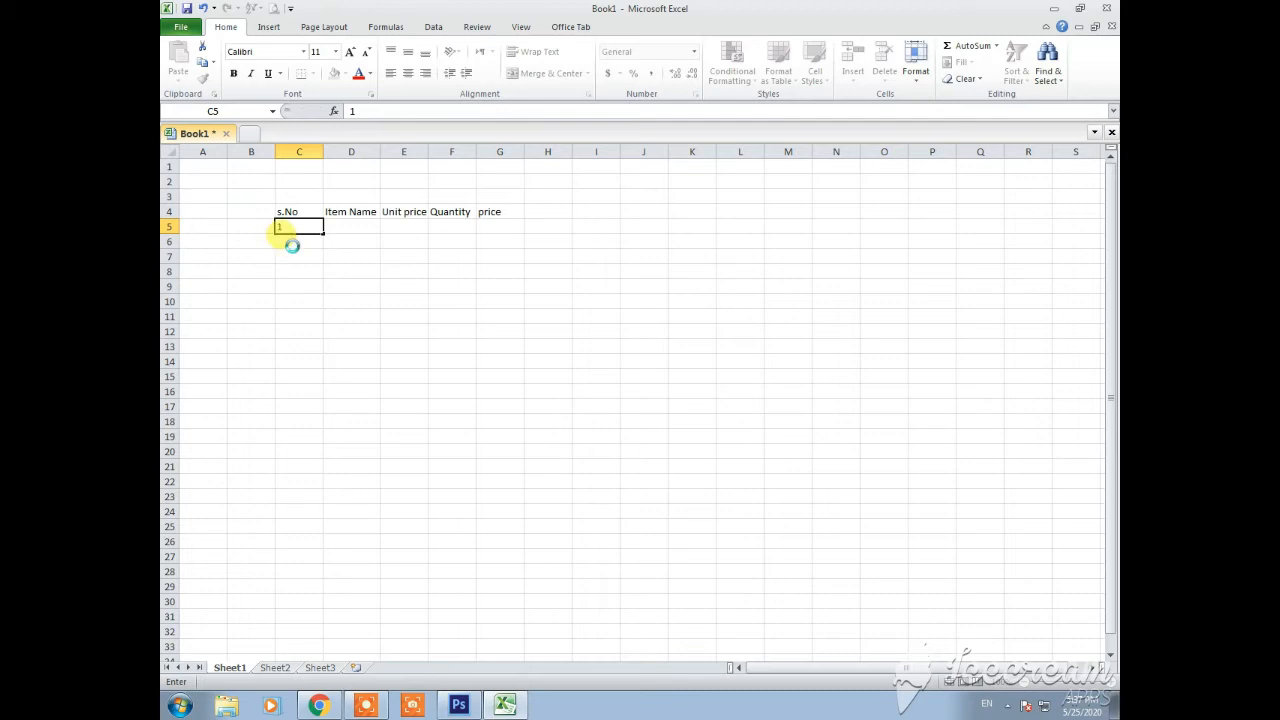
left_click(292, 245)
left_click(298, 229)
left_click_drag(321, 233, 300, 337)
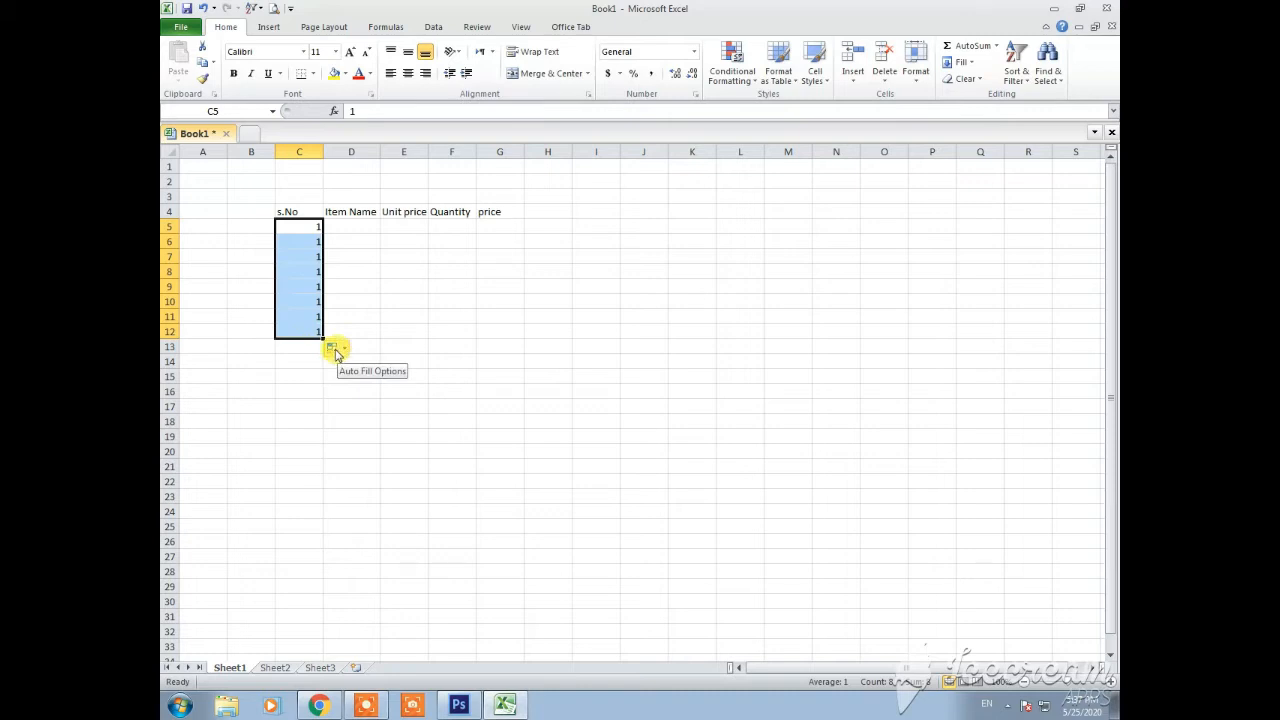
left_click(332, 349)
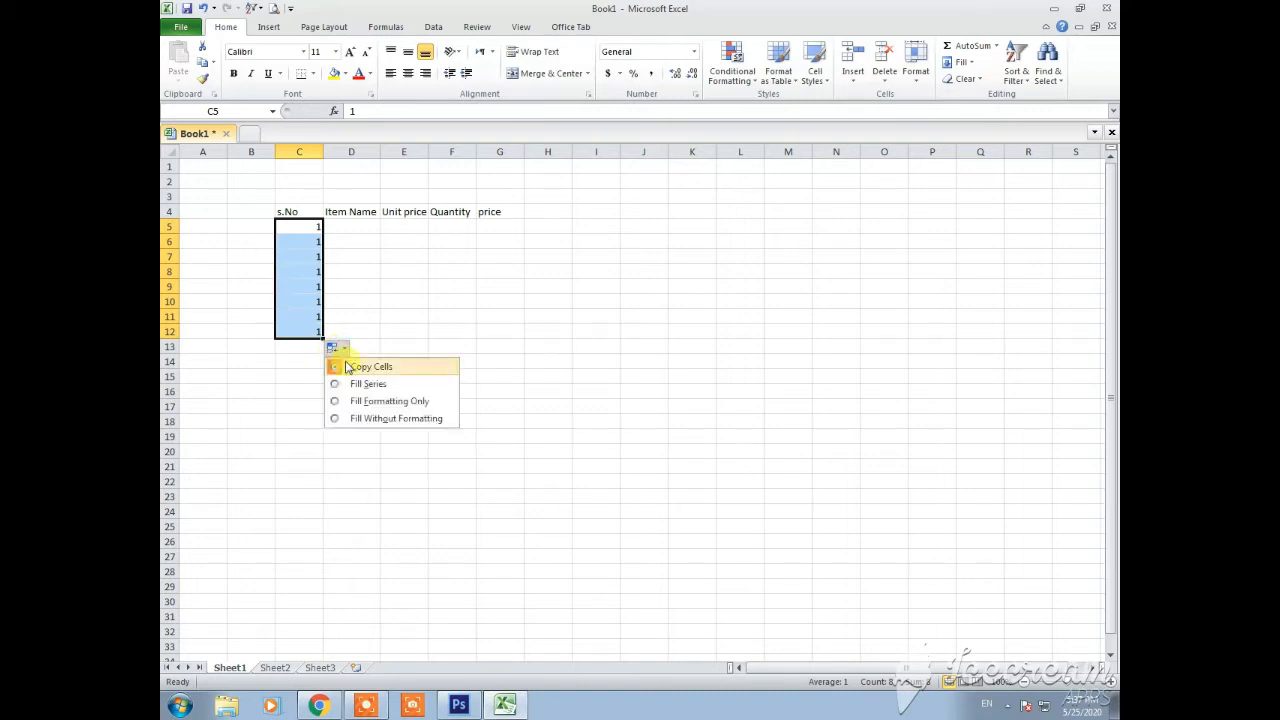
left_click(339, 385)
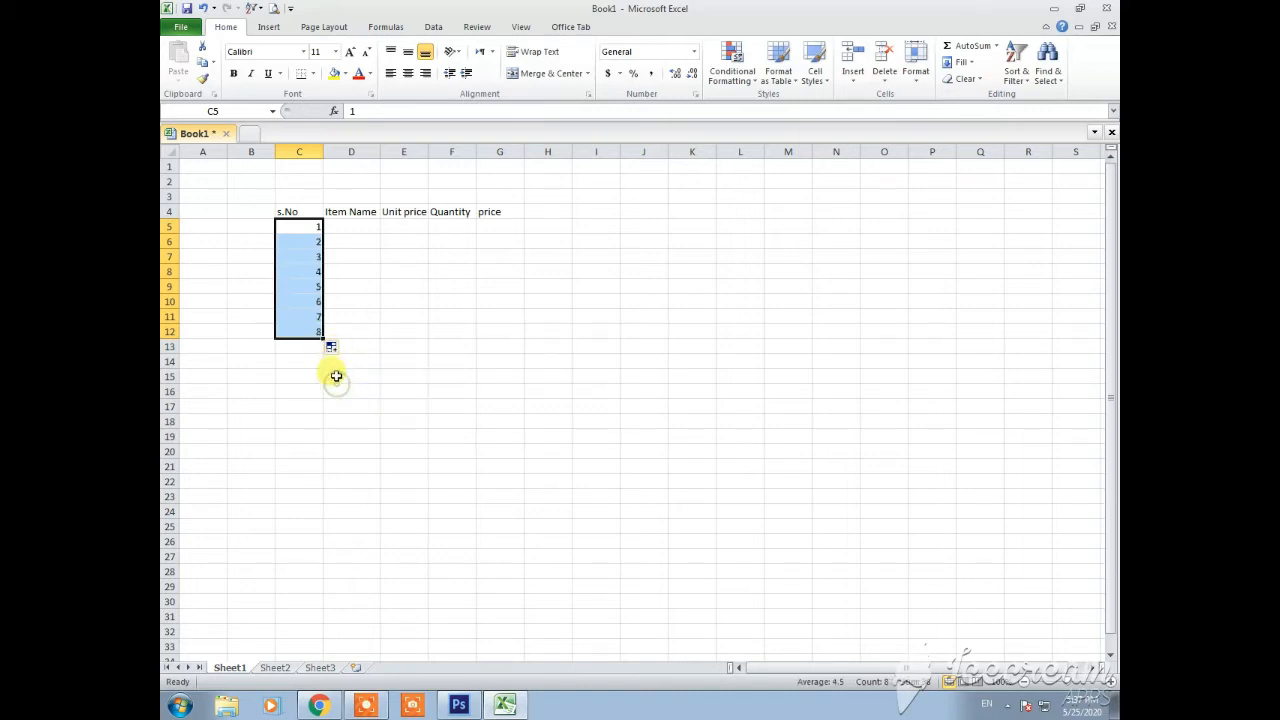
left_click(291, 318)
left_click(296, 326)
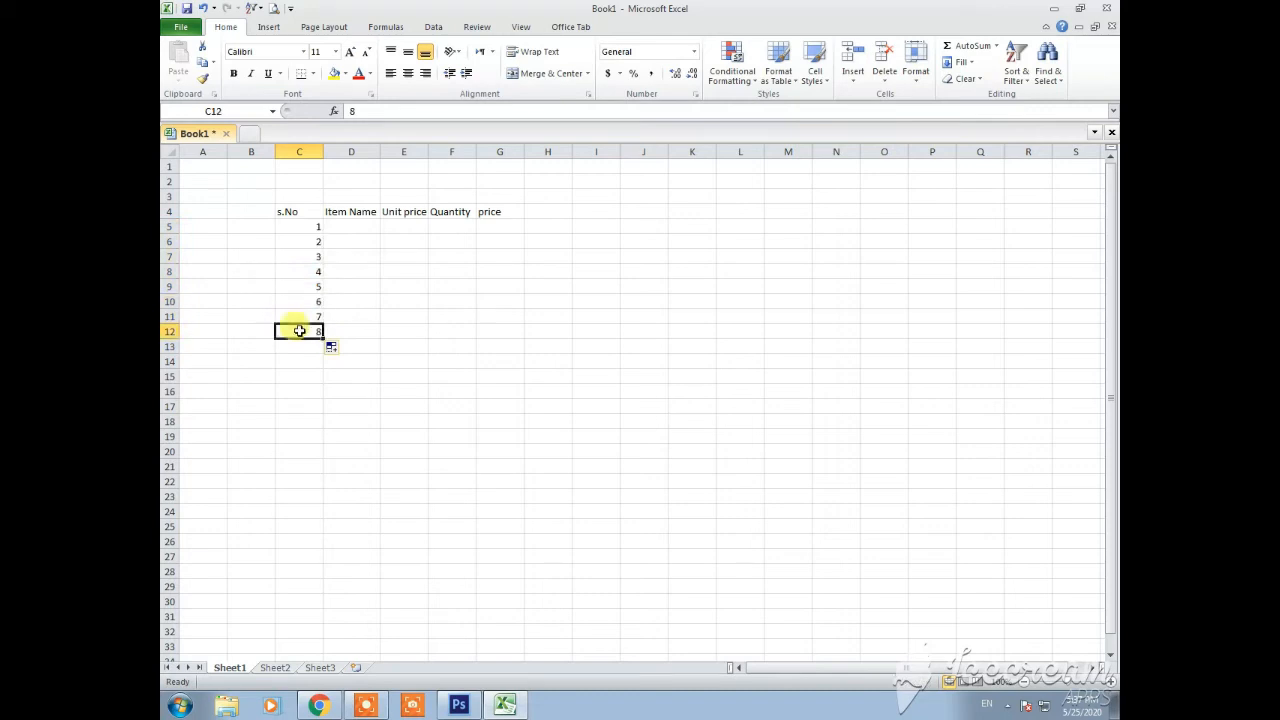
Step: Enter the first item in row 5: "keyboard" with unit price 250 and quantity 5
left_click(362, 227)
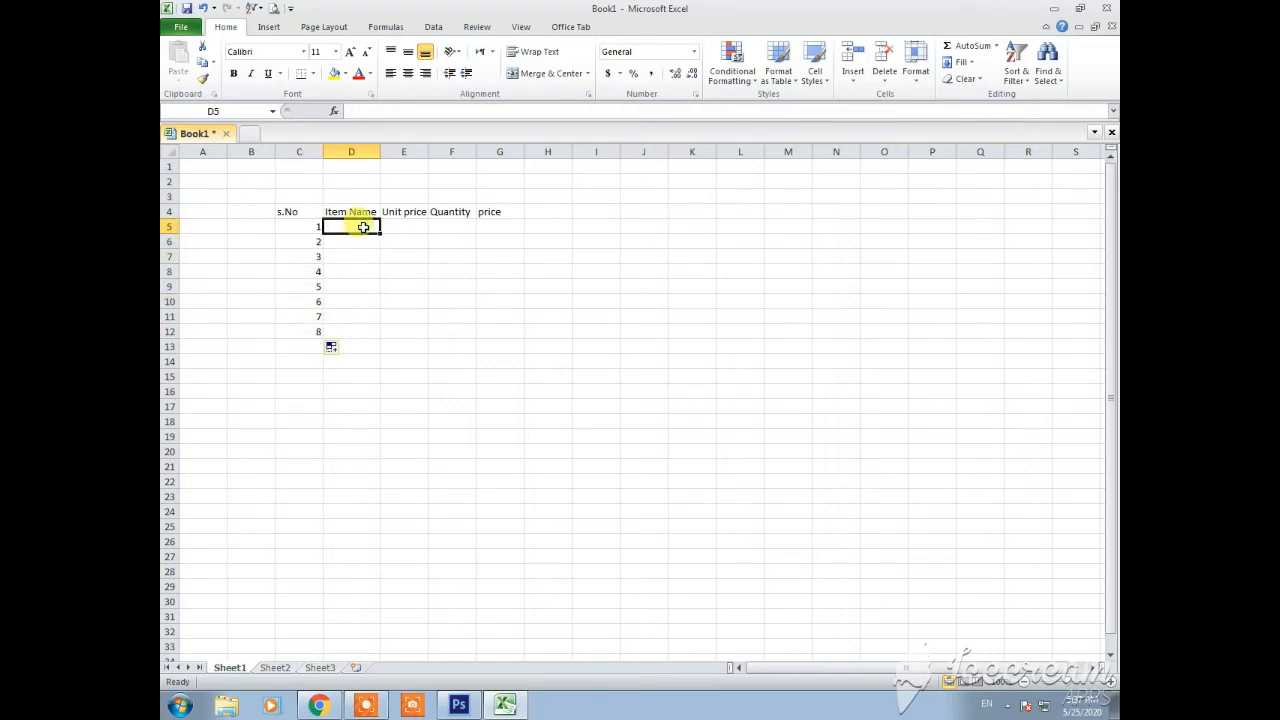
type("a")
key("BackSpace")
type("keyboard")
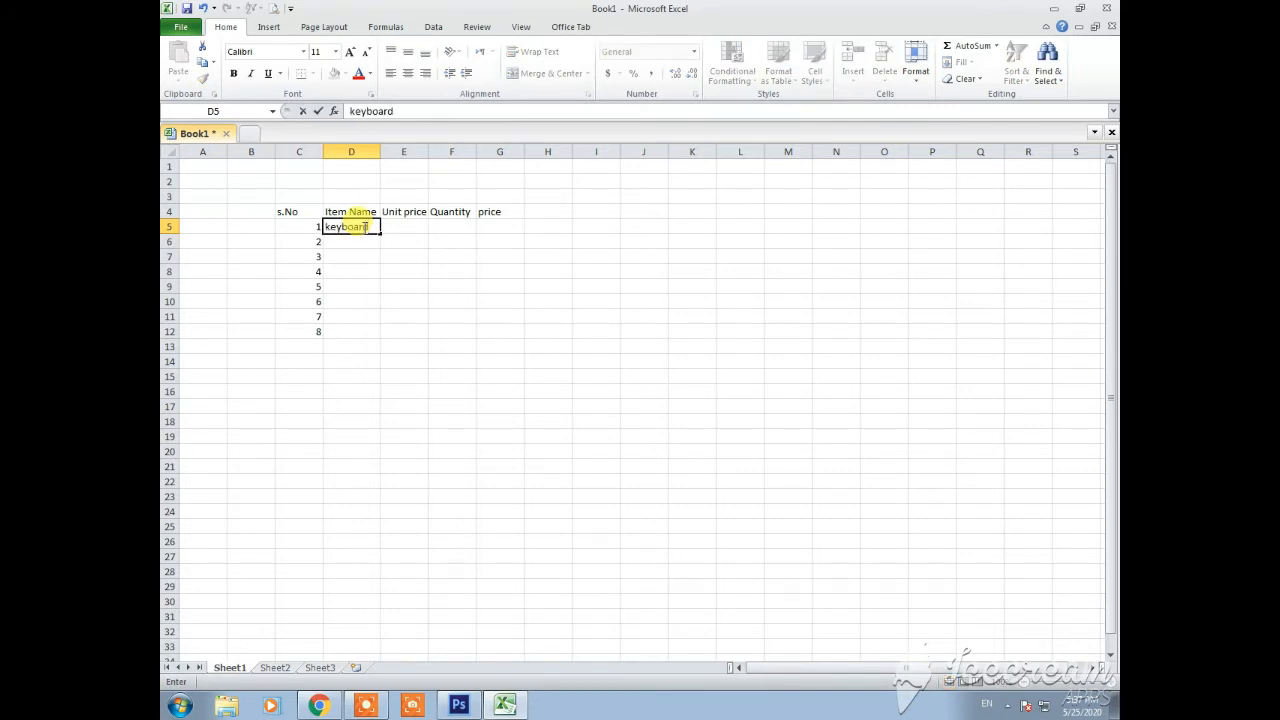
key("Tab")
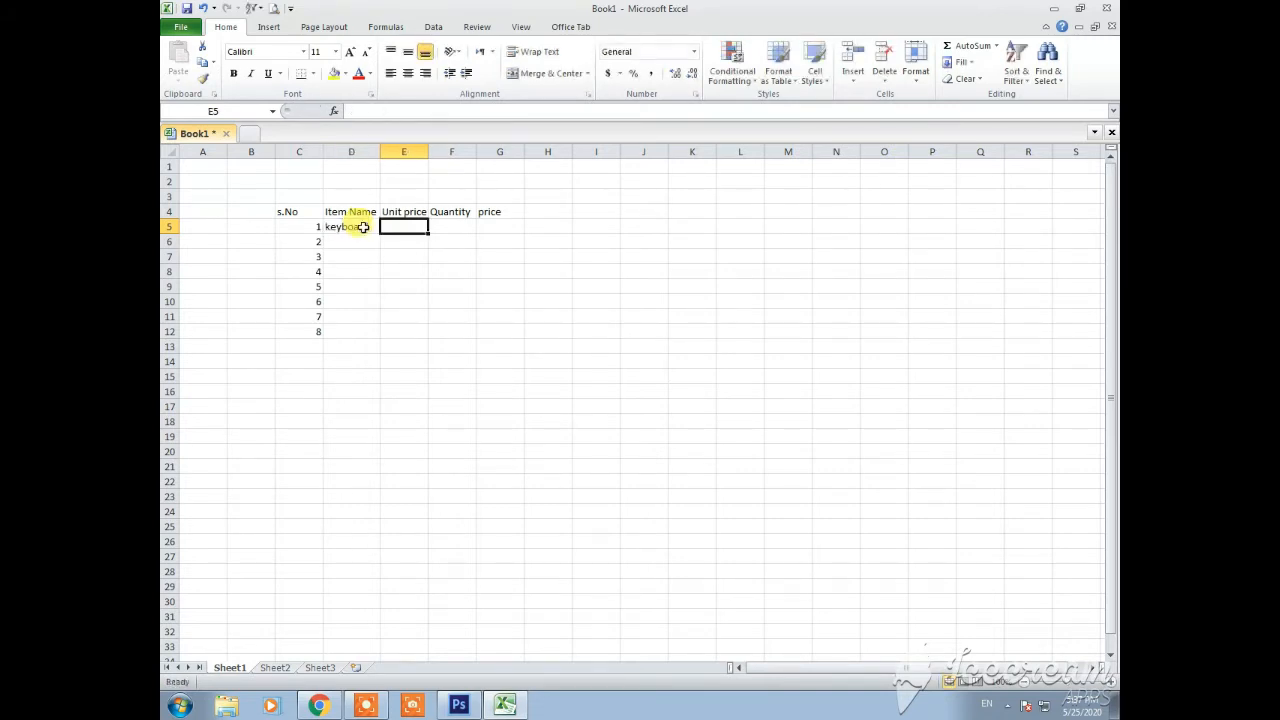
type("250")
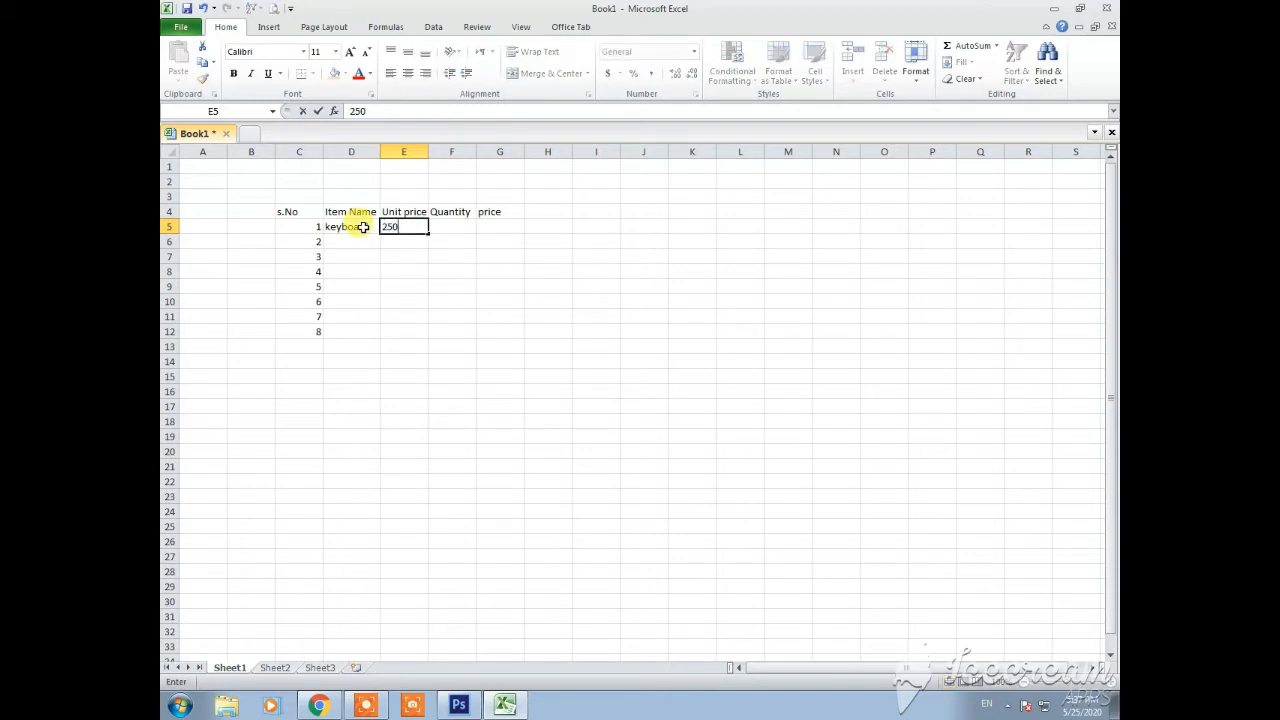
key("Tab")
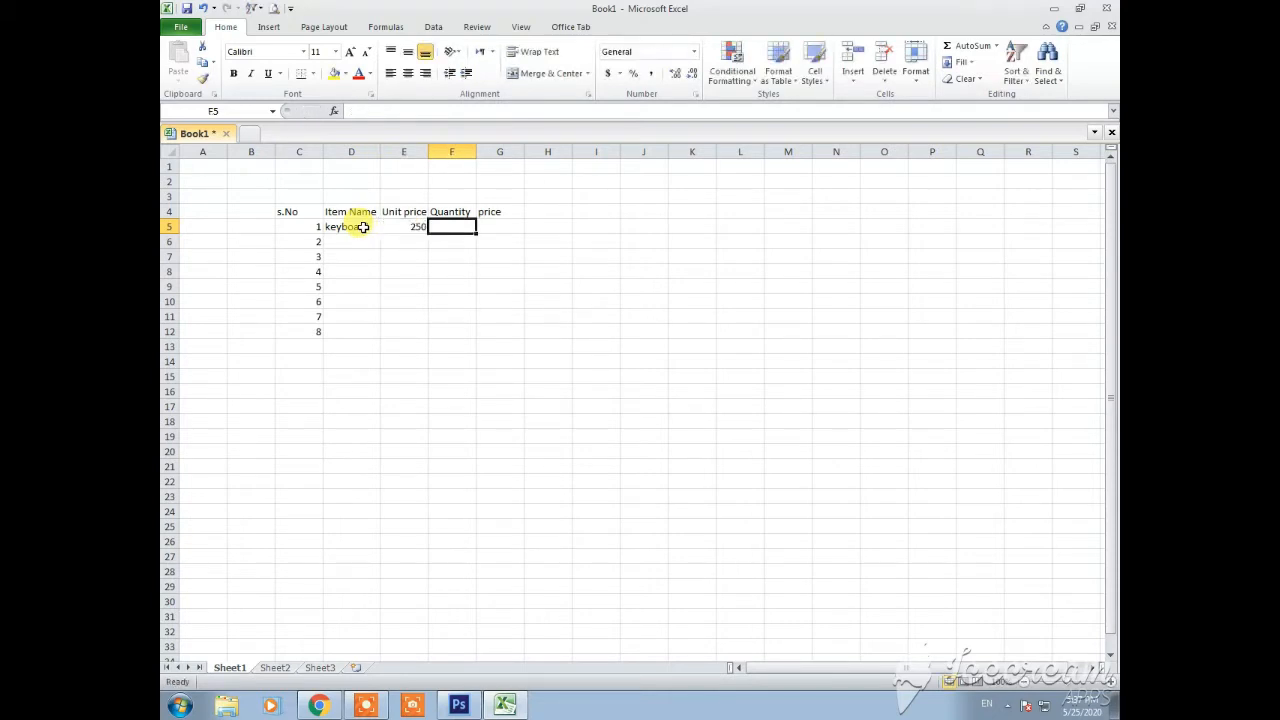
type("5")
key("Tab")
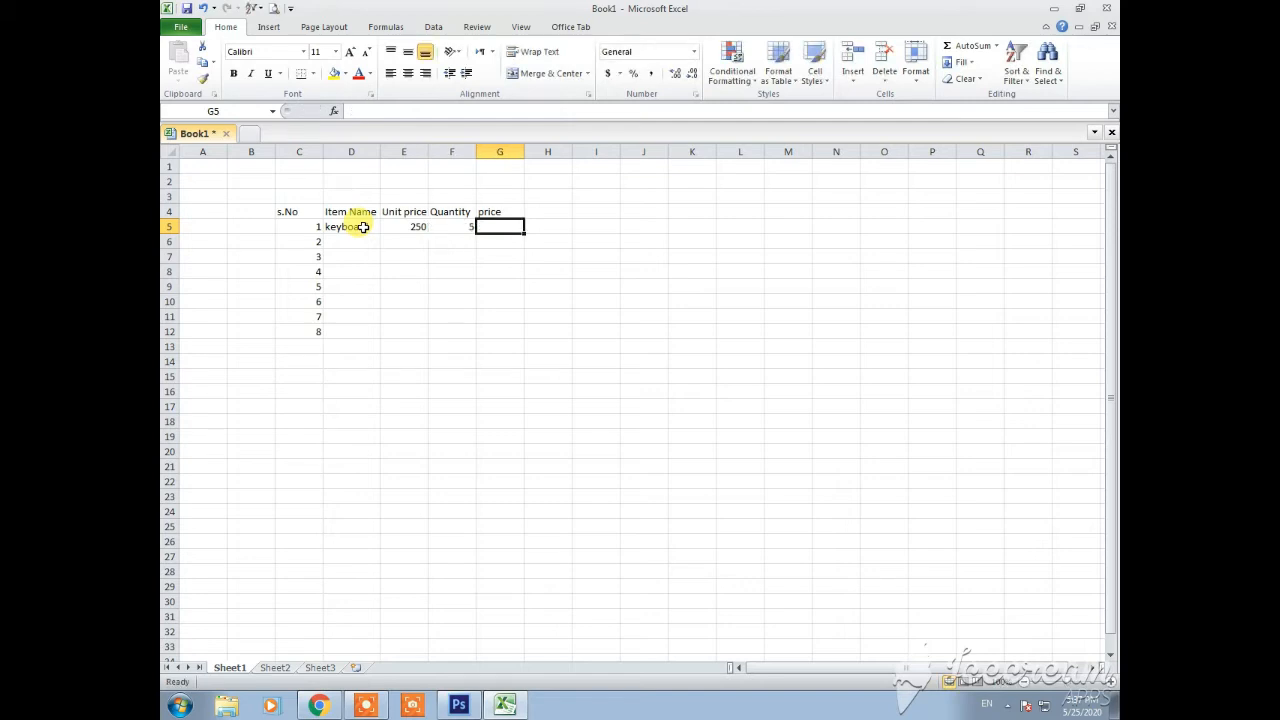
Step: Enter the second item in row 6: "mouse" with unit price 300 and quantity 14
key("Down")
key("Left")
key("Left")
key("Left")
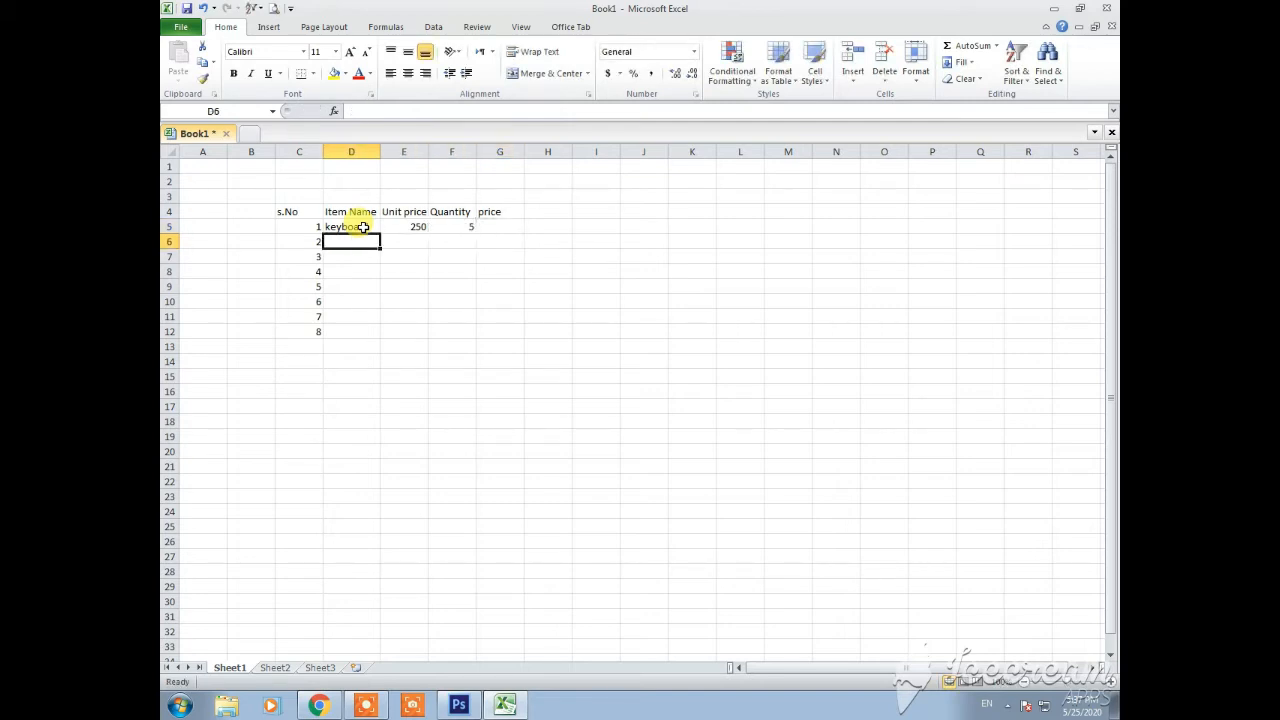
type("mouse")
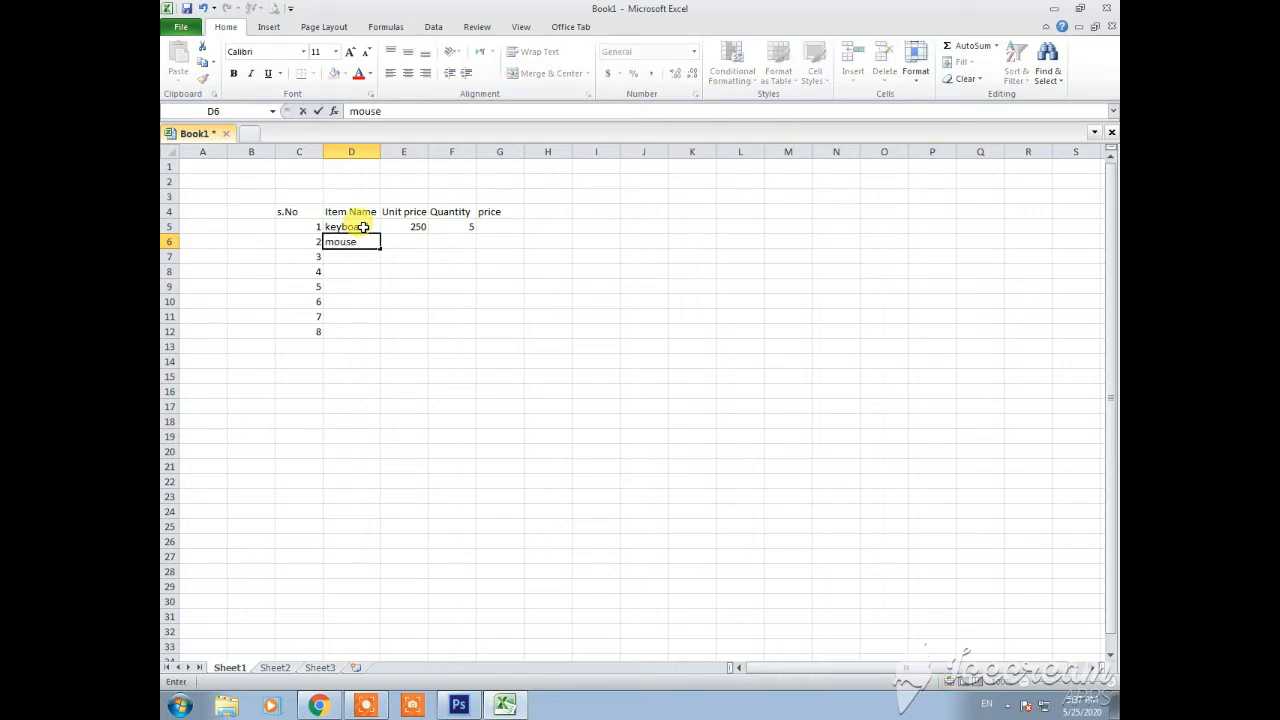
key("Tab")
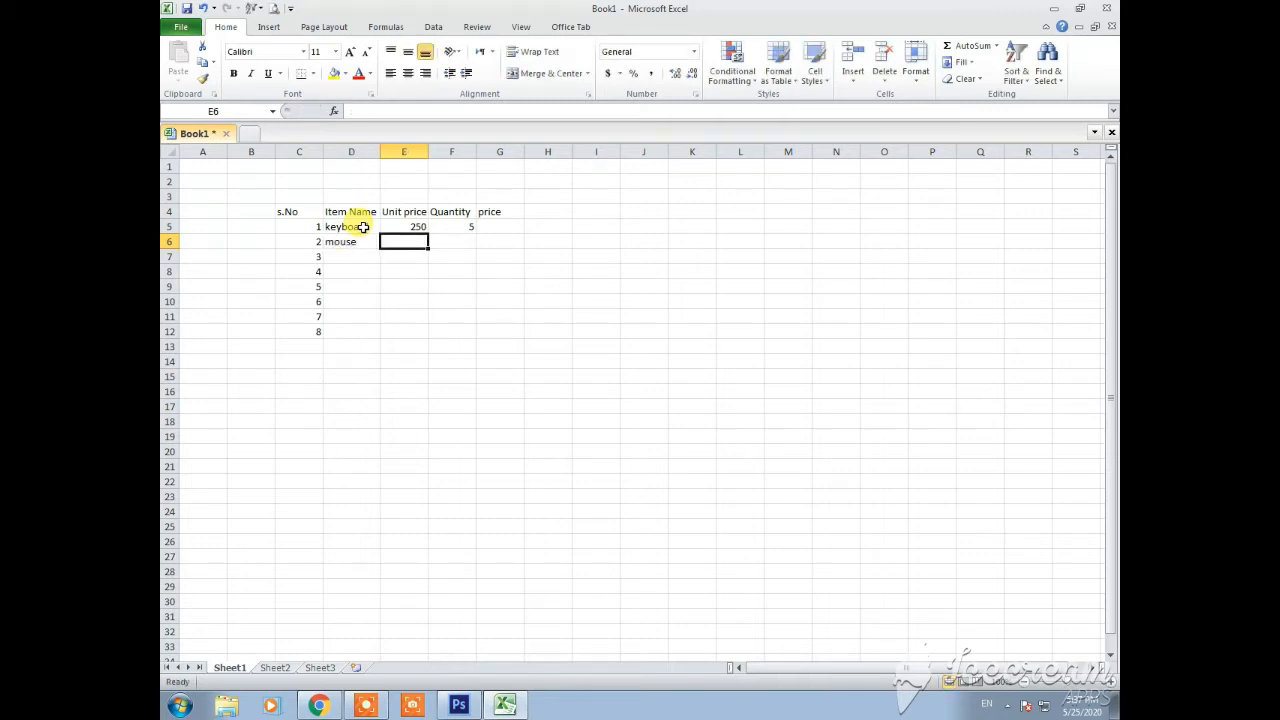
type("300")
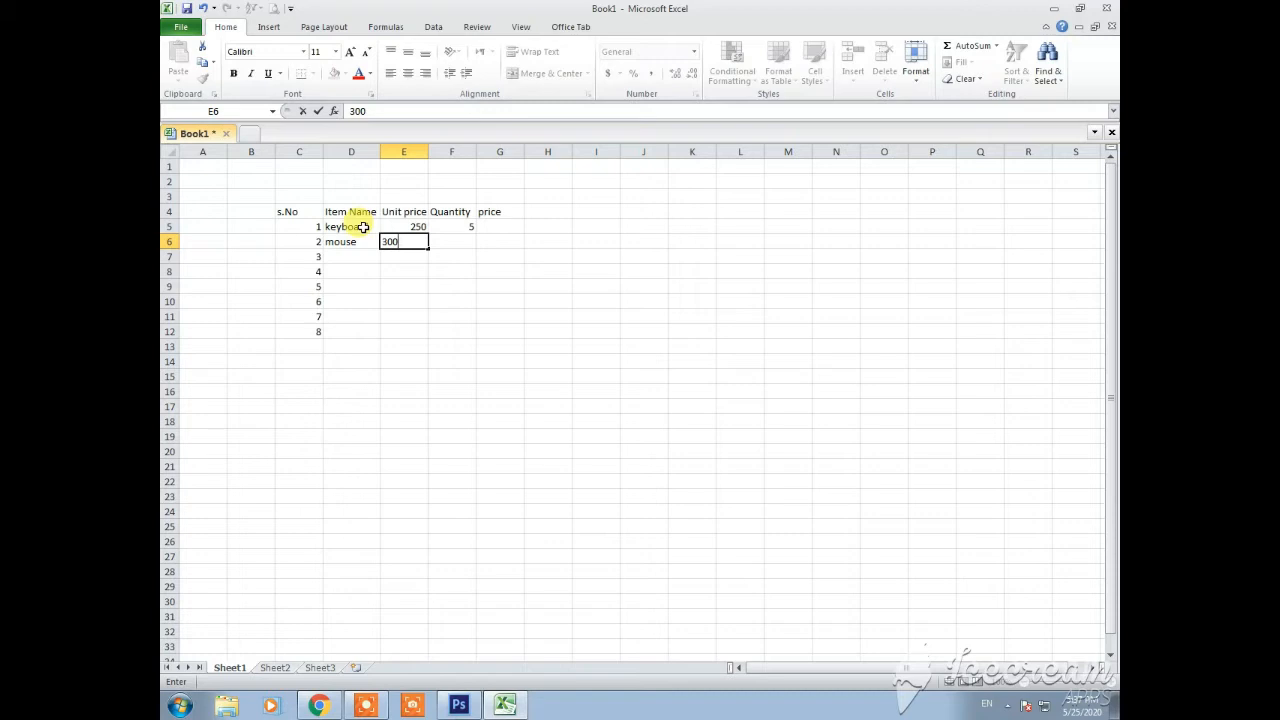
key("Tab")
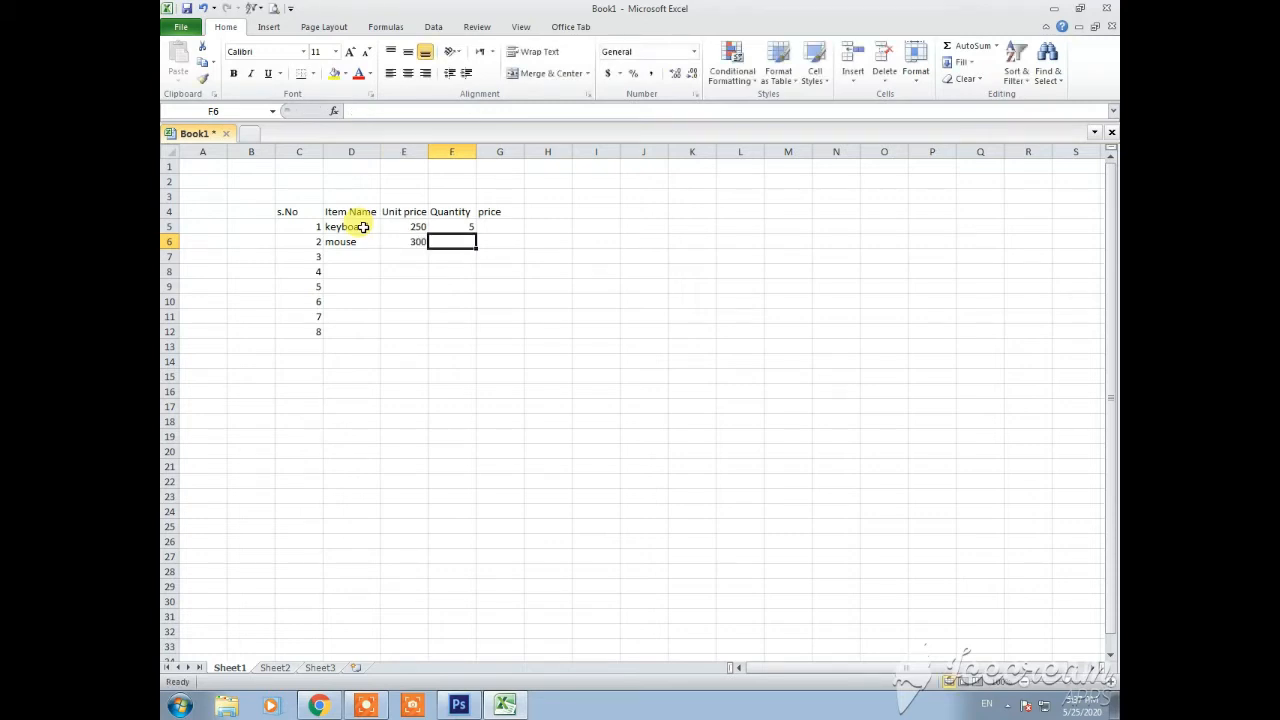
type("11")
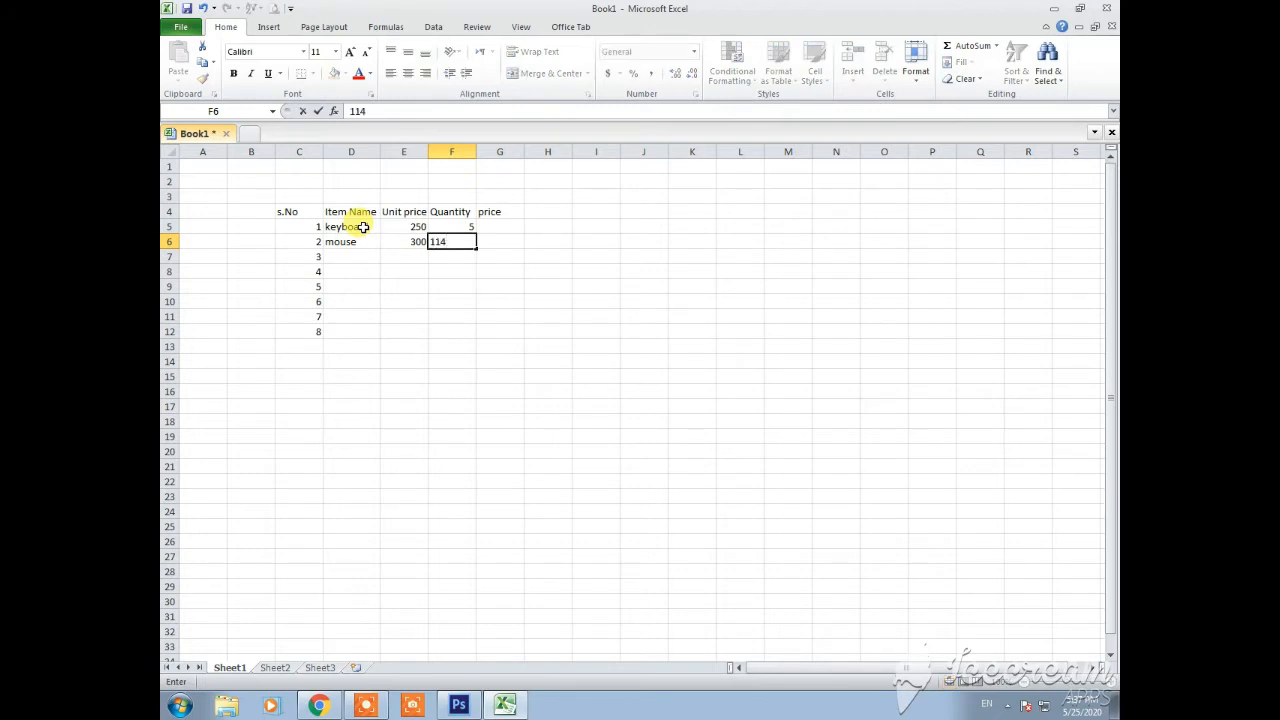
key("BackSpace")
type("4")
key("Return")
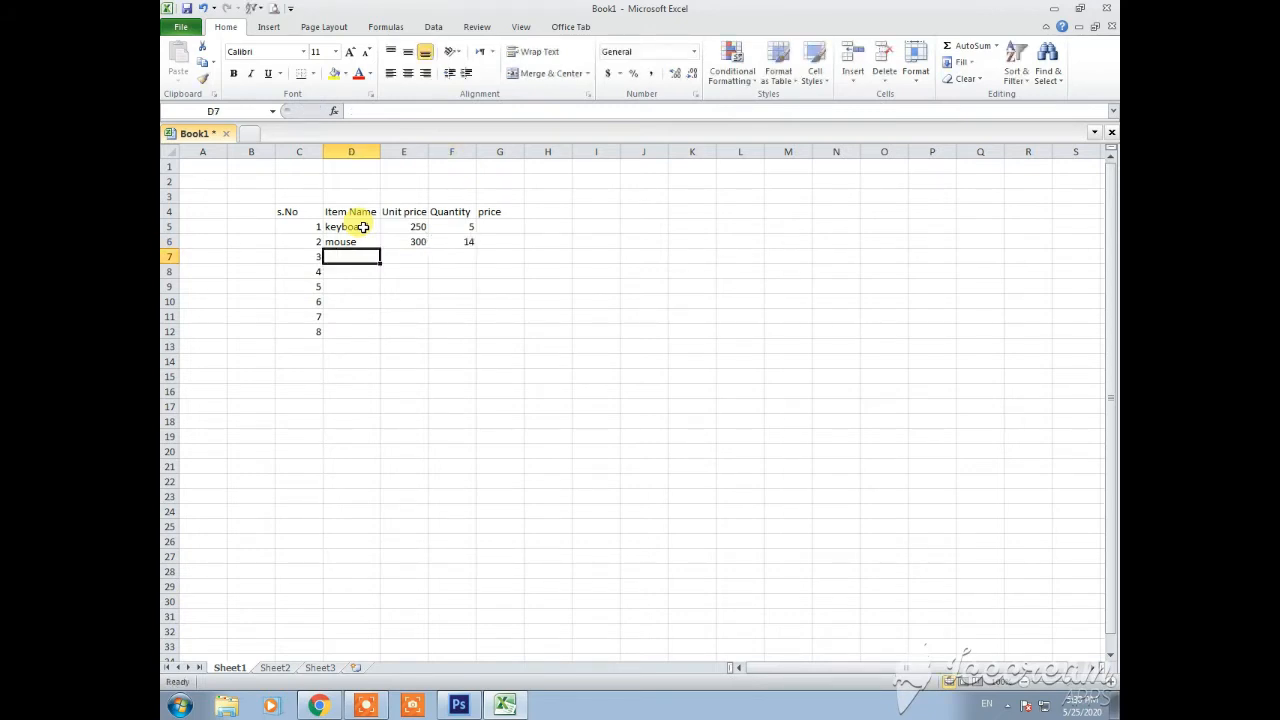
Step: Enter the third item in row 7: "Hard Disk" with unit price 1000 and quantity 5
type("Had")
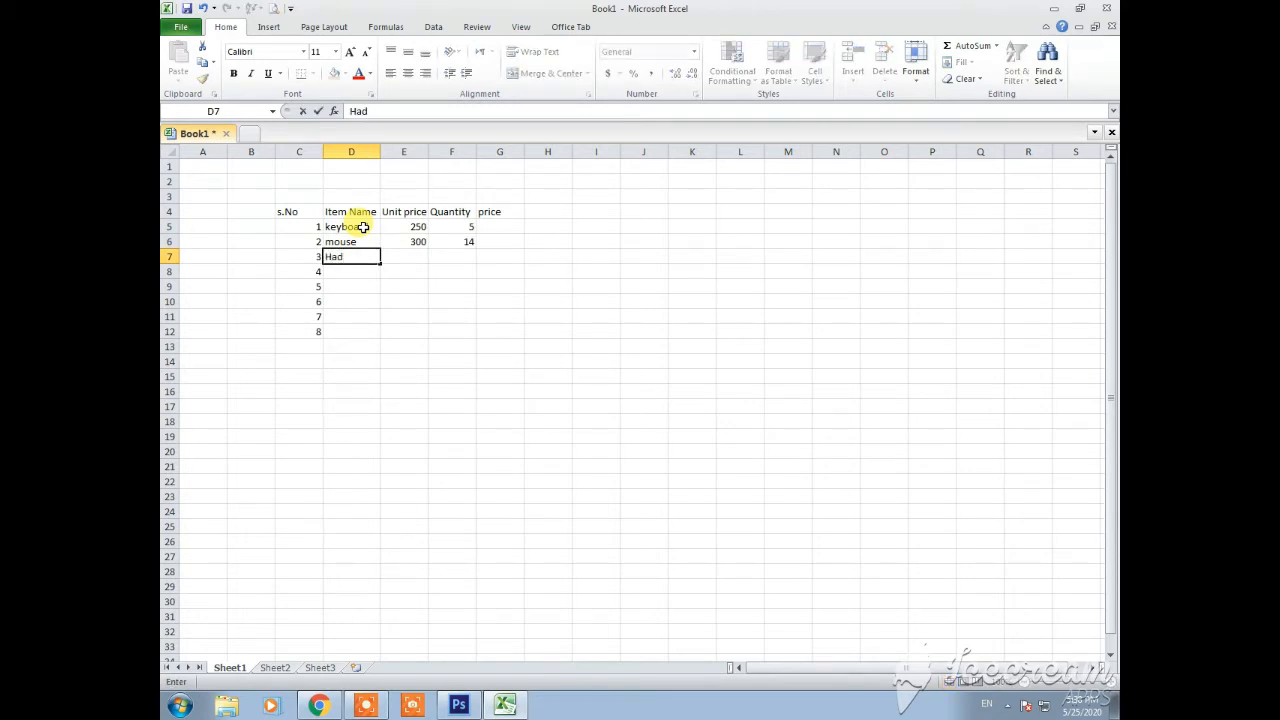
key("BackSpace")
type("rd Disk")
key("Tab")
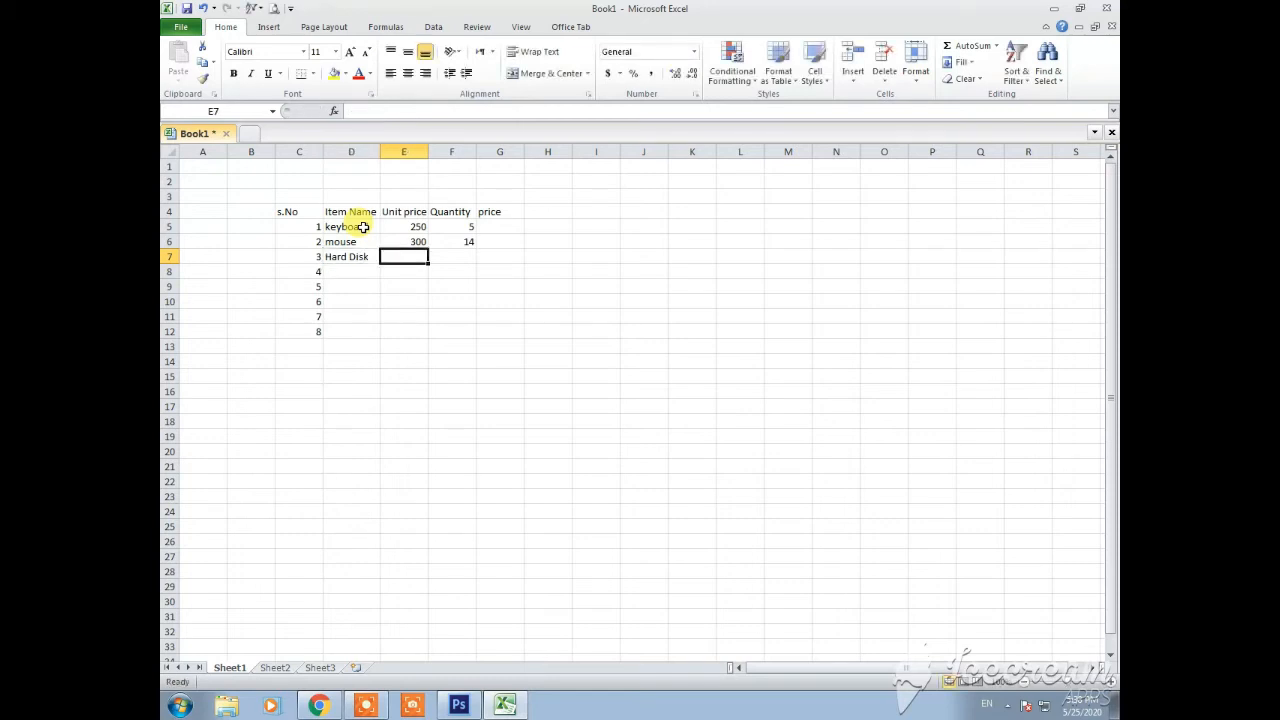
type("1000")
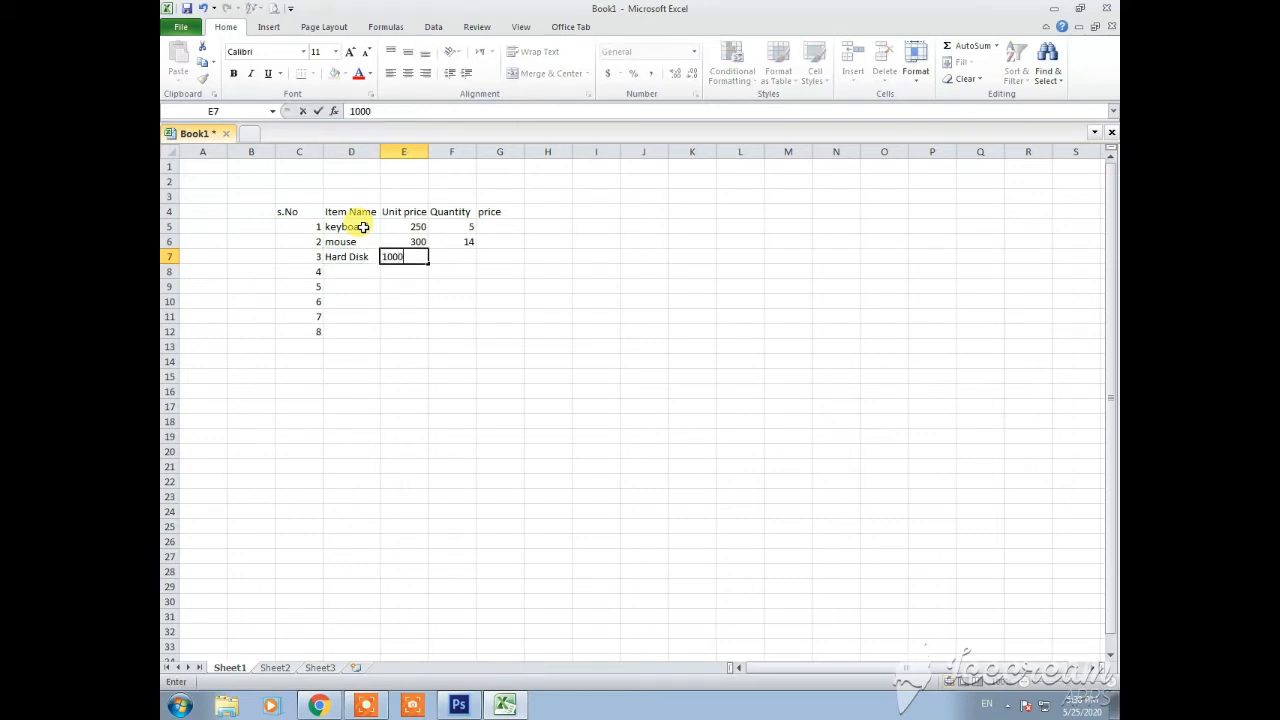
key("Tab")
type("5")
key("Return")
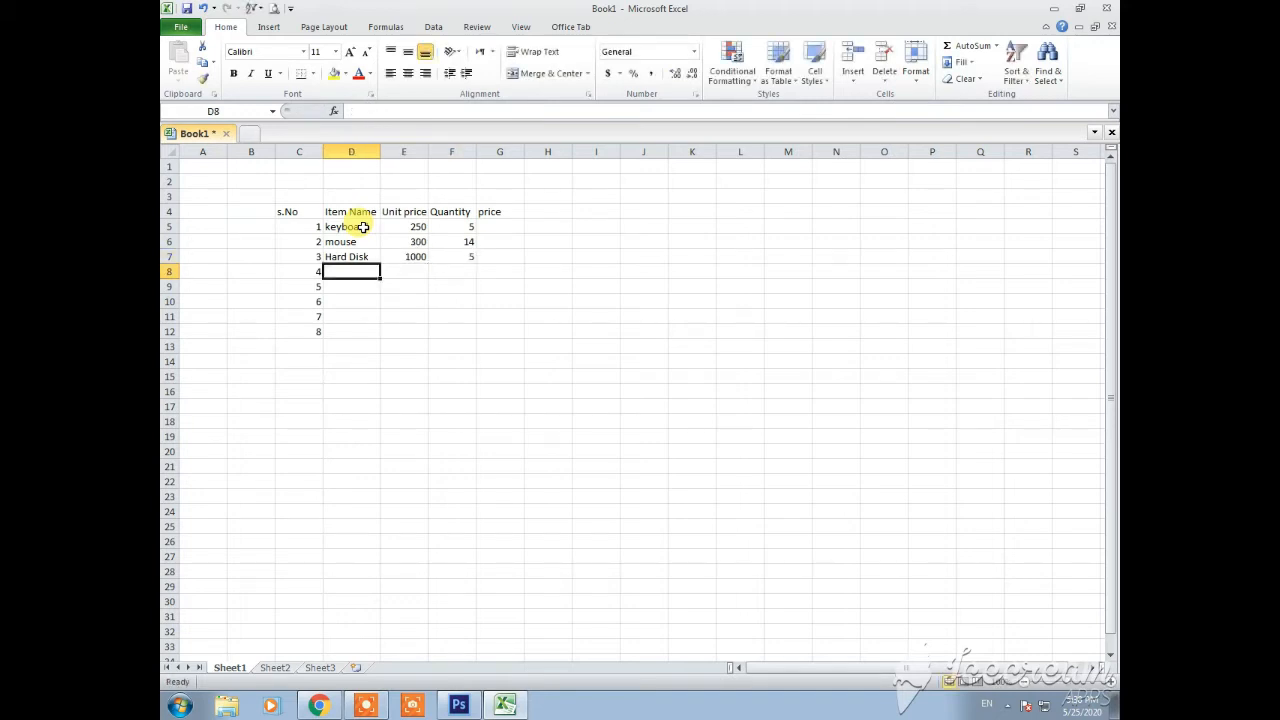
Step: Enter the fourth item in row 8: "DVD Rom" with unit price 500 and quantity 10
type("D")
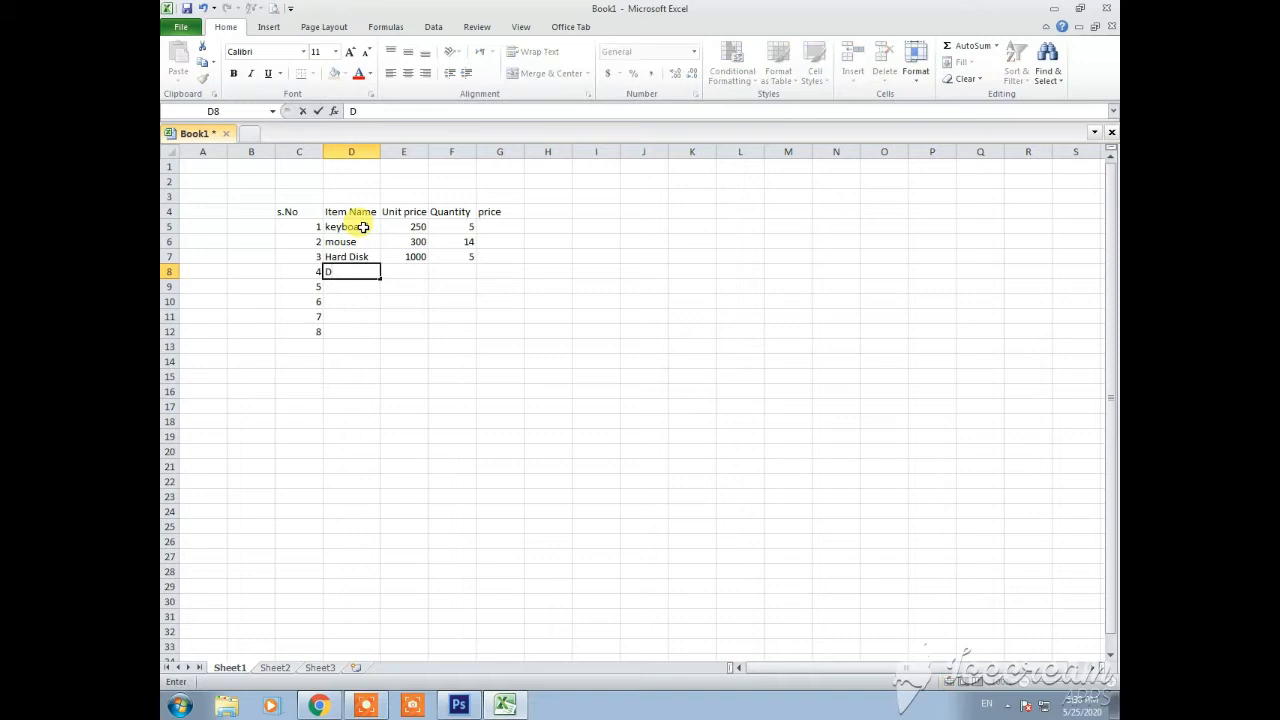
type("VD Rom")
key("Tab")
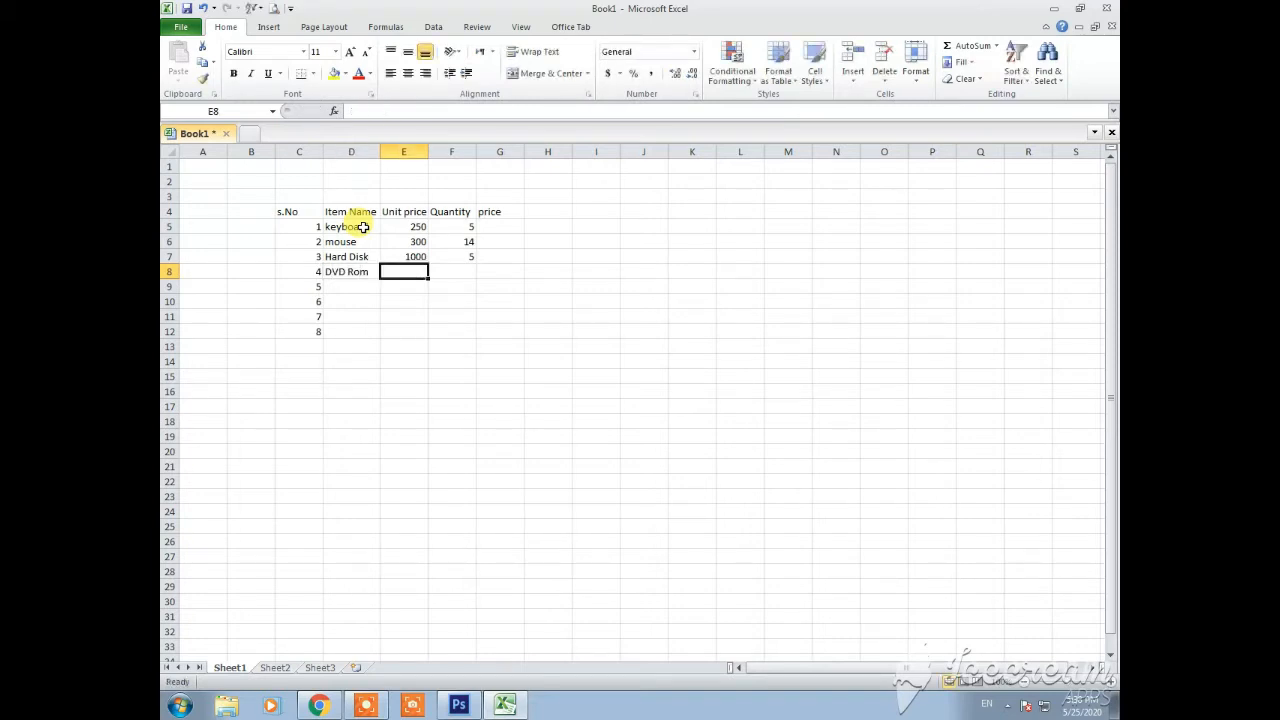
type("500")
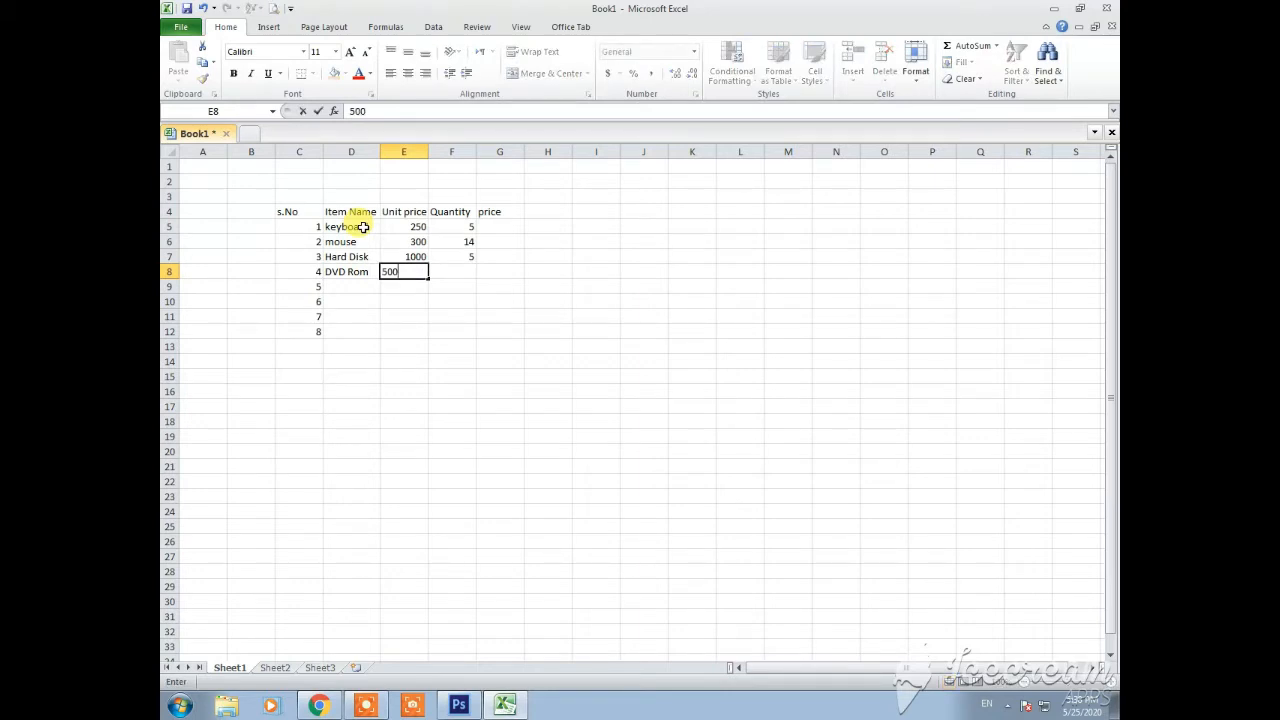
key("Tab")
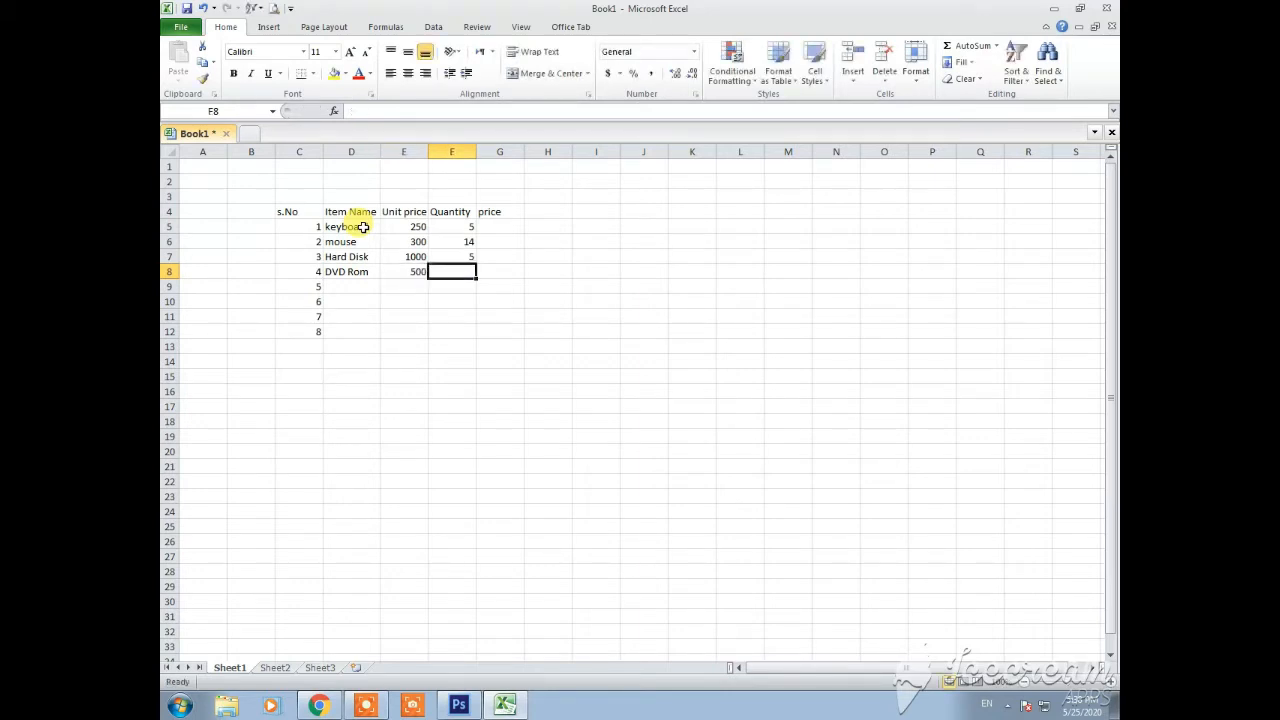
type("10")
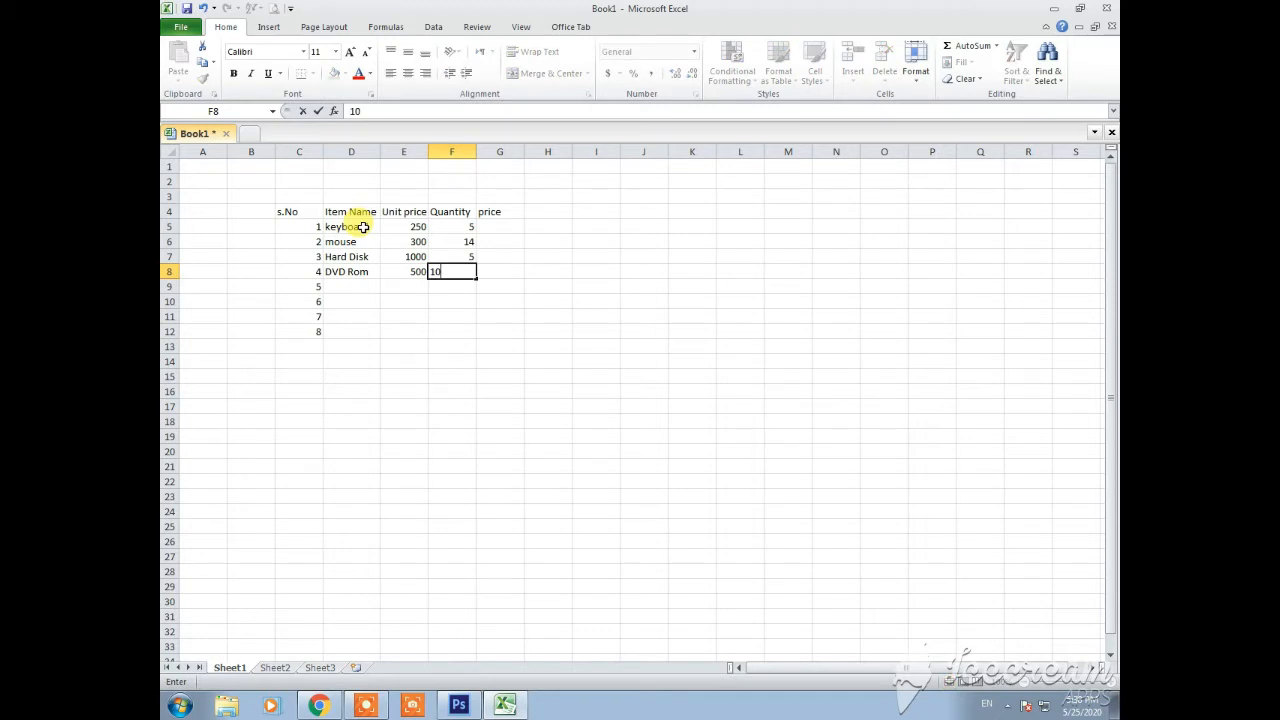
key("Return")
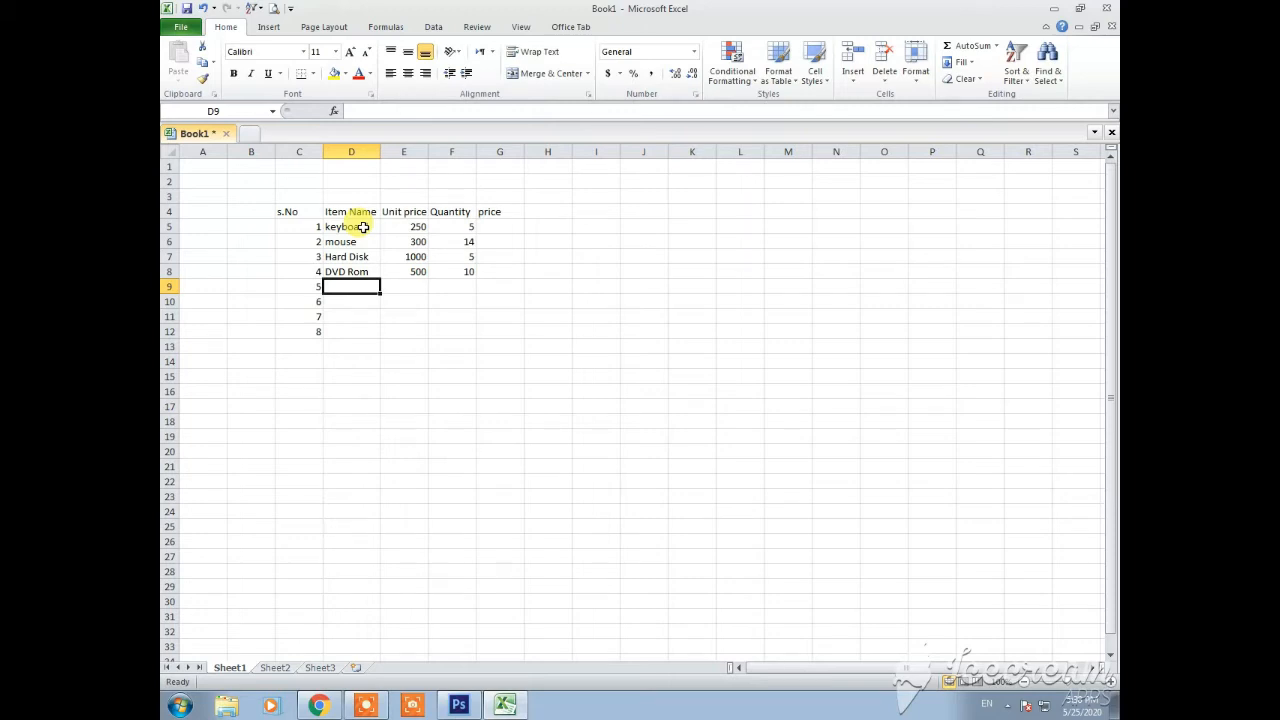
Step: Enter the fifth item in row 9: "Power cable" with unit price 150 and quantity 25
type("Power cable")
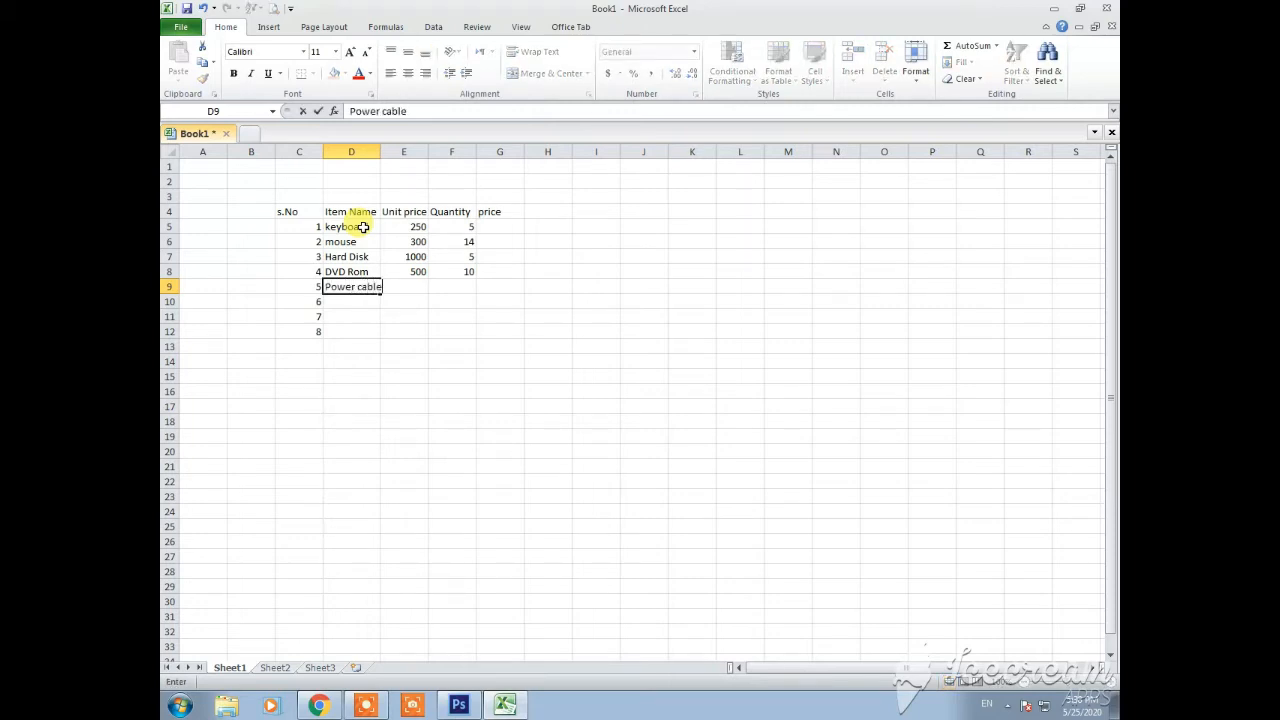
key("Tab")
type("150")
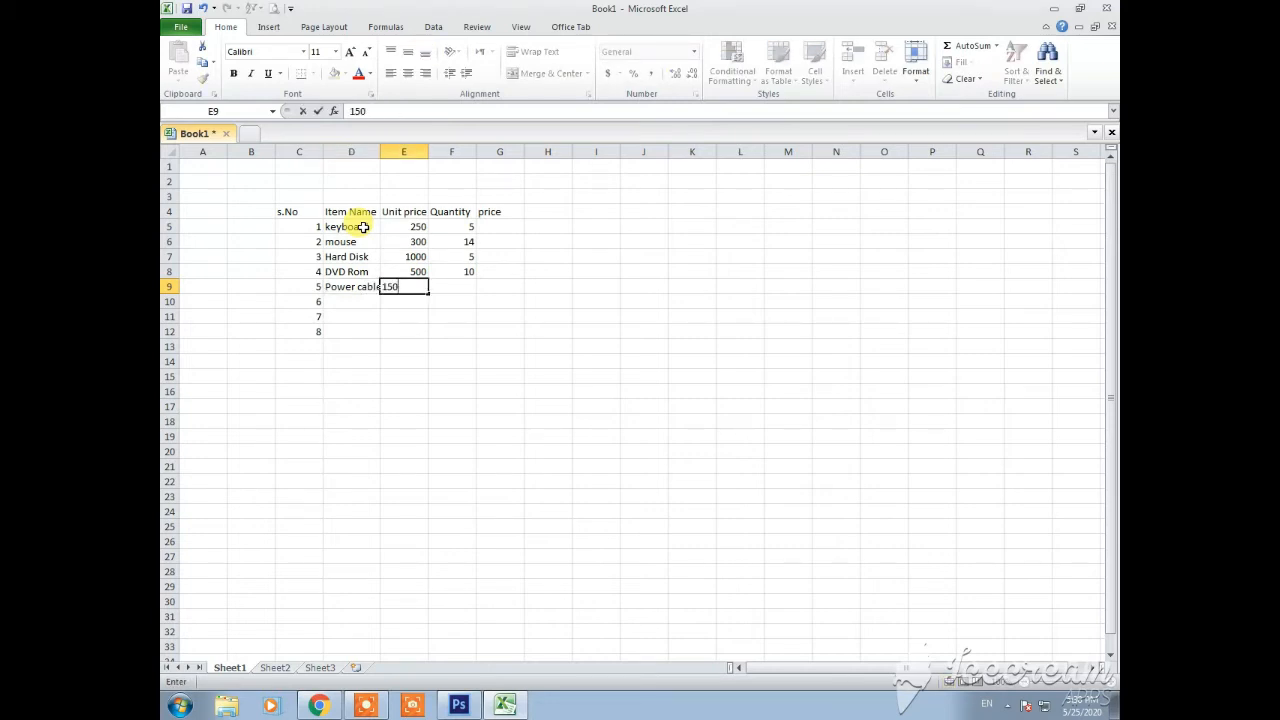
key("Tab")
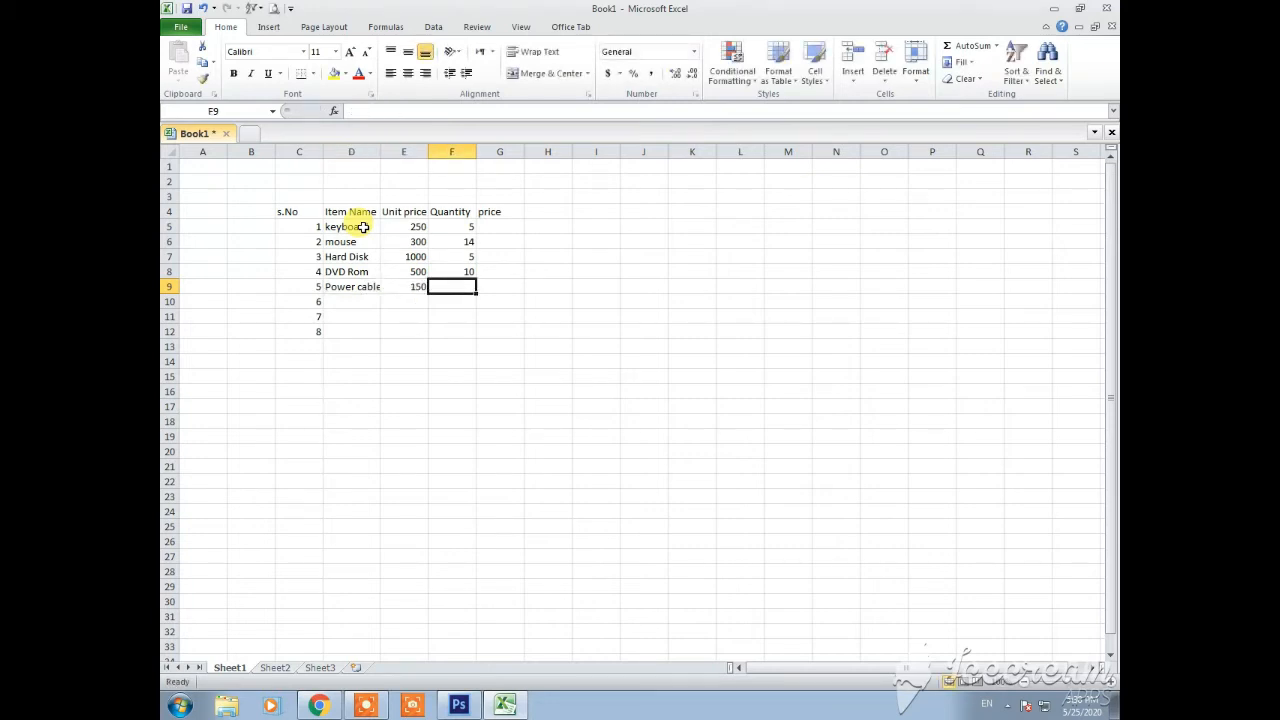
type("25")
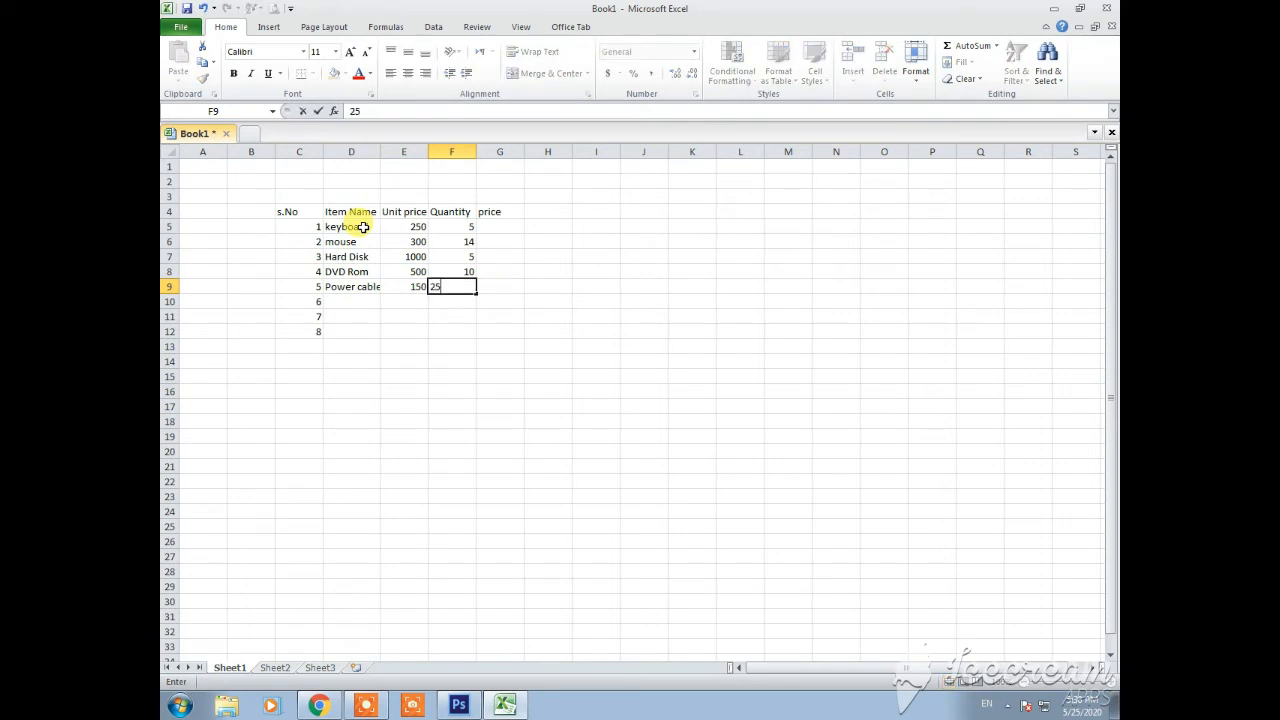
key("Return")
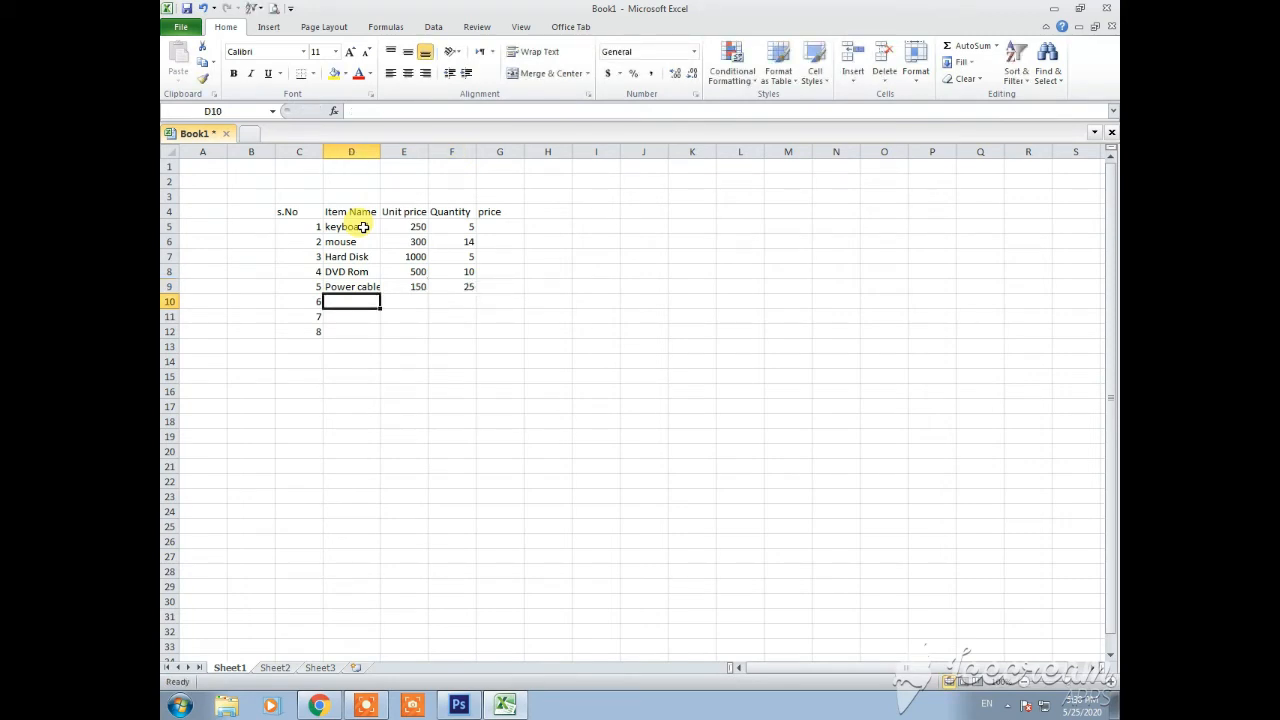
Step: Enter the sixth item in row 10: "VGA" with unit price 100 and quantity 34
type("VGA")
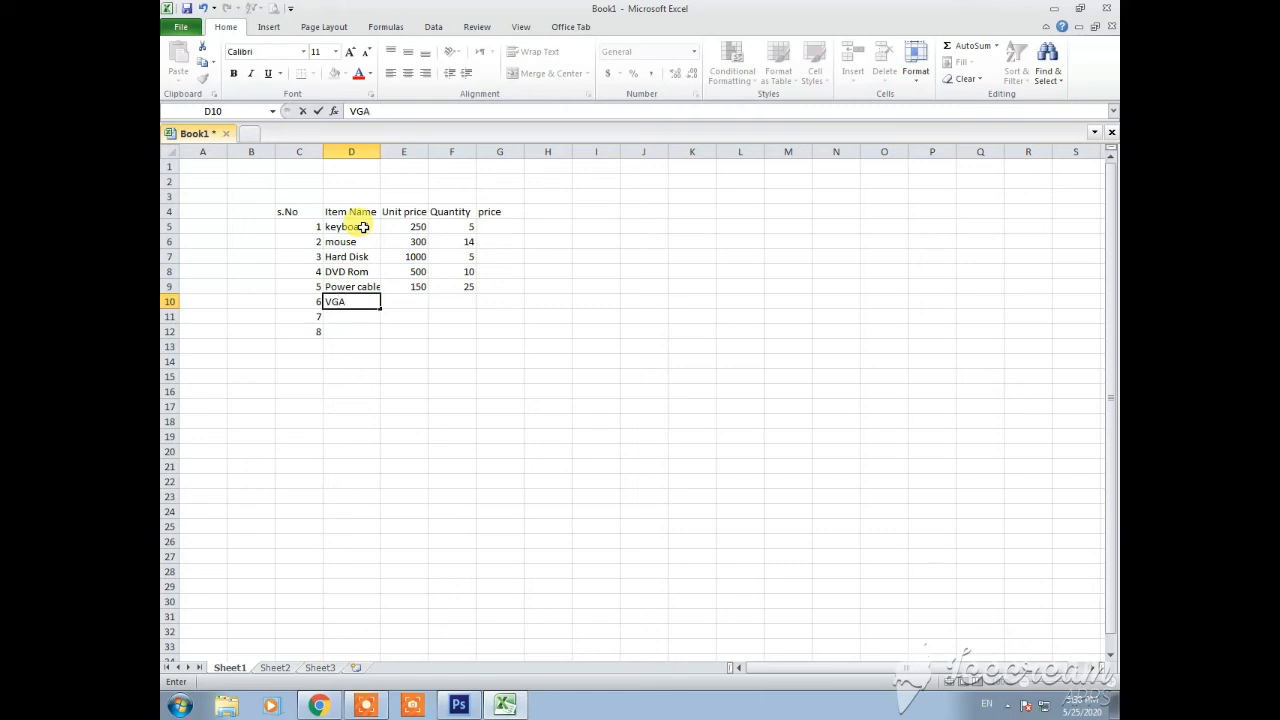
key("Tab")
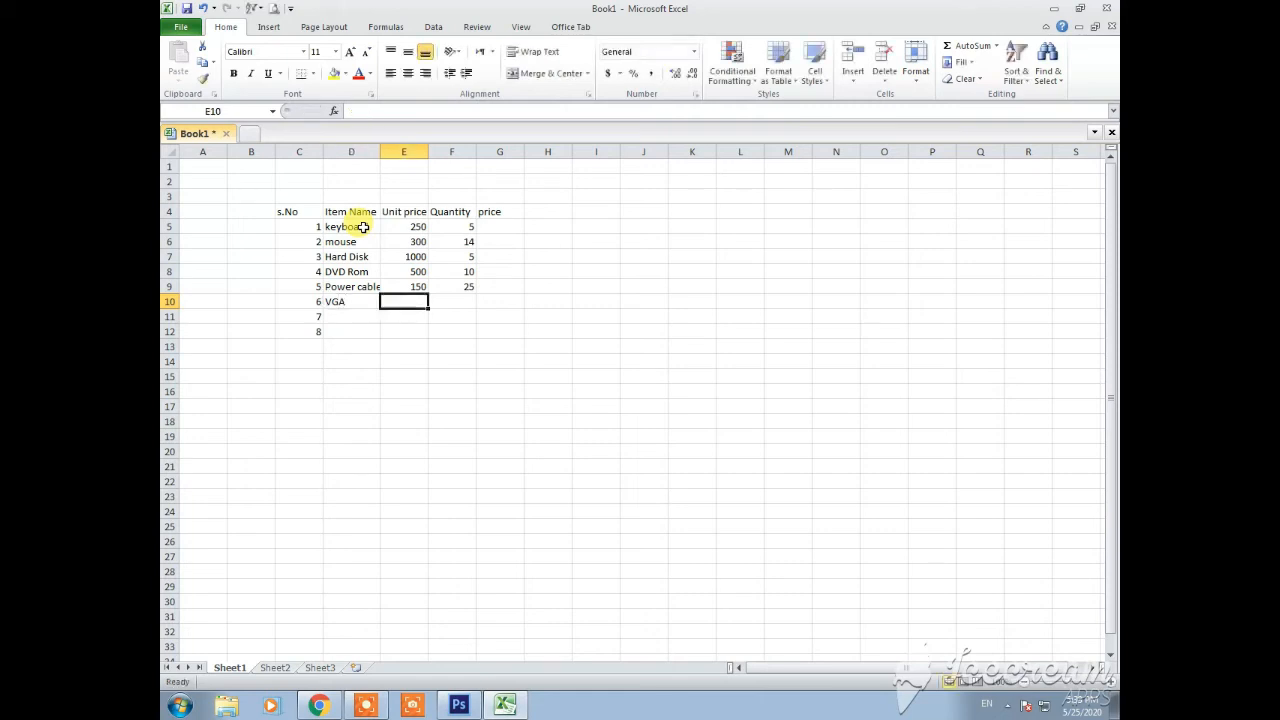
type("100")
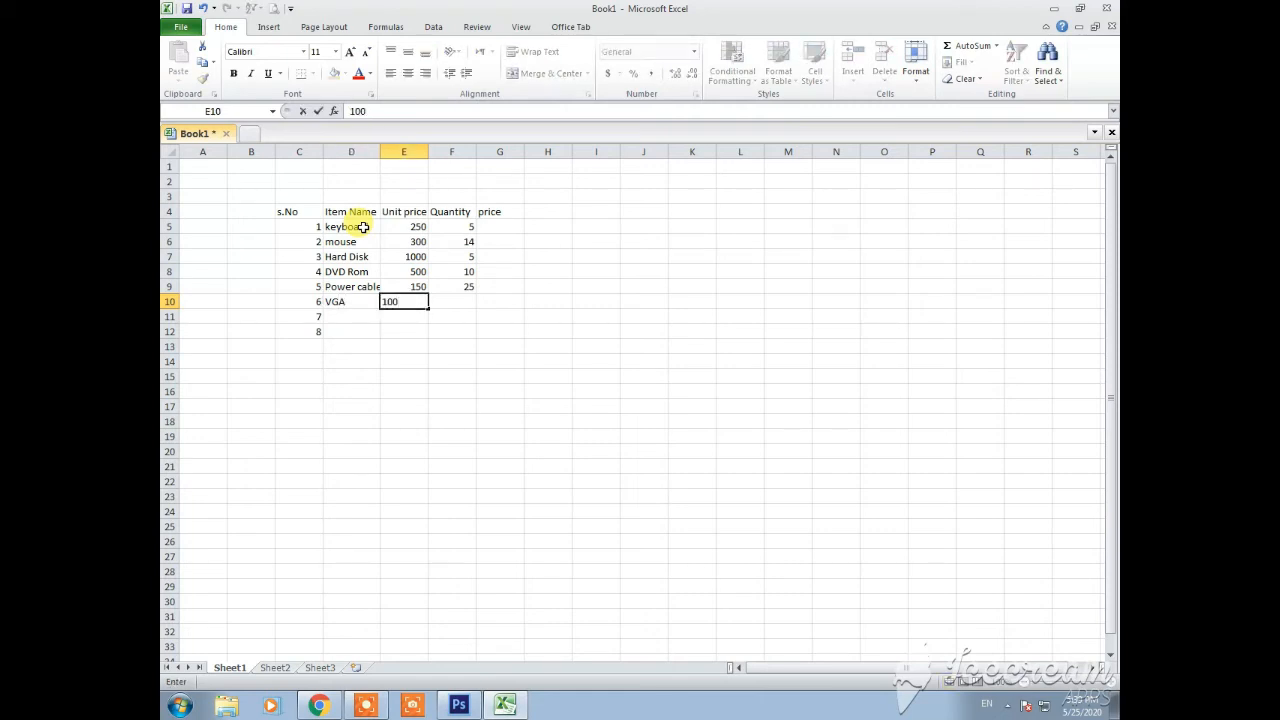
key("Tab")
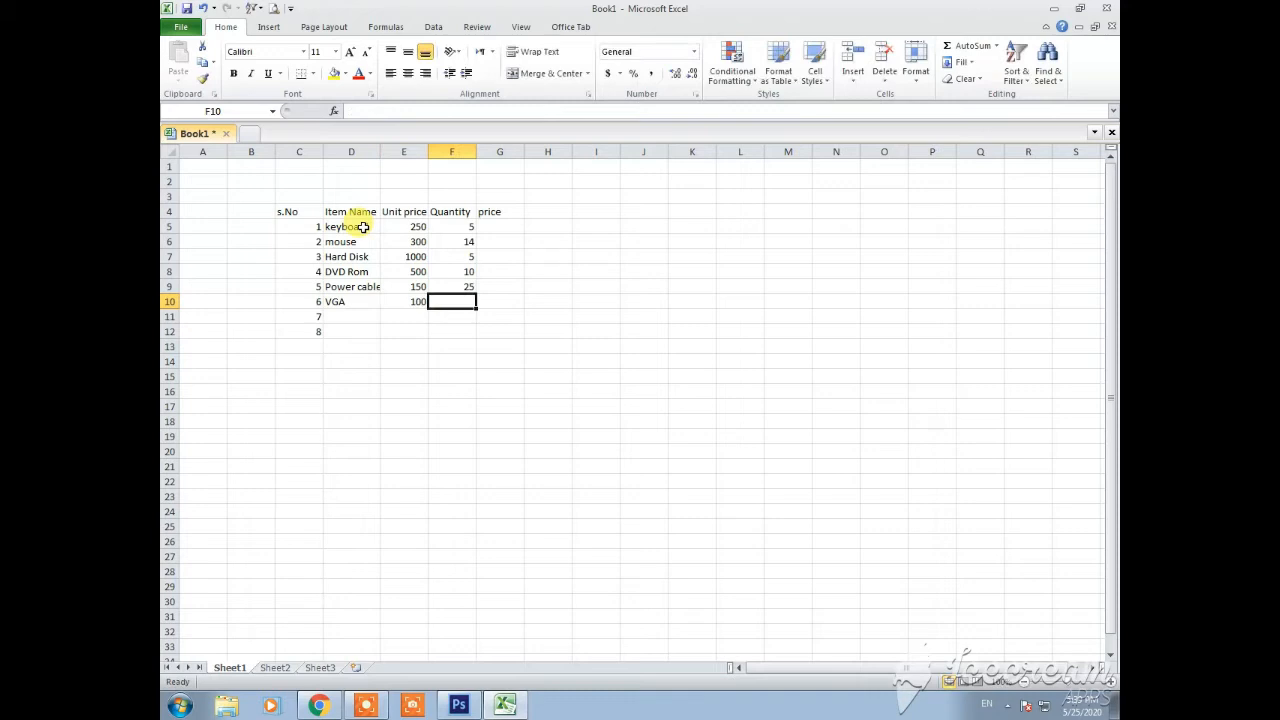
type("34")
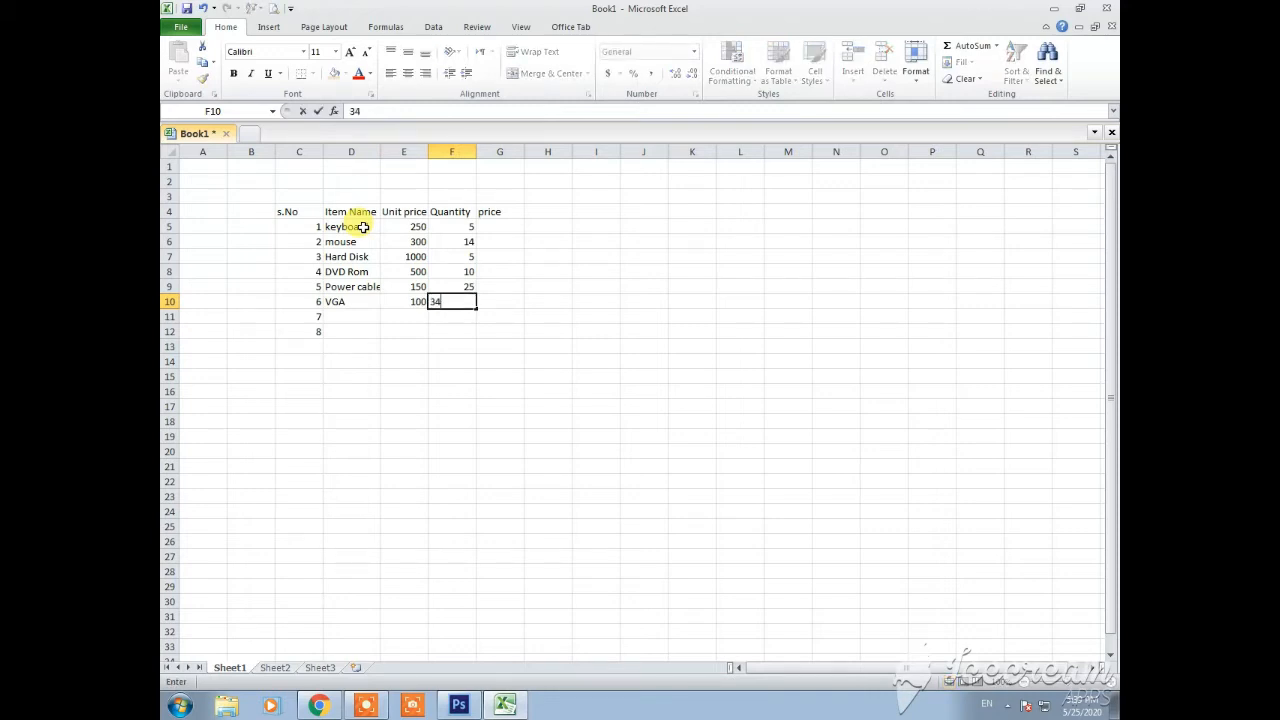
key("Return")
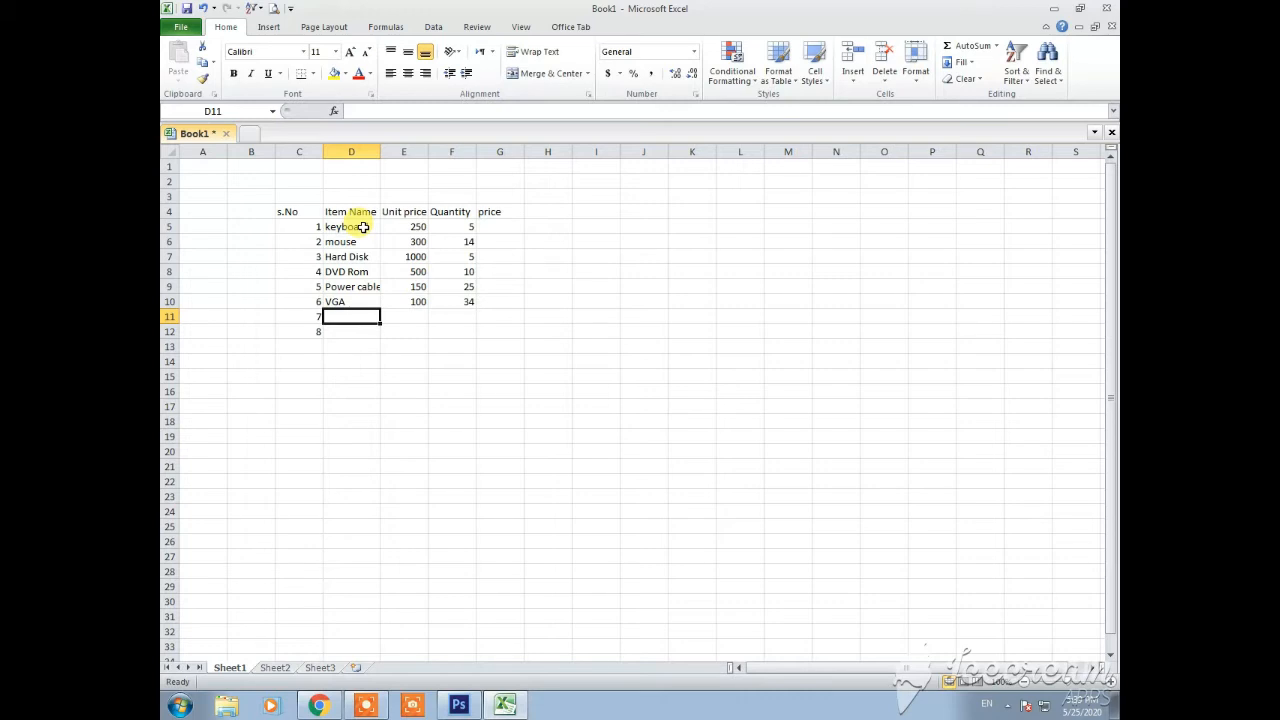
Step: Enter the seventh item in row 11: "Head Phone" with unit price 450 and quantity 5
type("Head Po")
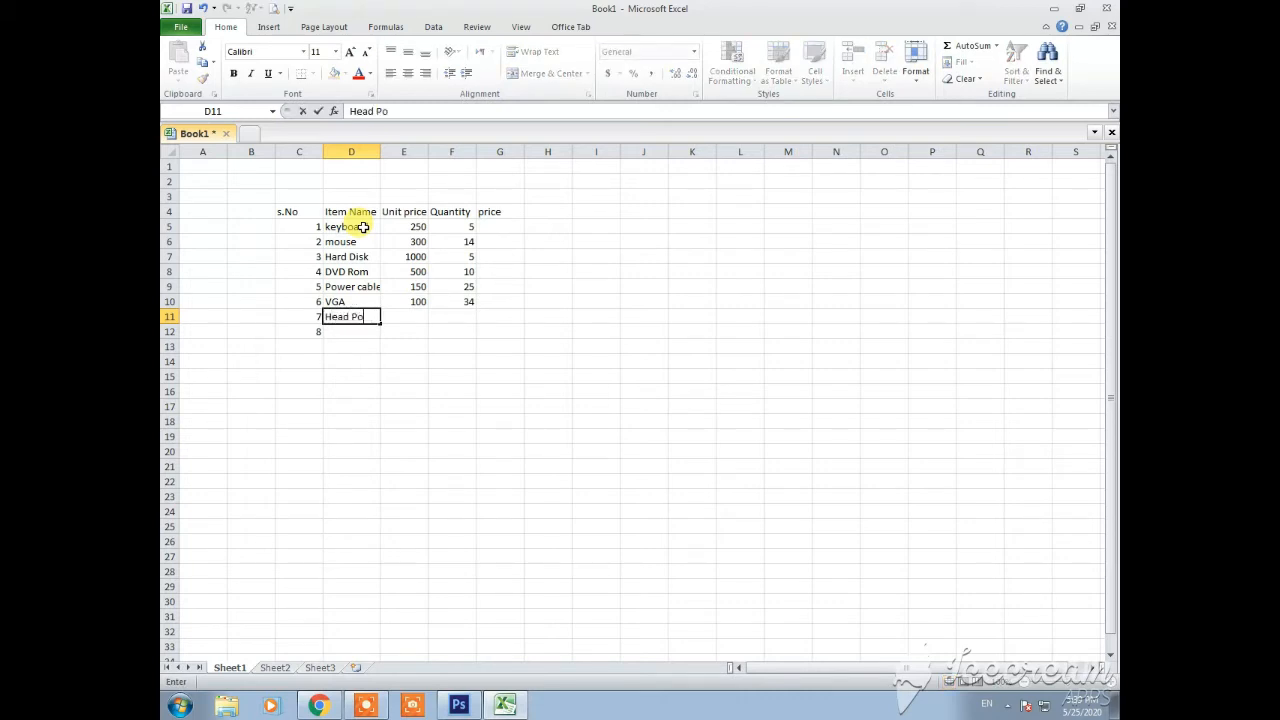
key("BackSpace")
type("hone")
key("Tab")
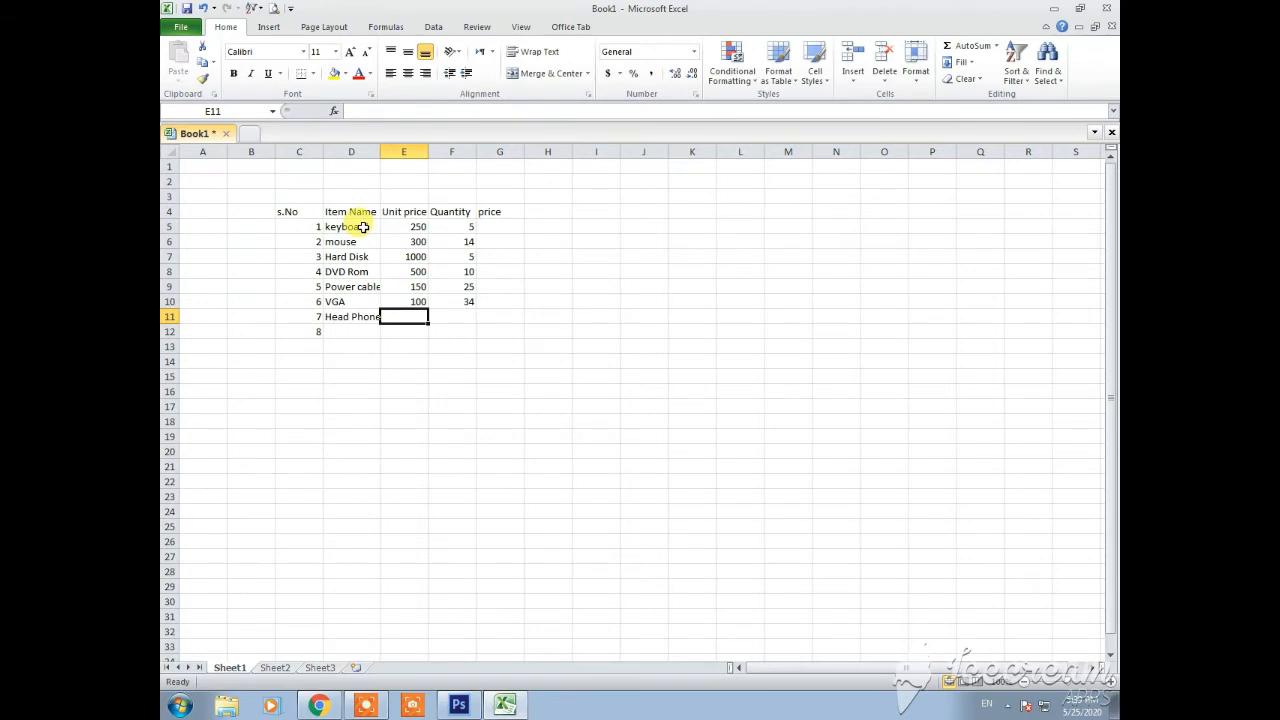
type("3")
key("BackSpace")
type("450")
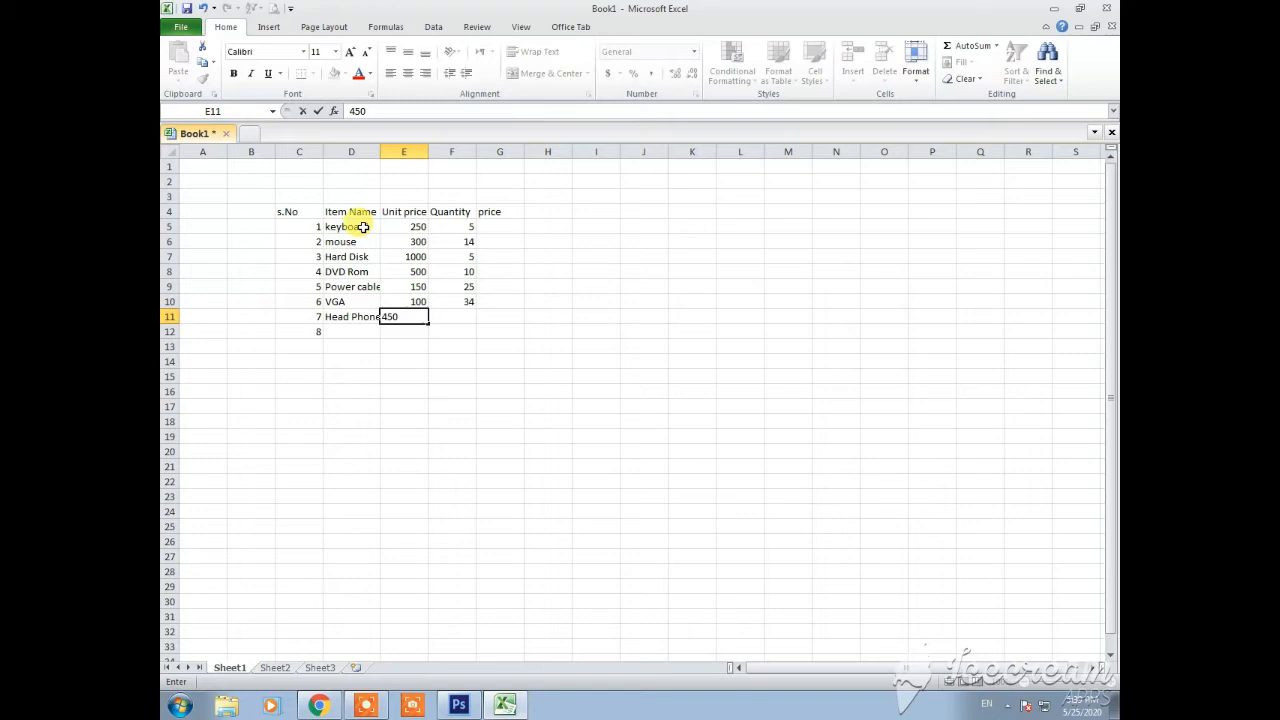
key("Tab")
type("5")
key("Return")
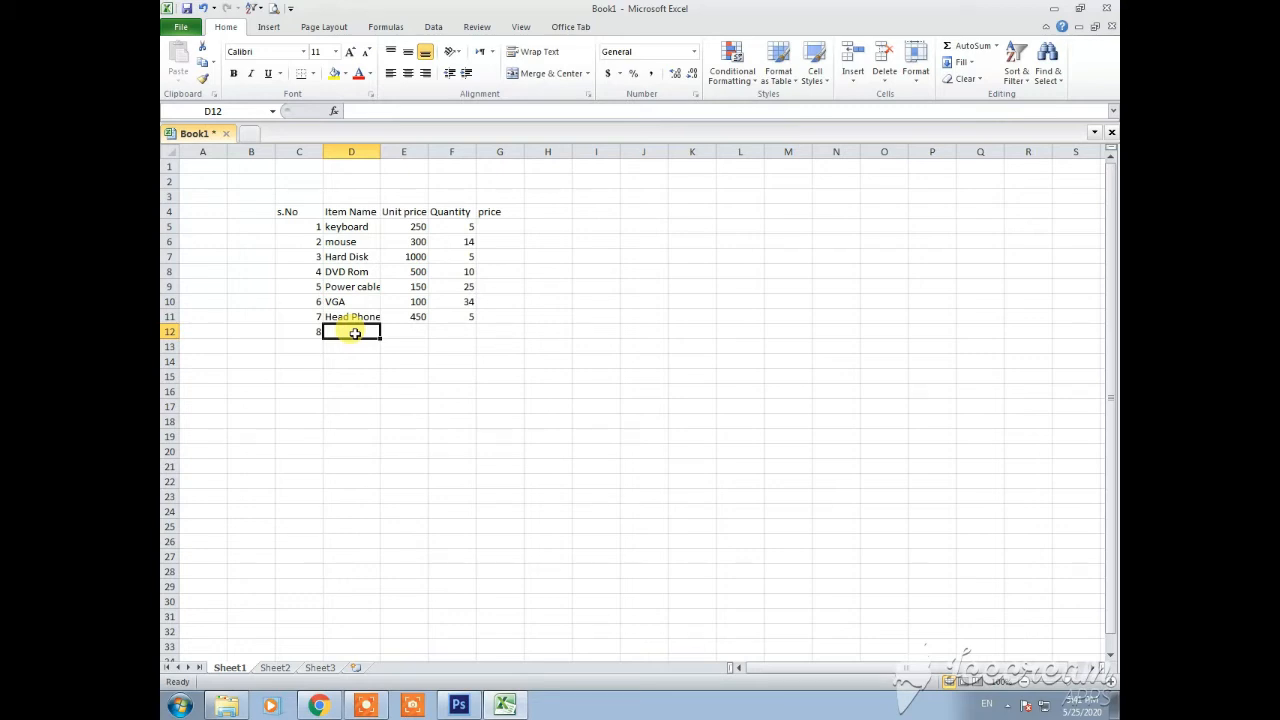
Step: Enter the eighth item in row 12: "Sata cable" with unit price 25 and quantity 320
type("Sata cable")
key("Tab")
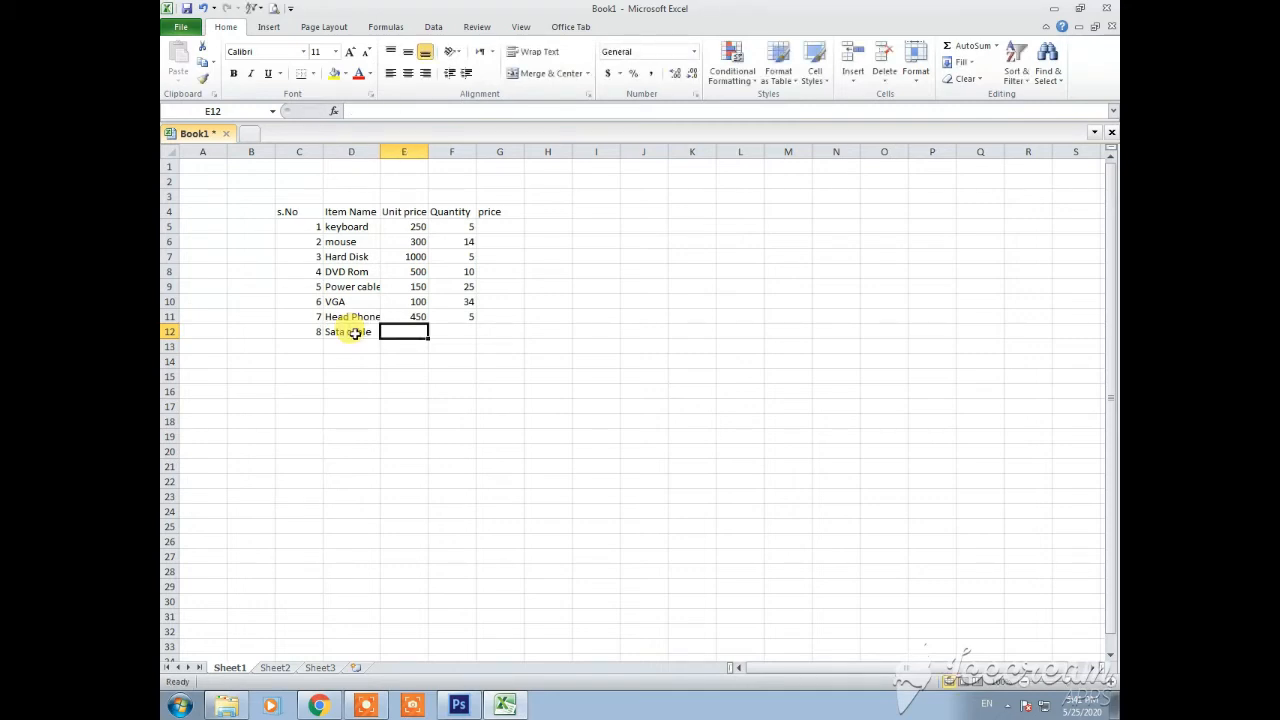
type("25")
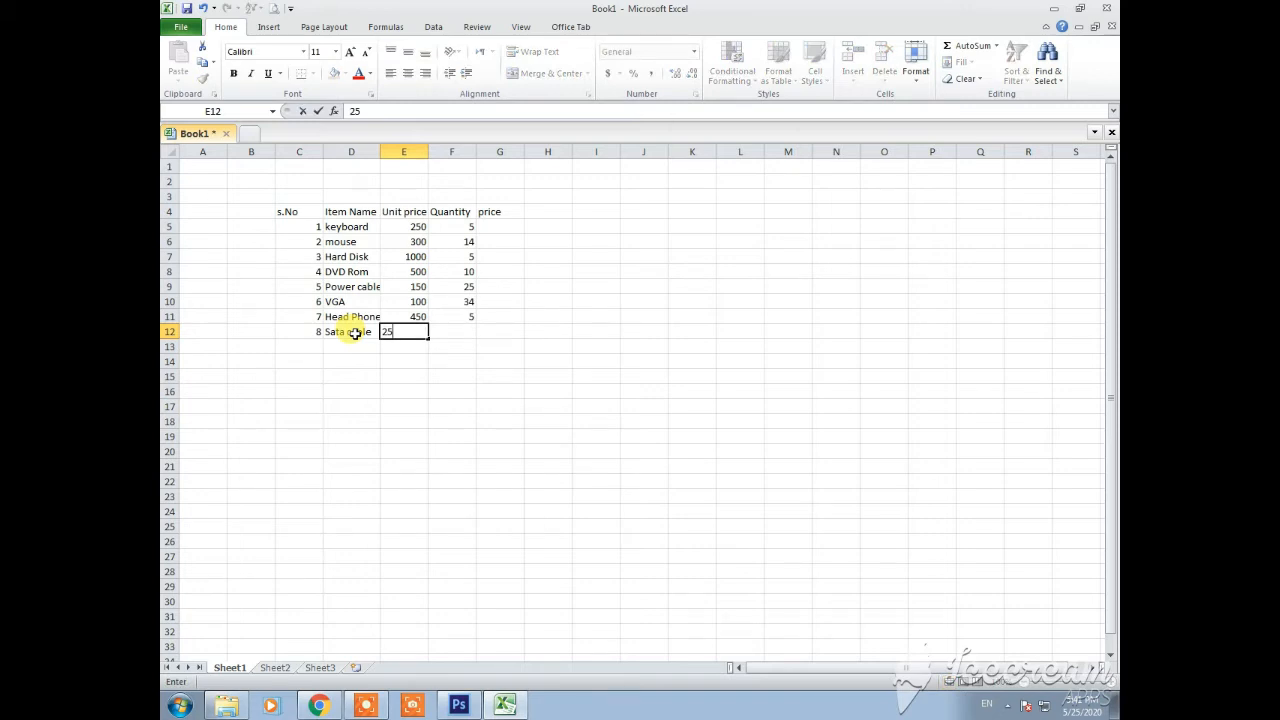
key("Tab")
type("32")
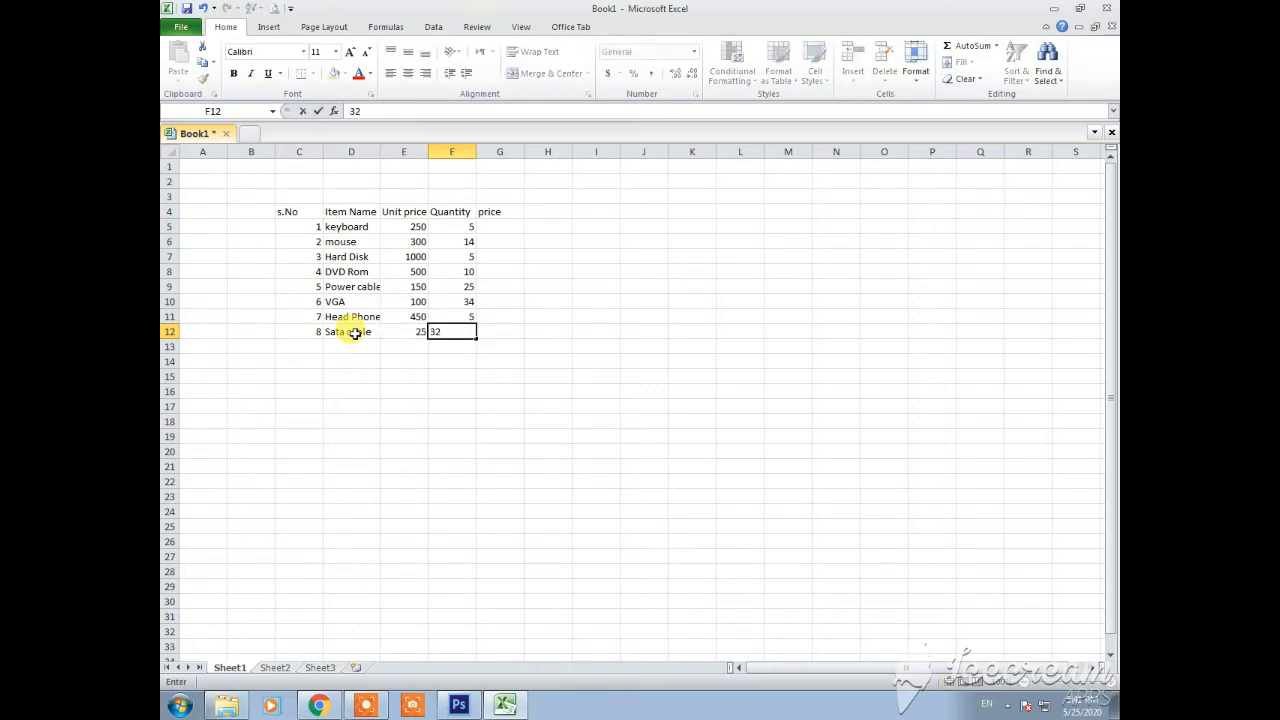
type("0")
key("Tab")
Step: Increase the font size of the range C4:J24, which holds the item table, to 16
left_click_drag(285, 211, 653, 509)
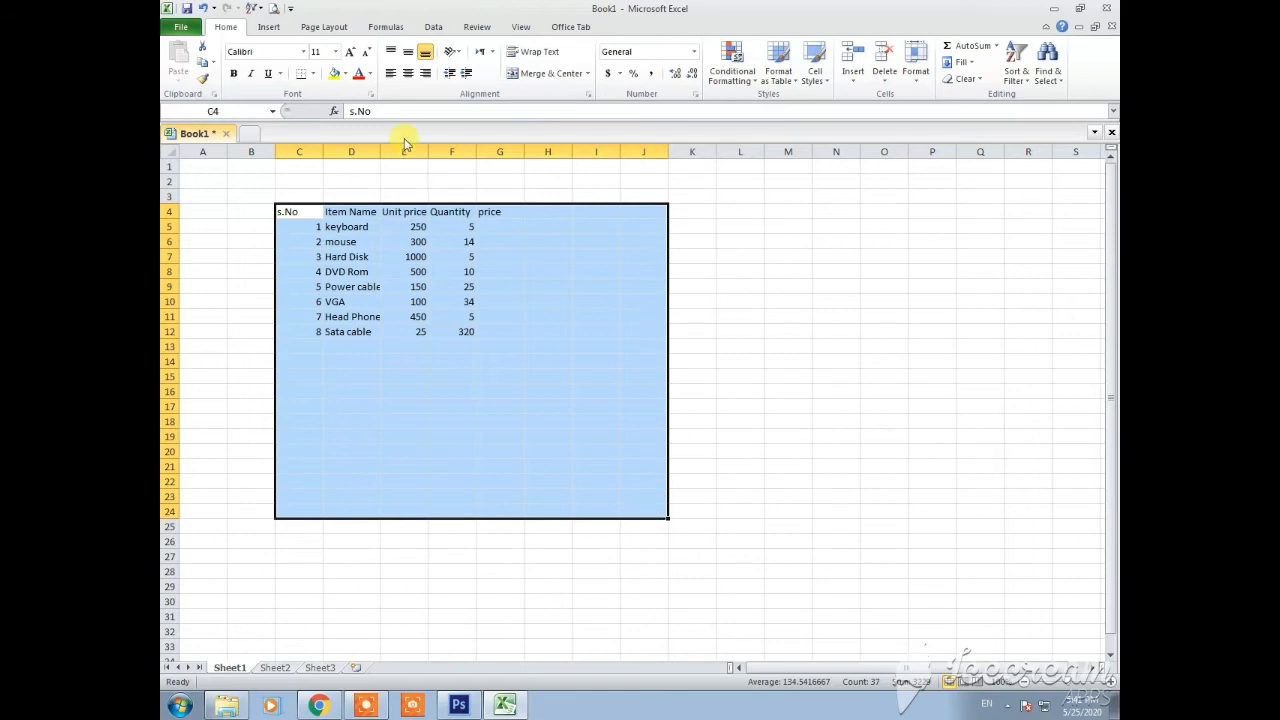
left_click(352, 52)
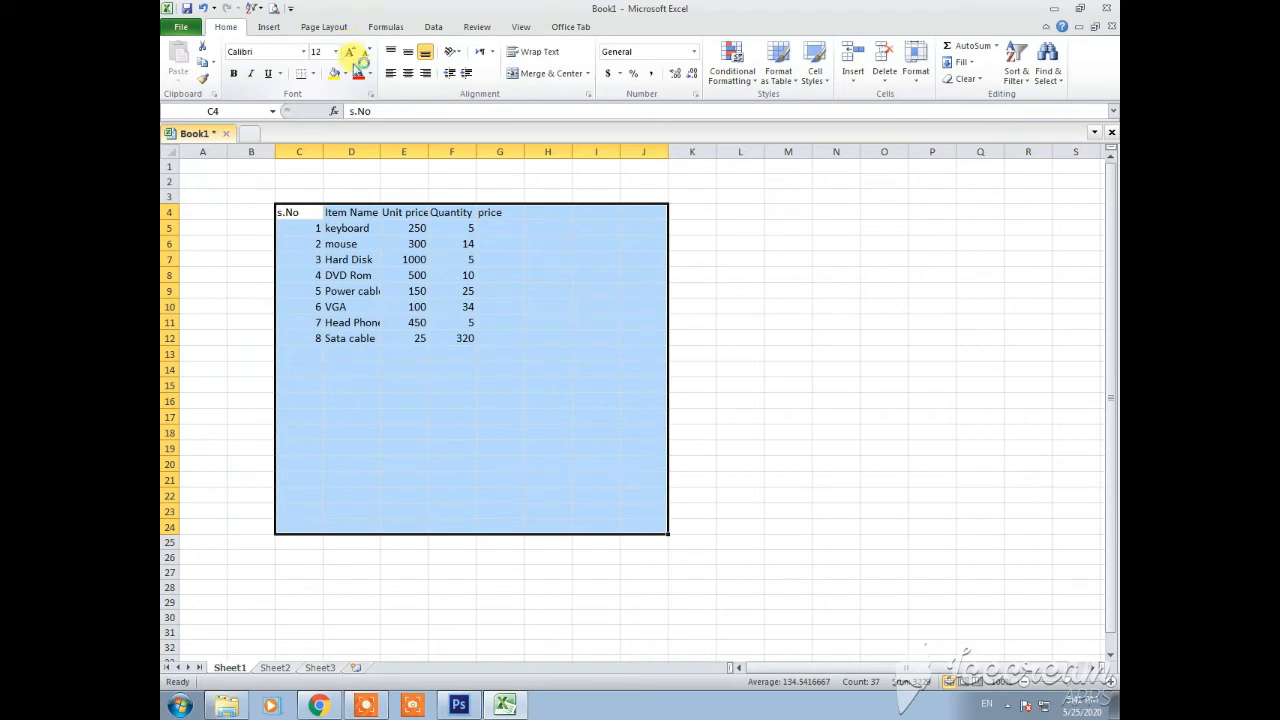
left_click(352, 52)
left_click(352, 52)
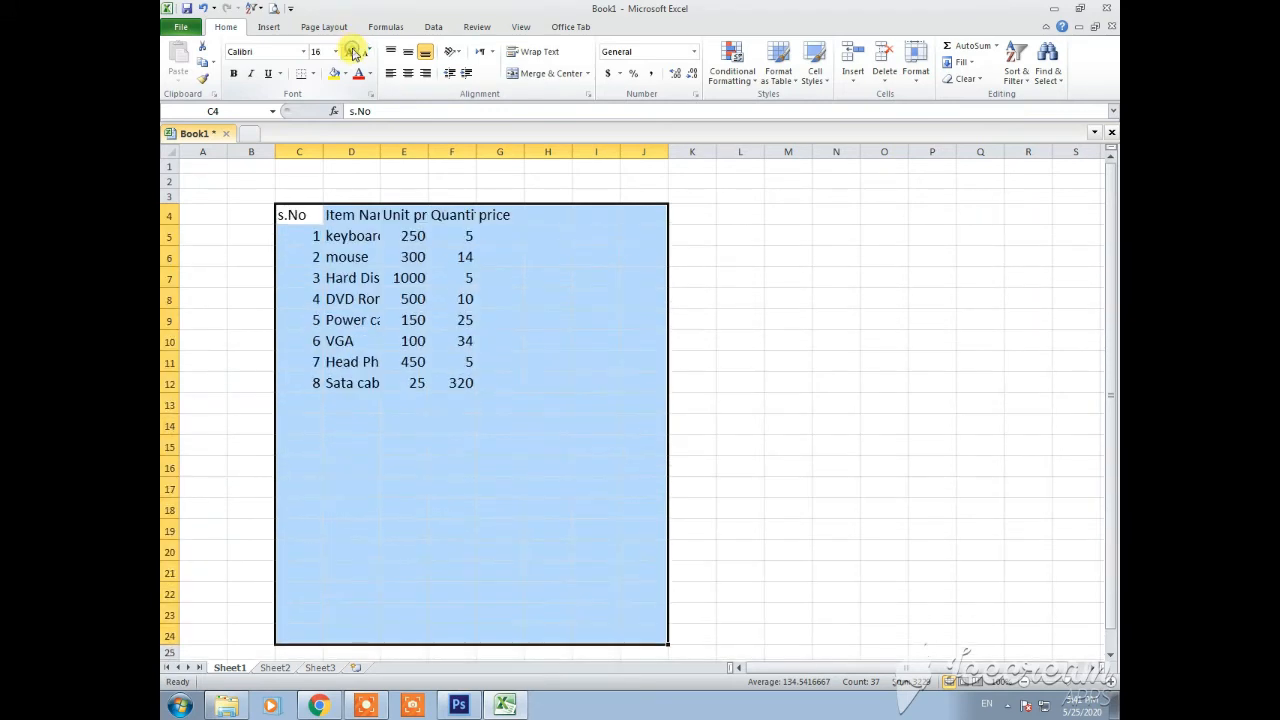
Step: Fit the widths of columns D to G to their contents so the item table's text shows in full
double_click(381, 151)
double_click(456, 151)
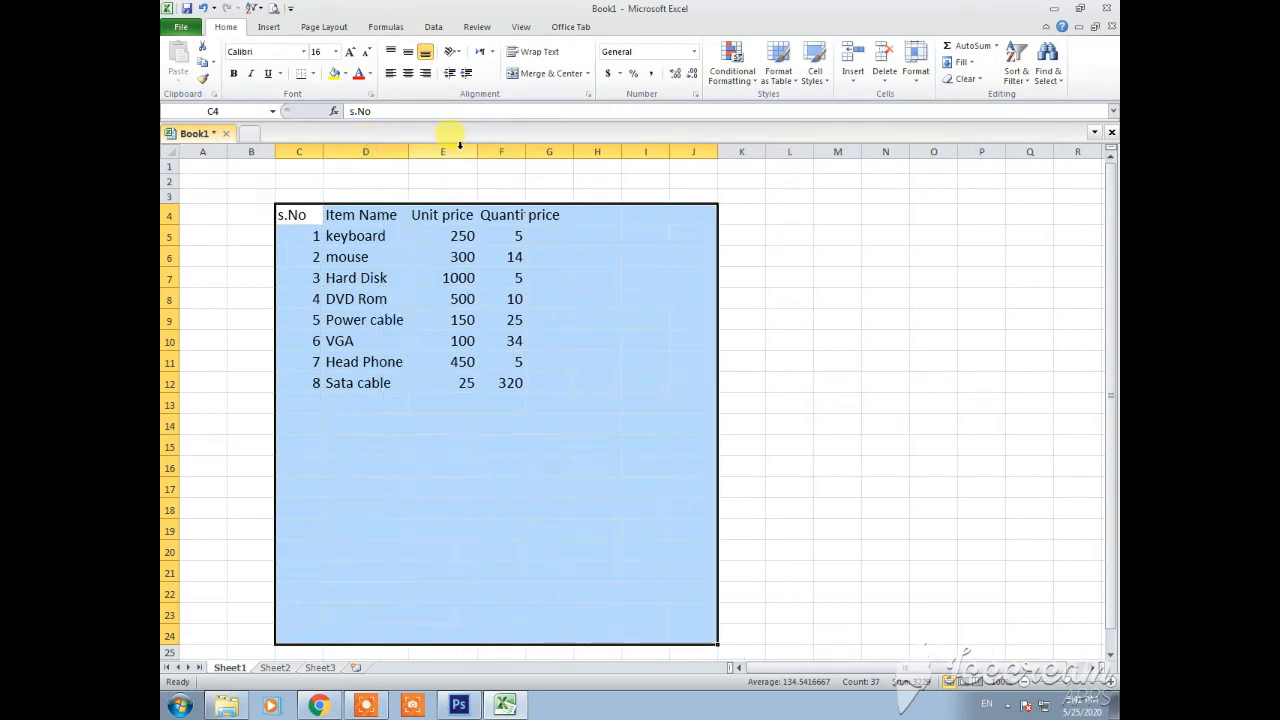
double_click(524, 150)
left_click_drag(590, 151, 579, 151)
Step: Calculate the keyboard's price in cell G5 with the formula =product(E5:F5)
left_click(558, 236)
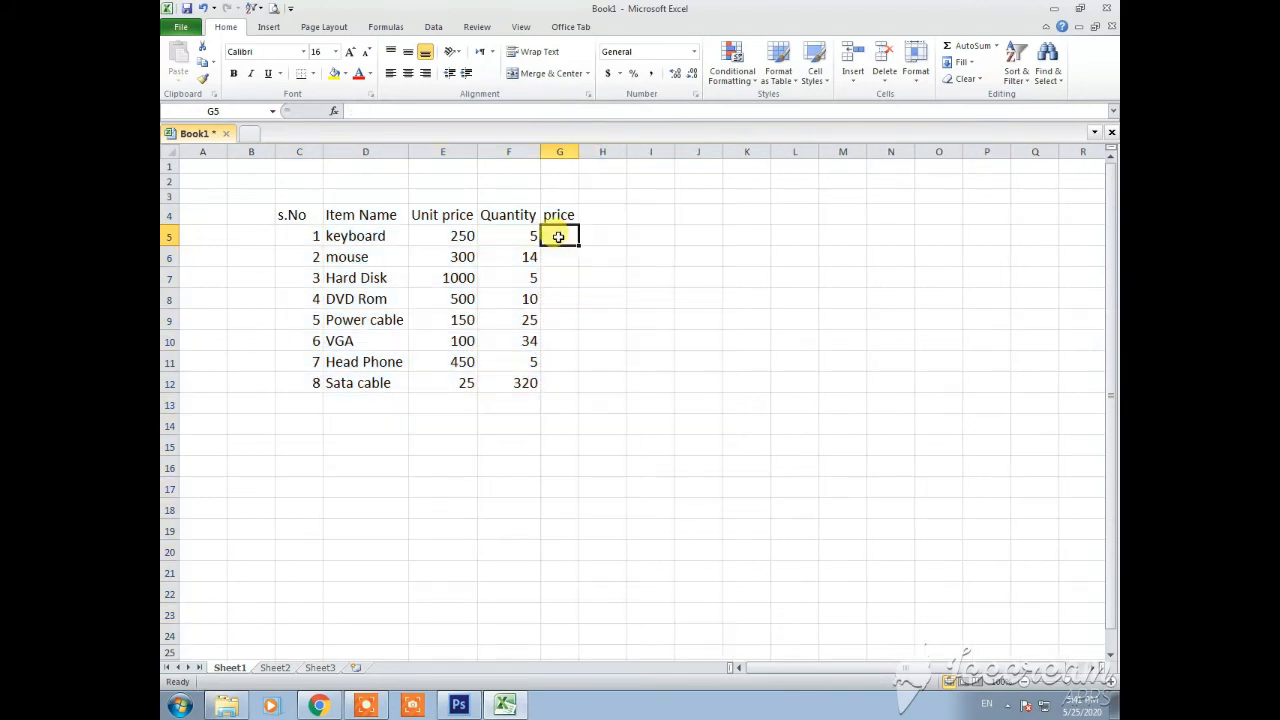
type("=")
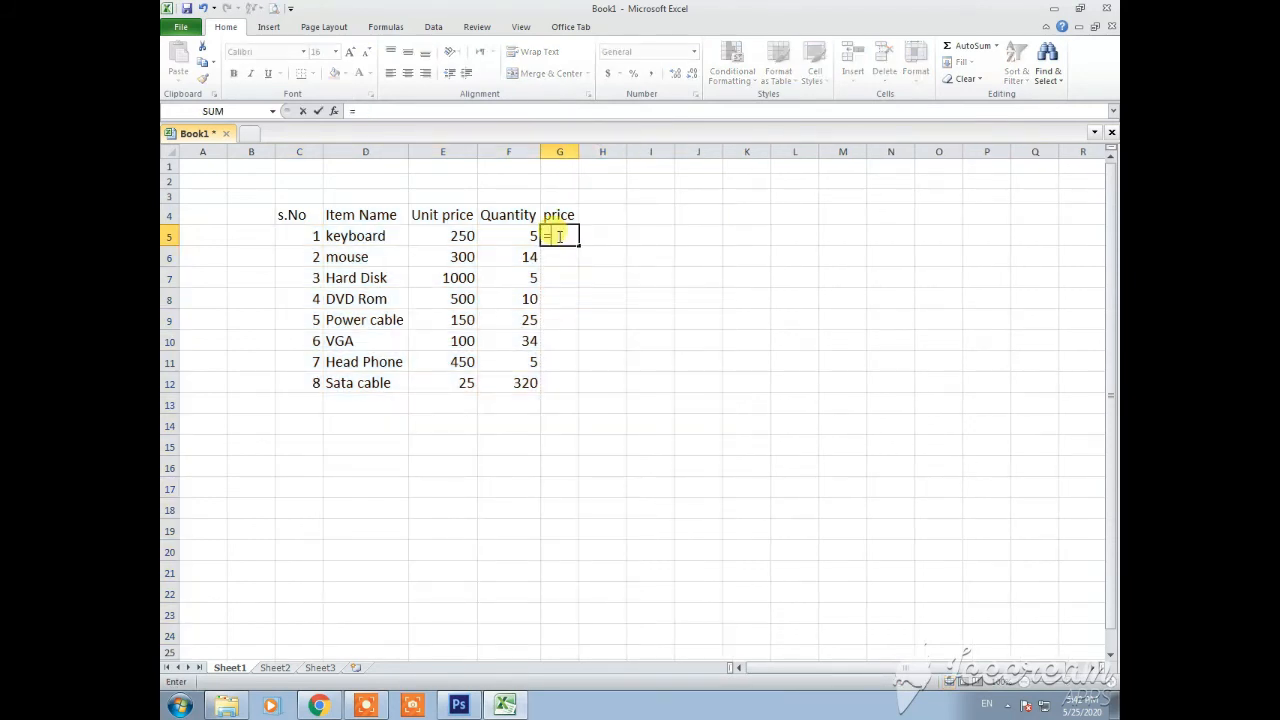
type("product")
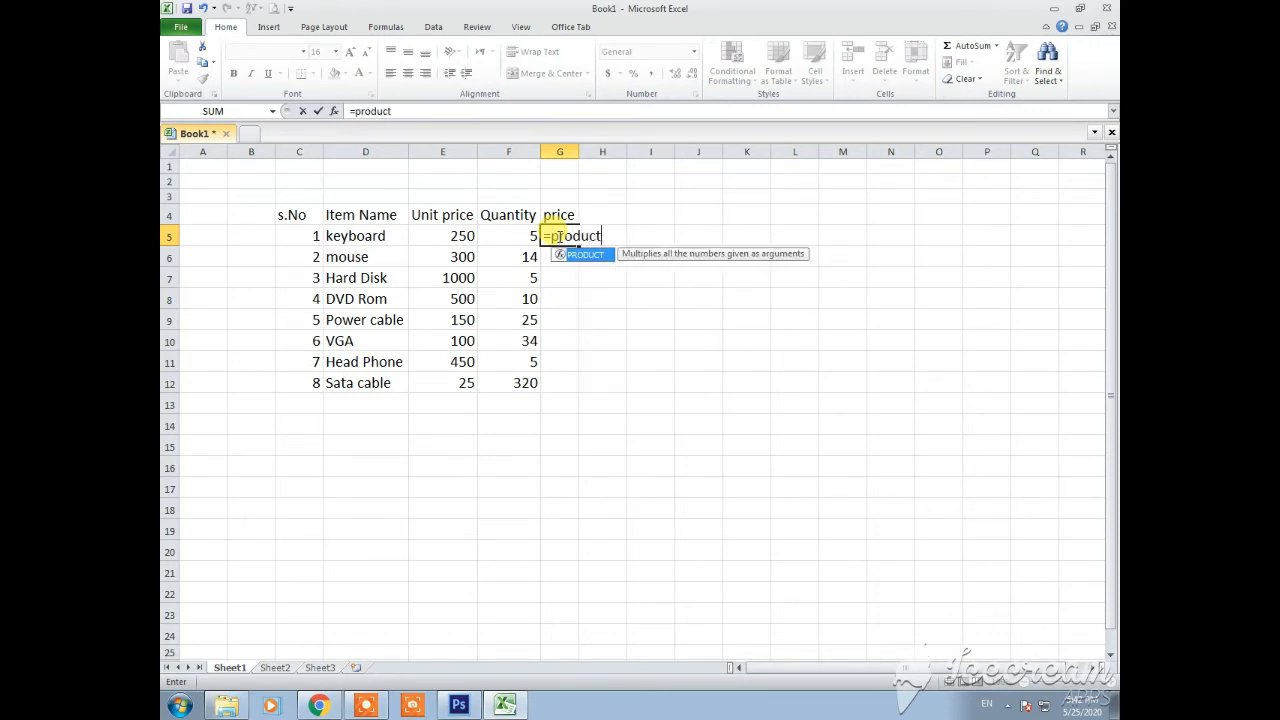
type("(")
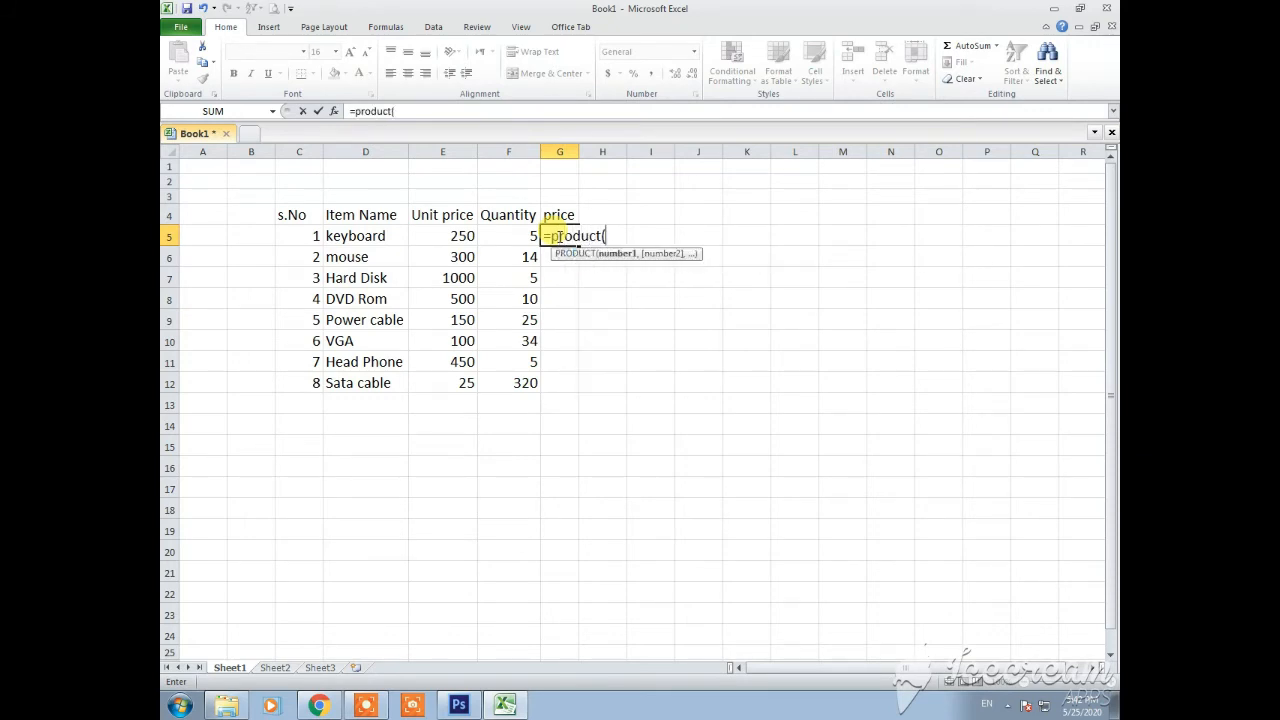
left_click_drag(440, 236, 500, 236)
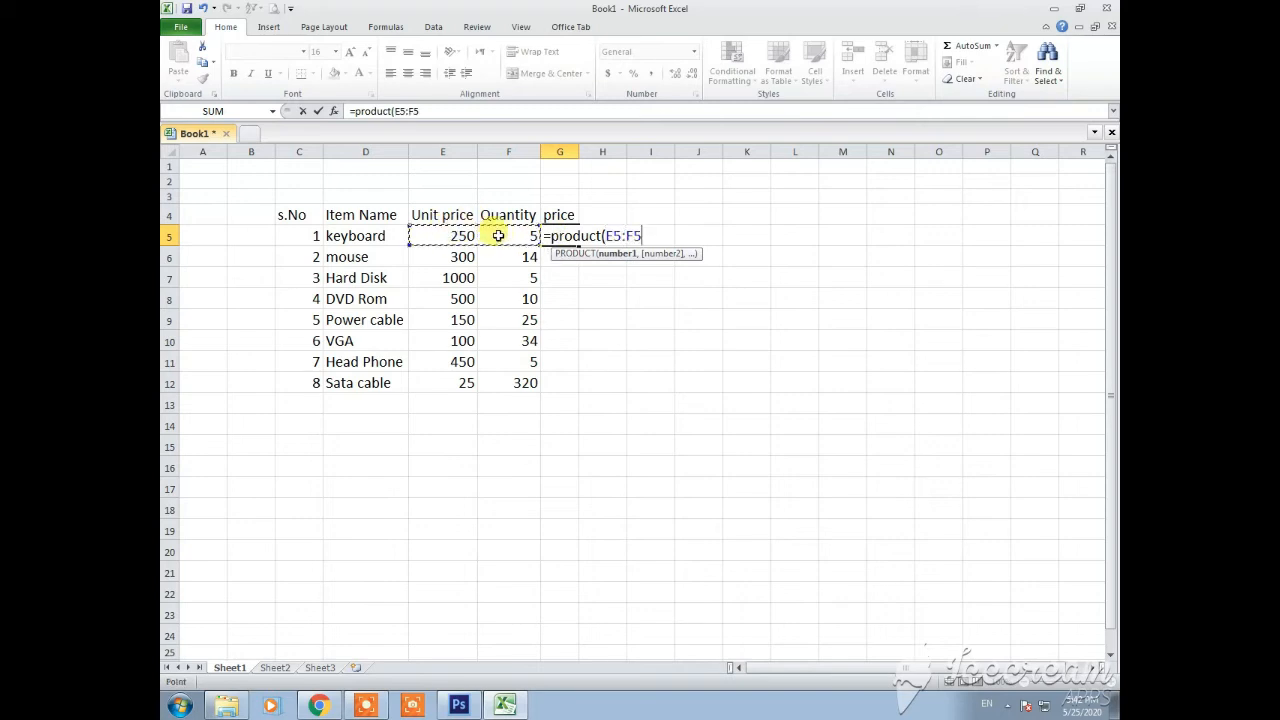
type(")")
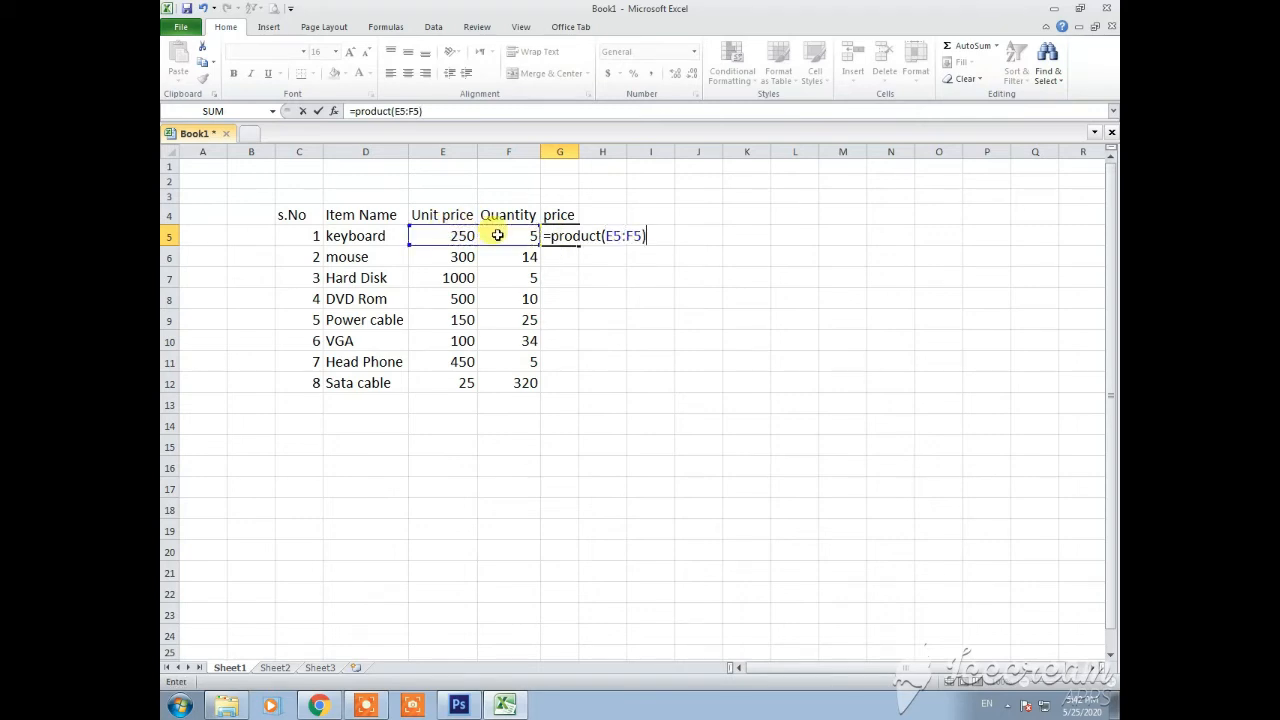
key("Return")
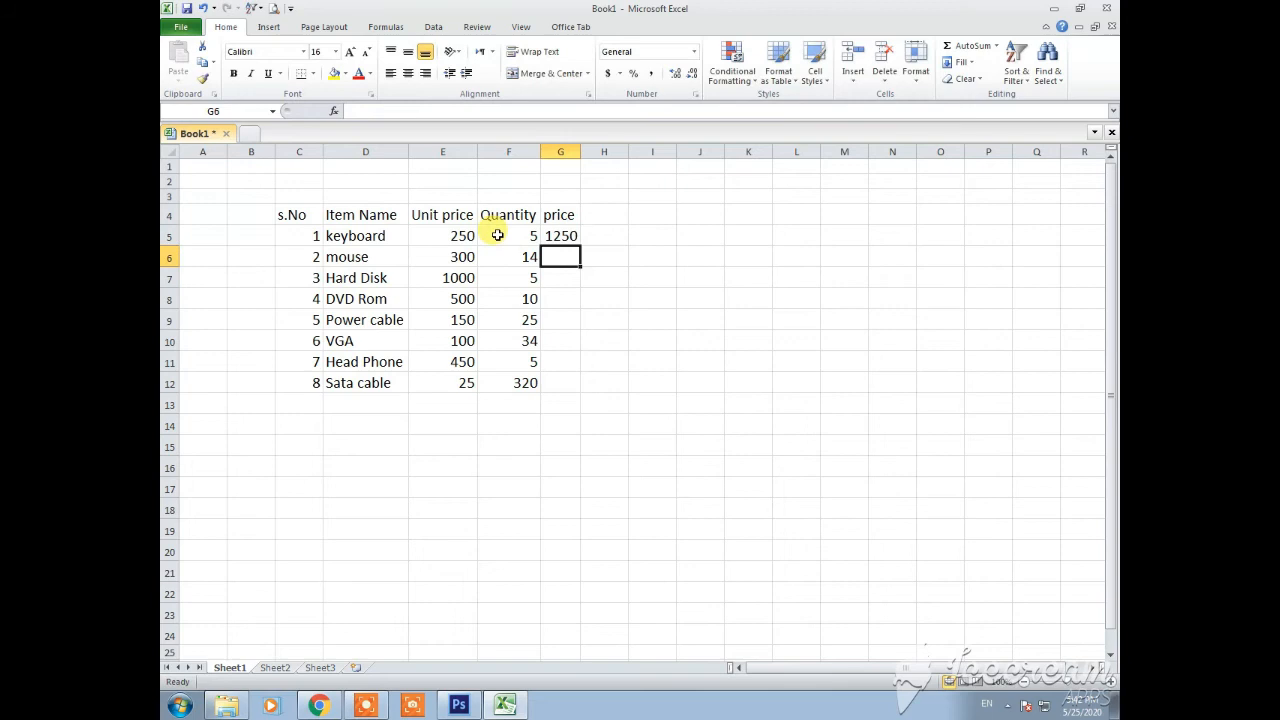
Step: Fill the PRODUCT formula from G5 down to G12 so that every item's price is calculated
left_click(562, 236)
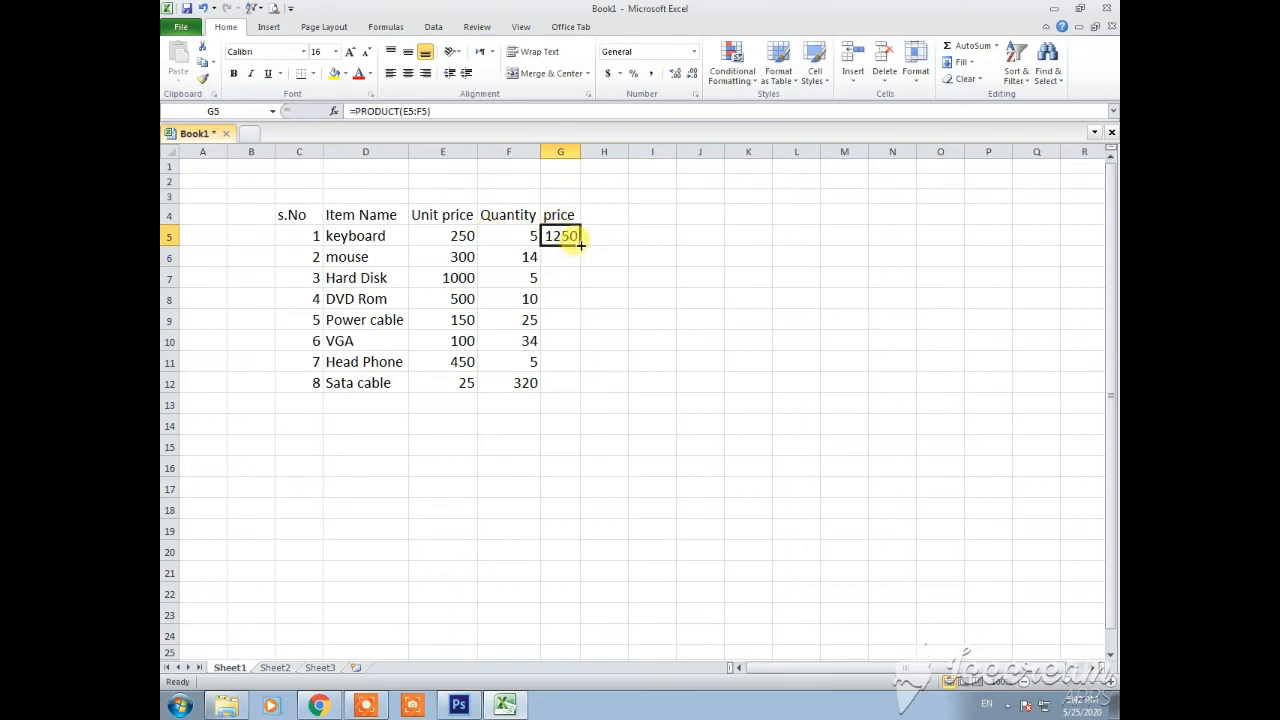
left_click_drag(582, 243, 579, 383)
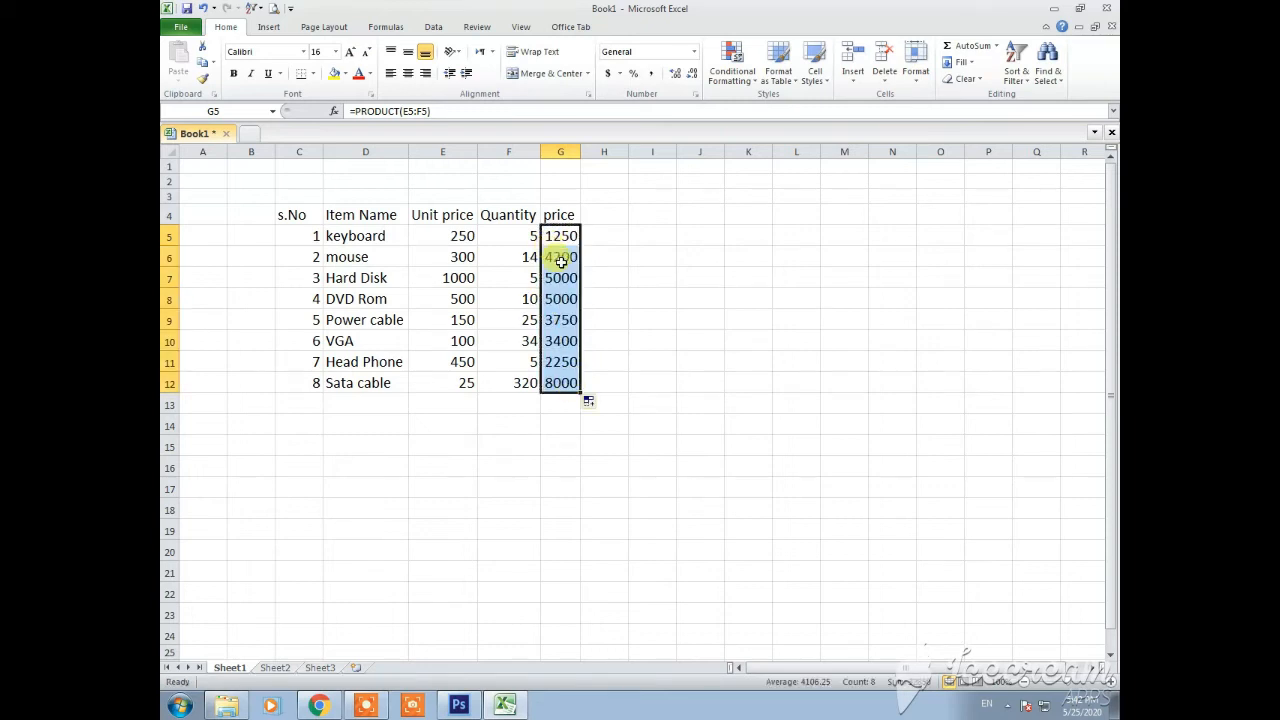
left_click(570, 404)
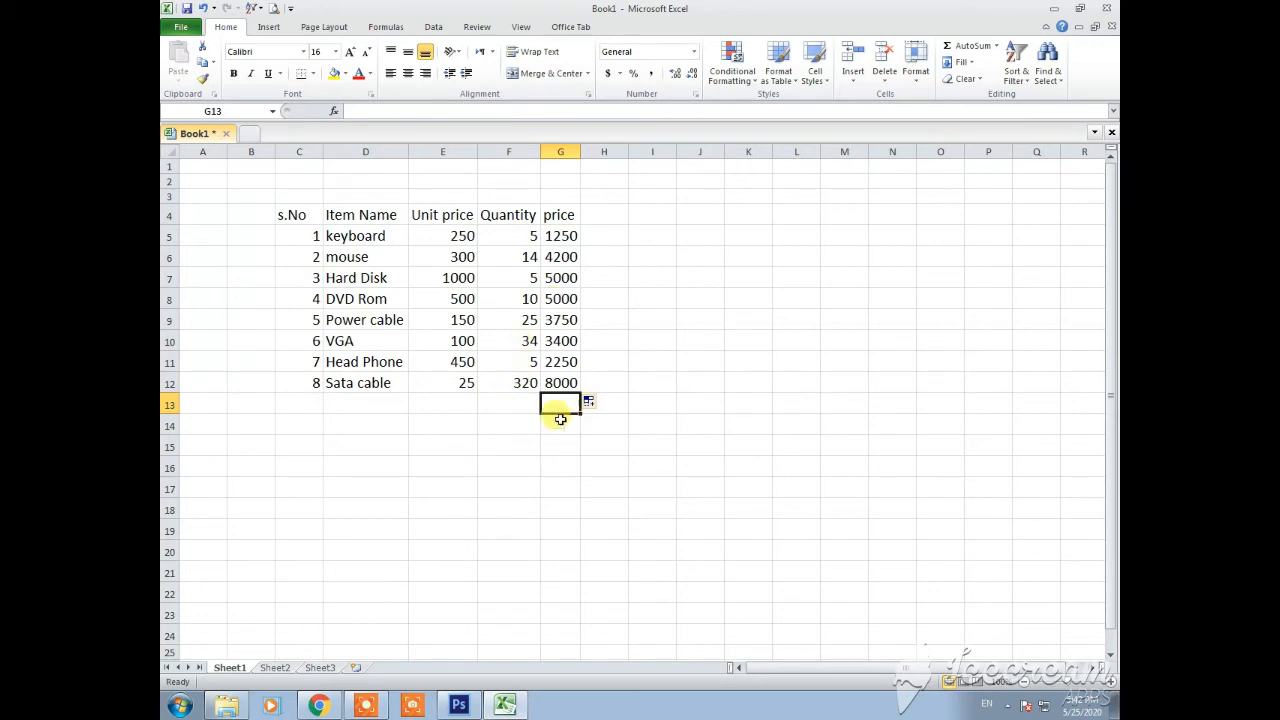
Step: Merge and center cells C13 to F13 below the item table and enter the label "Payable"
left_click(336, 404)
left_click_drag(309, 403, 511, 411)
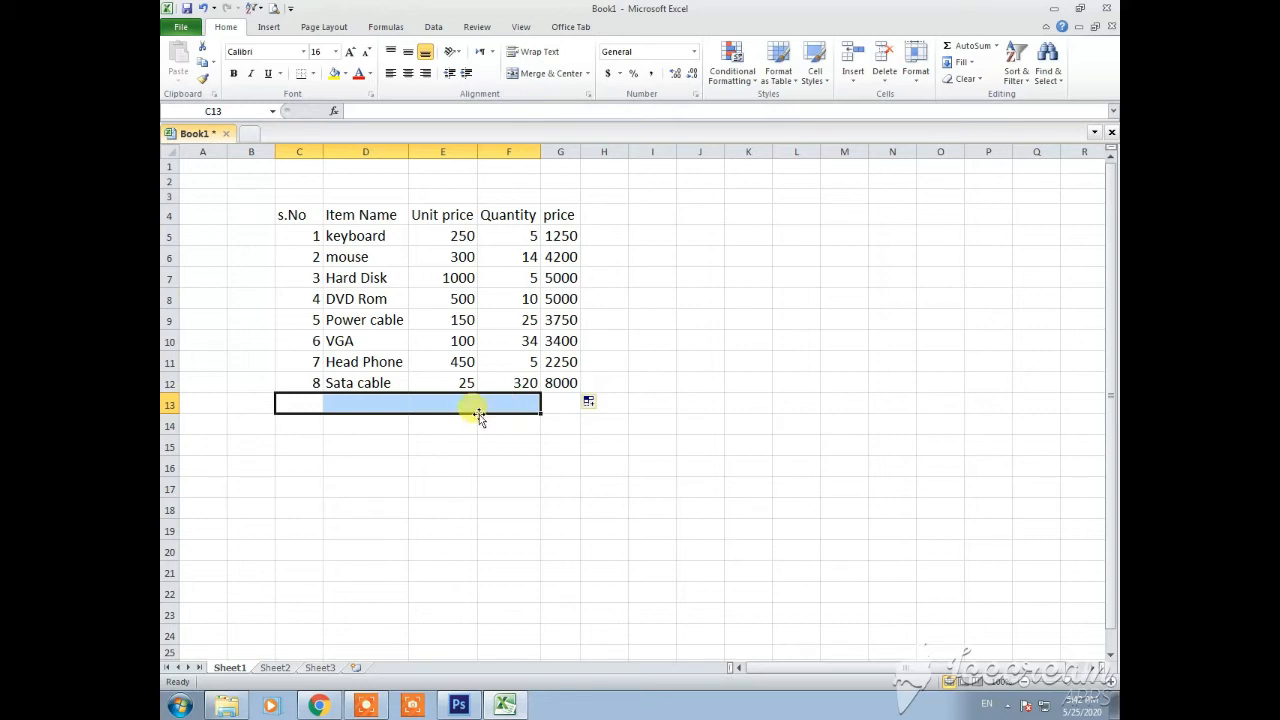
left_click(545, 73)
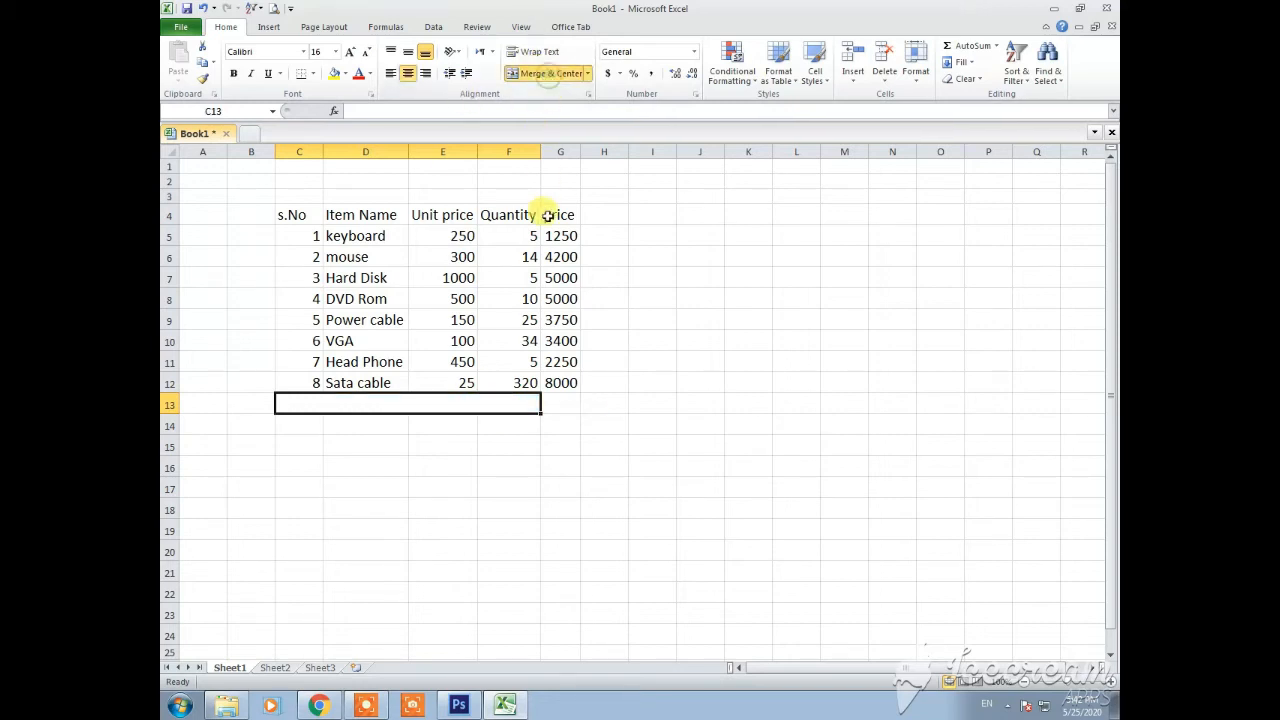
double_click(385, 404)
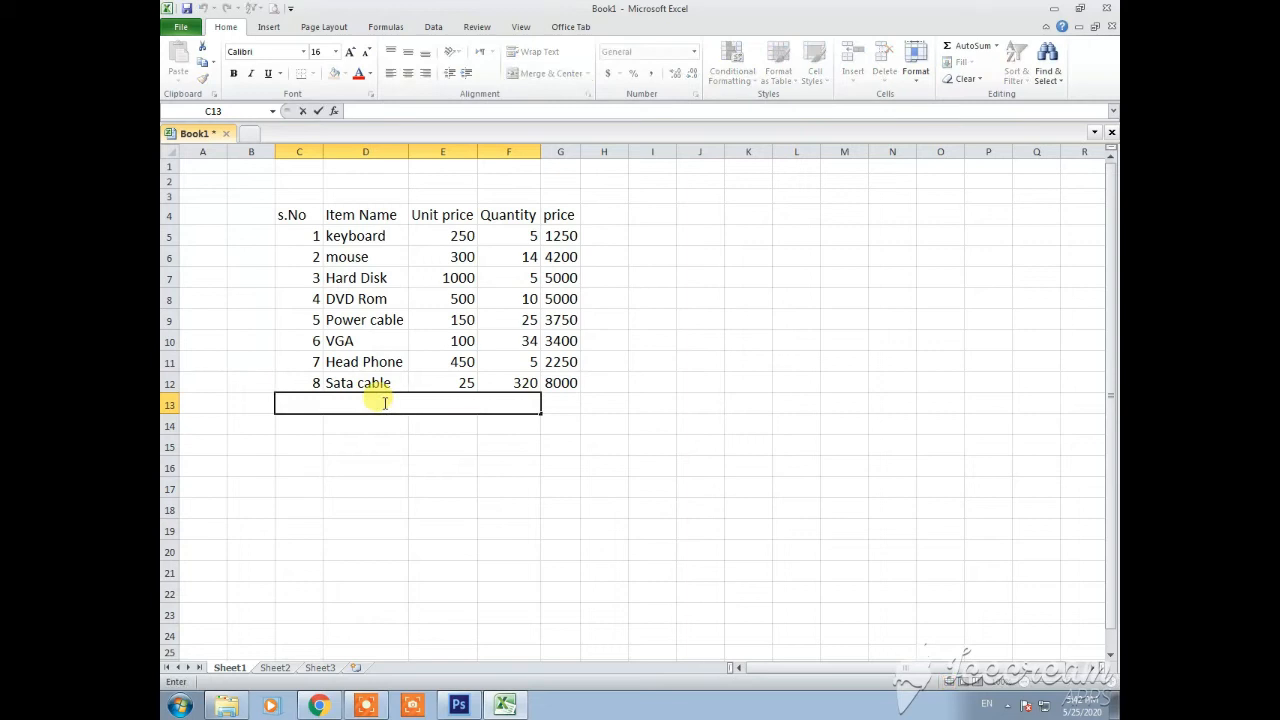
type("Payable")
left_click(434, 438)
left_click(437, 411)
left_click(448, 440)
Step: Try left alignment on the "Payable" label in row 13, and restore its centered alignment
left_click(431, 406)
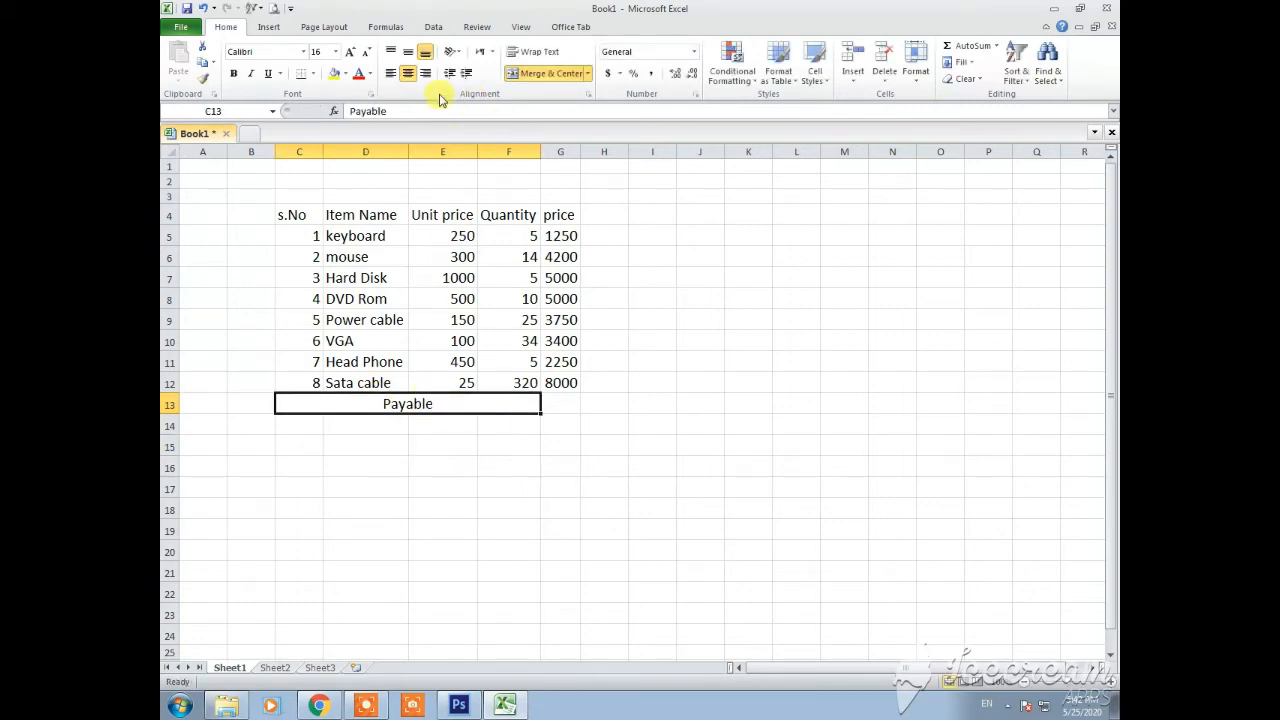
left_click(390, 75)
left_click(467, 450)
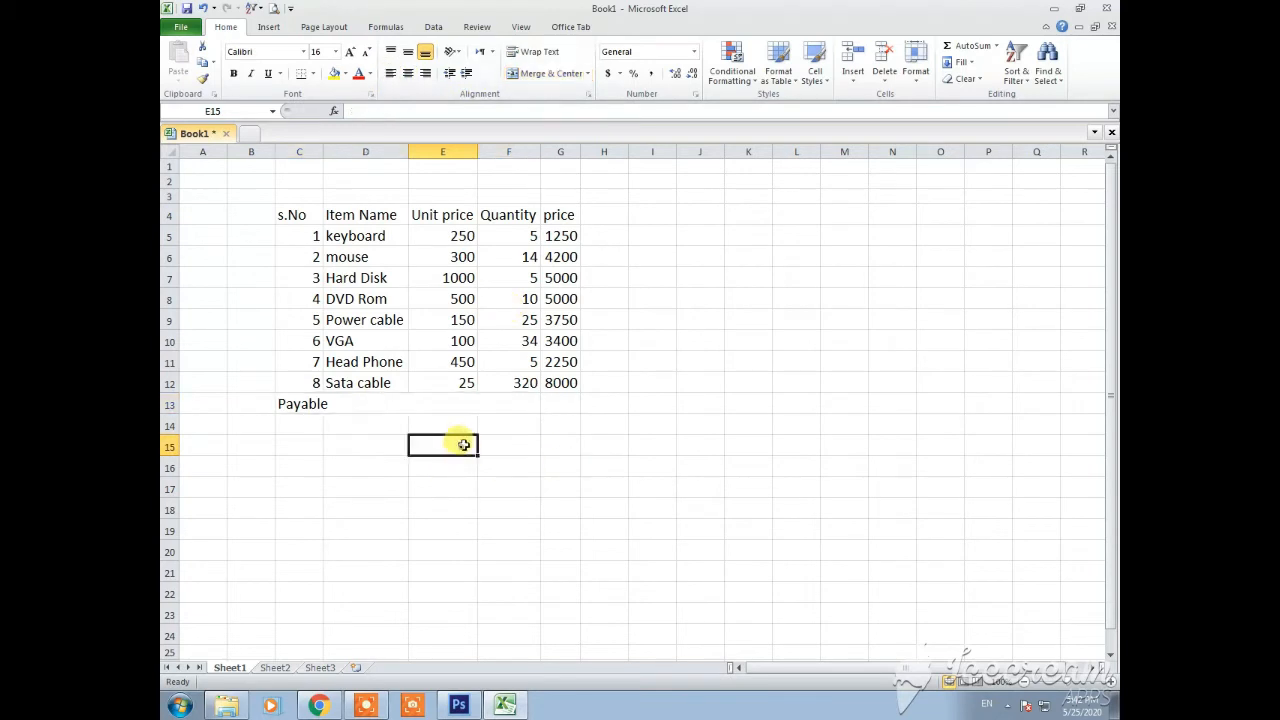
left_click(485, 404)
left_click(407, 75)
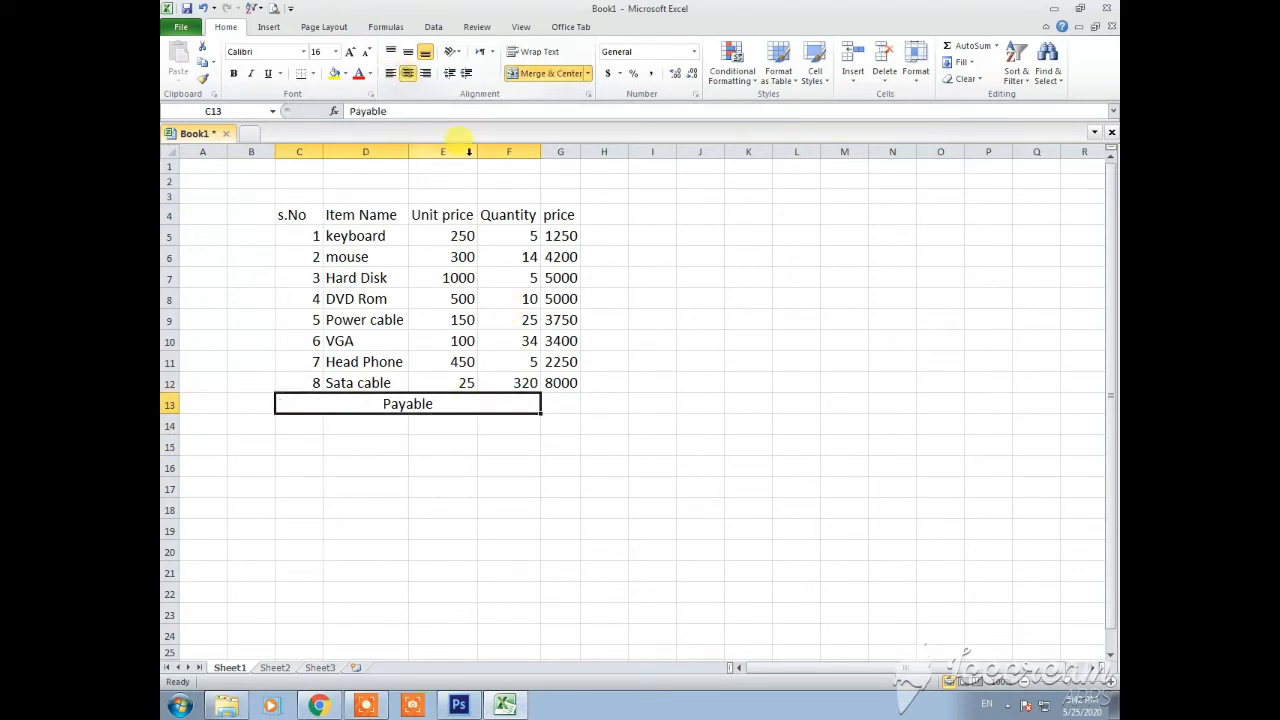
Step: Total the item prices in cell G13 with the formula =sum(G5:G12)
left_click(549, 401)
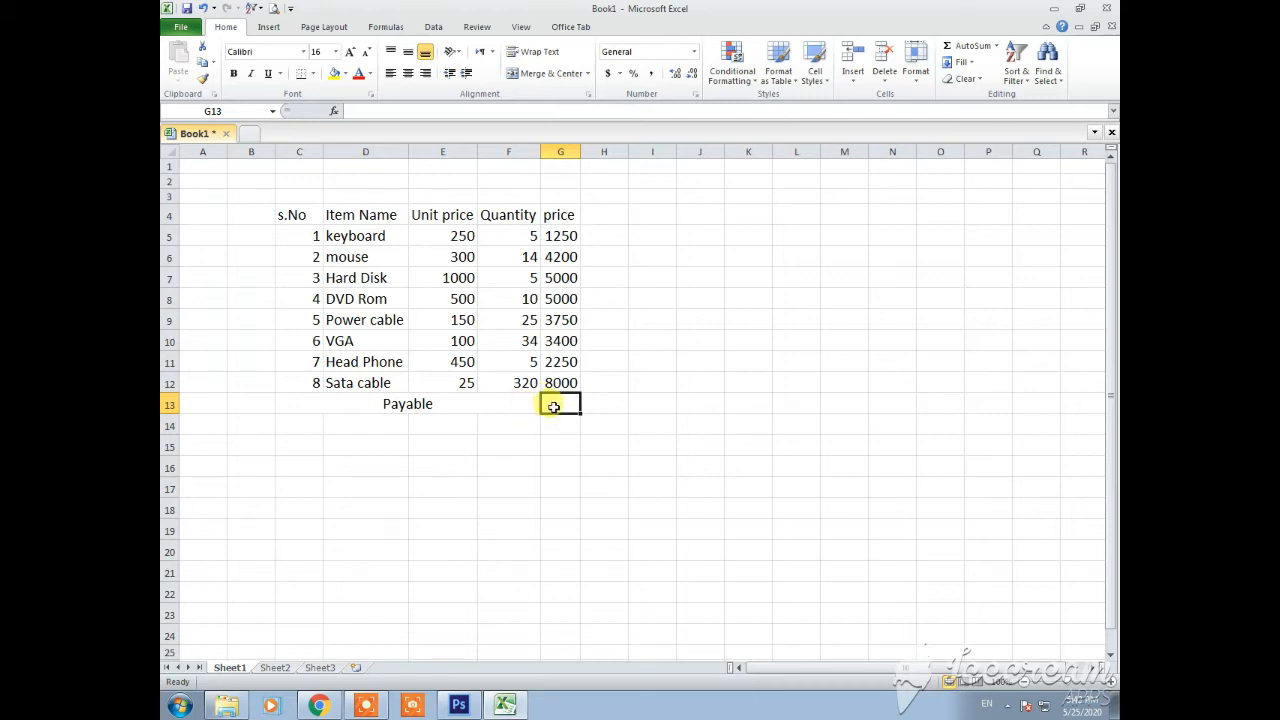
type("=u")
key("BackSpace")
type("su")
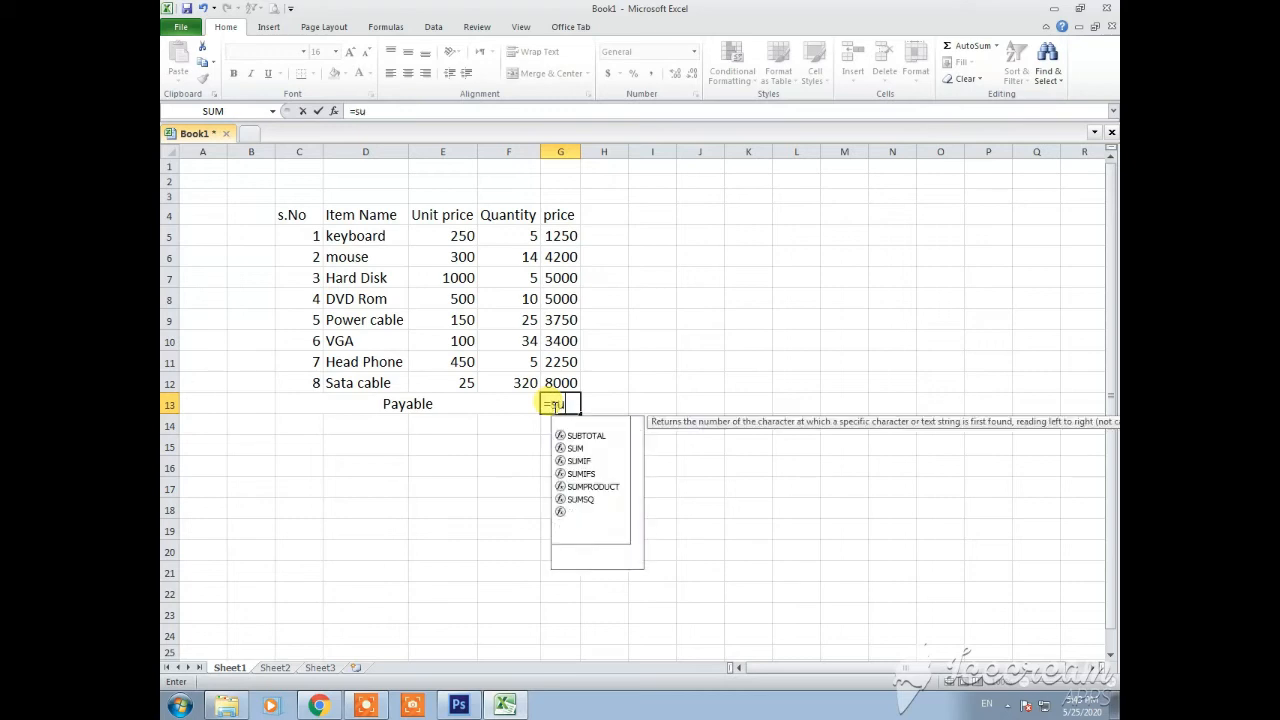
type("m(")
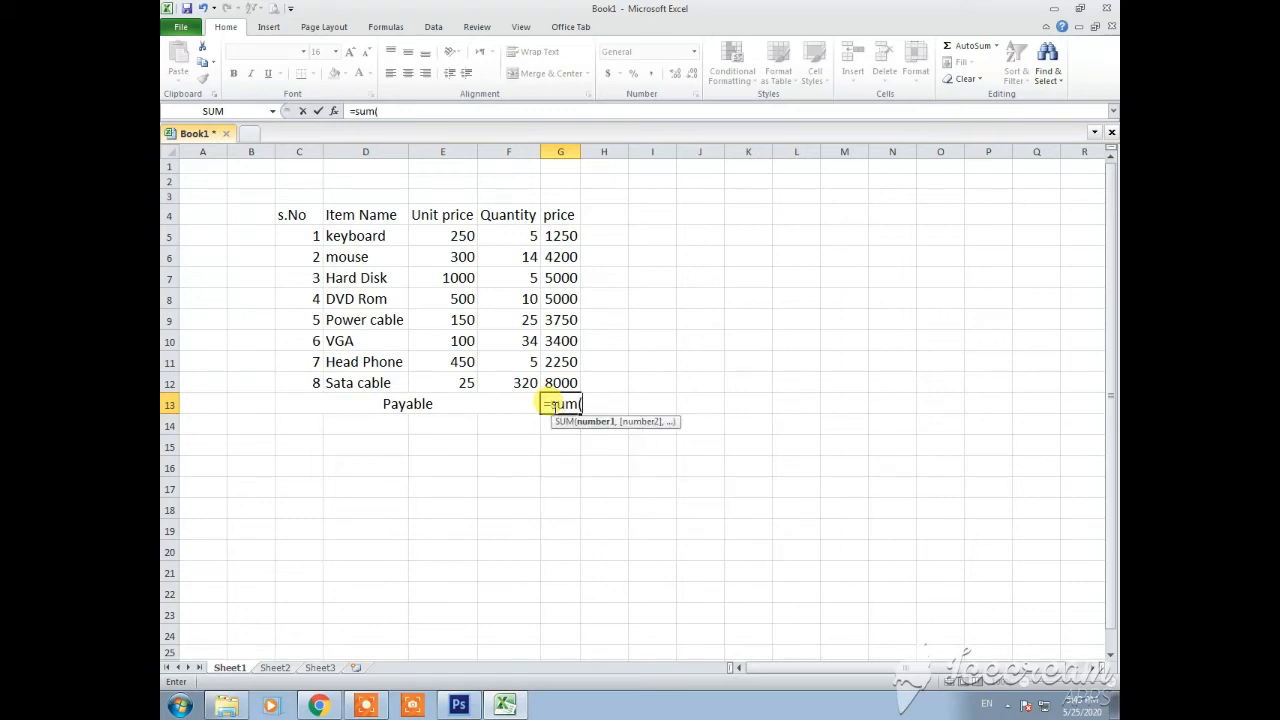
left_click_drag(569, 240, 567, 377)
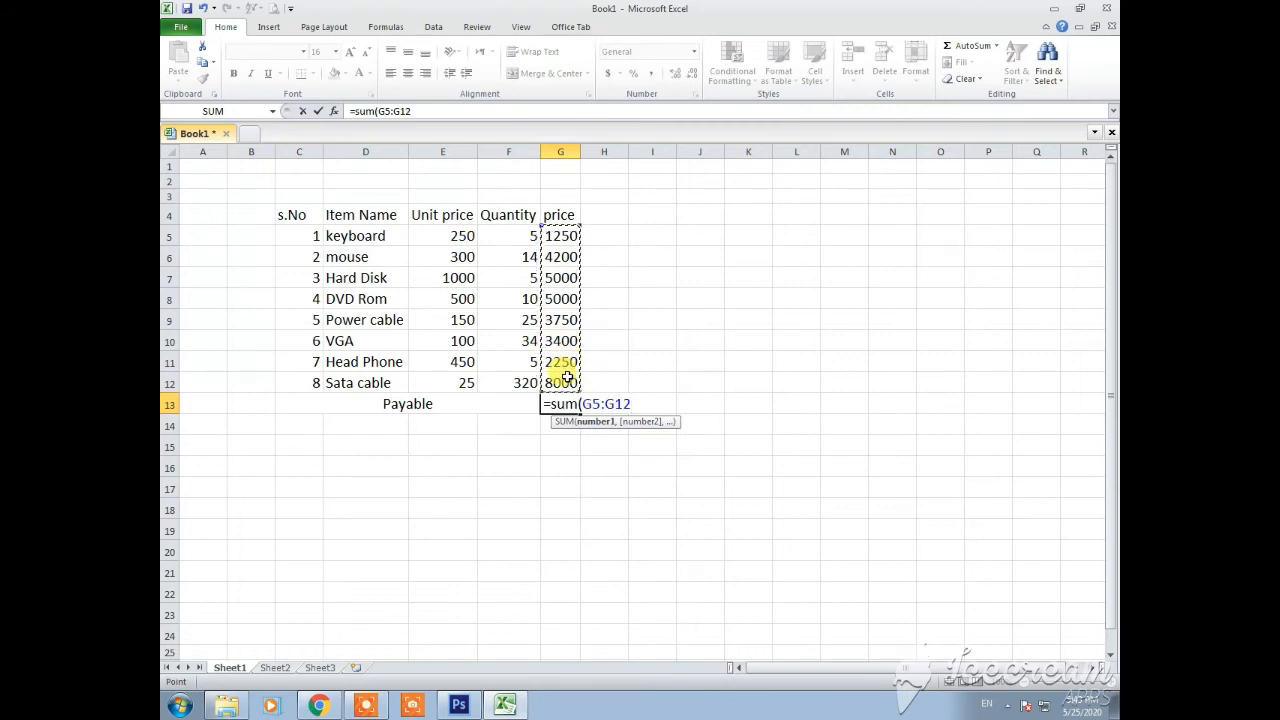
type(")")
key("Return")
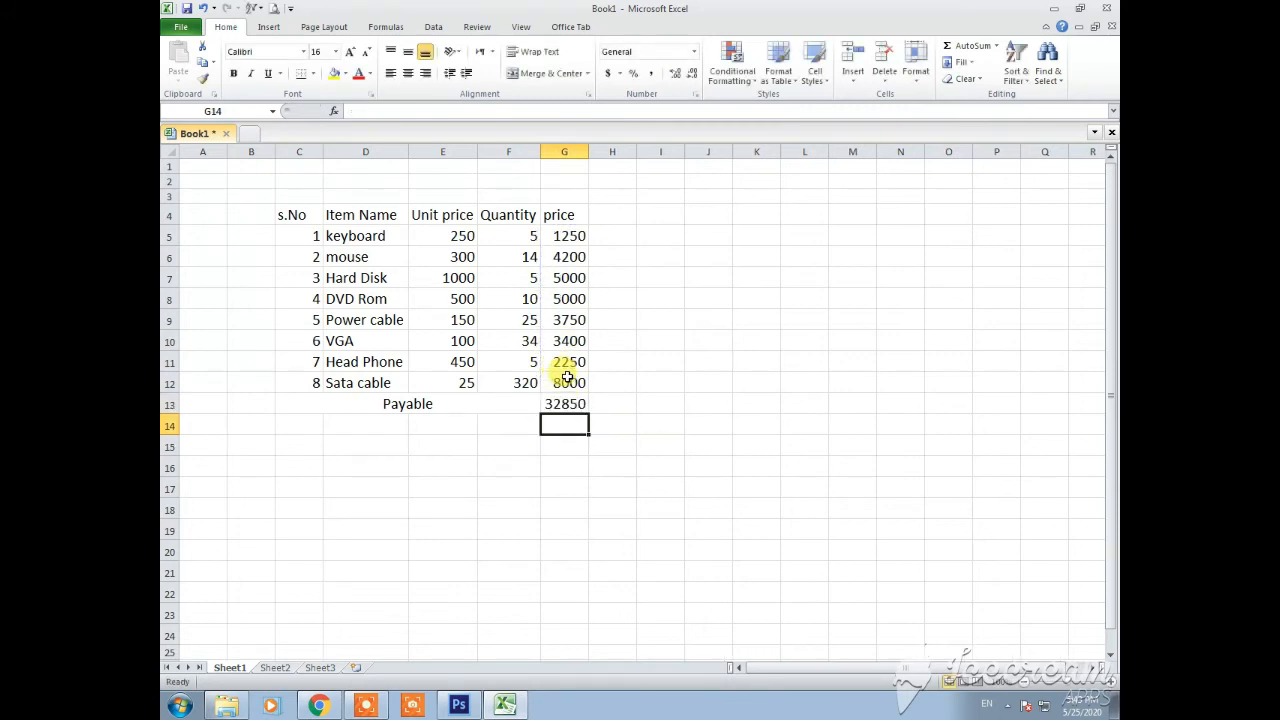
left_click(567, 404)
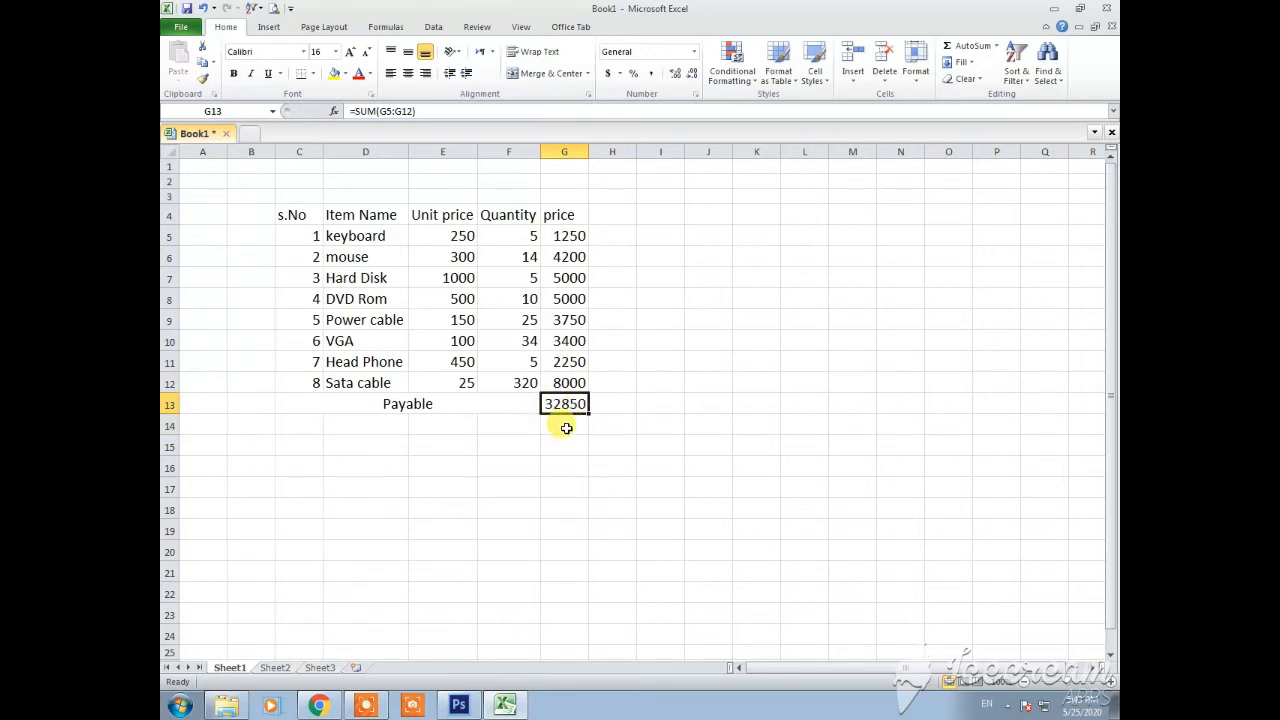
Step: Merge and center cells C14 to F14 and enter the label "Discount 5%"
left_click(394, 423)
left_click_drag(345, 419, 483, 423)
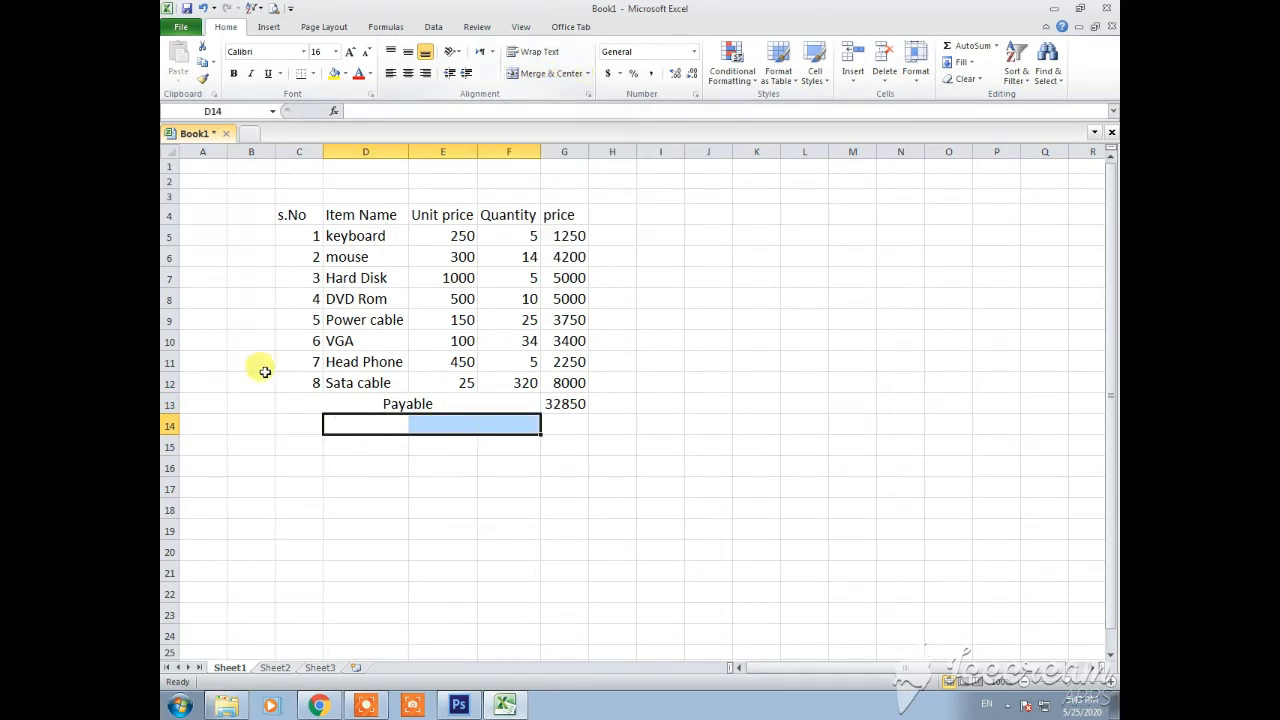
left_click(309, 426)
left_click_drag(309, 426, 491, 418)
left_click(548, 73)
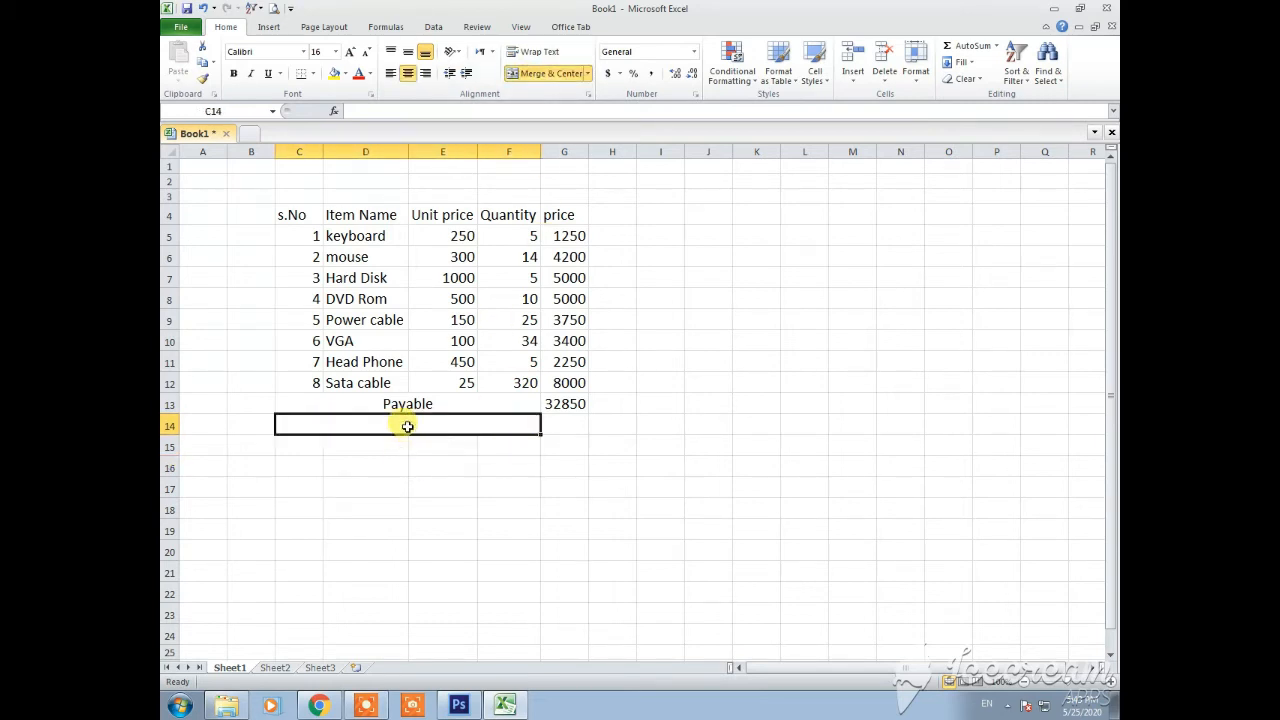
type("Discount")
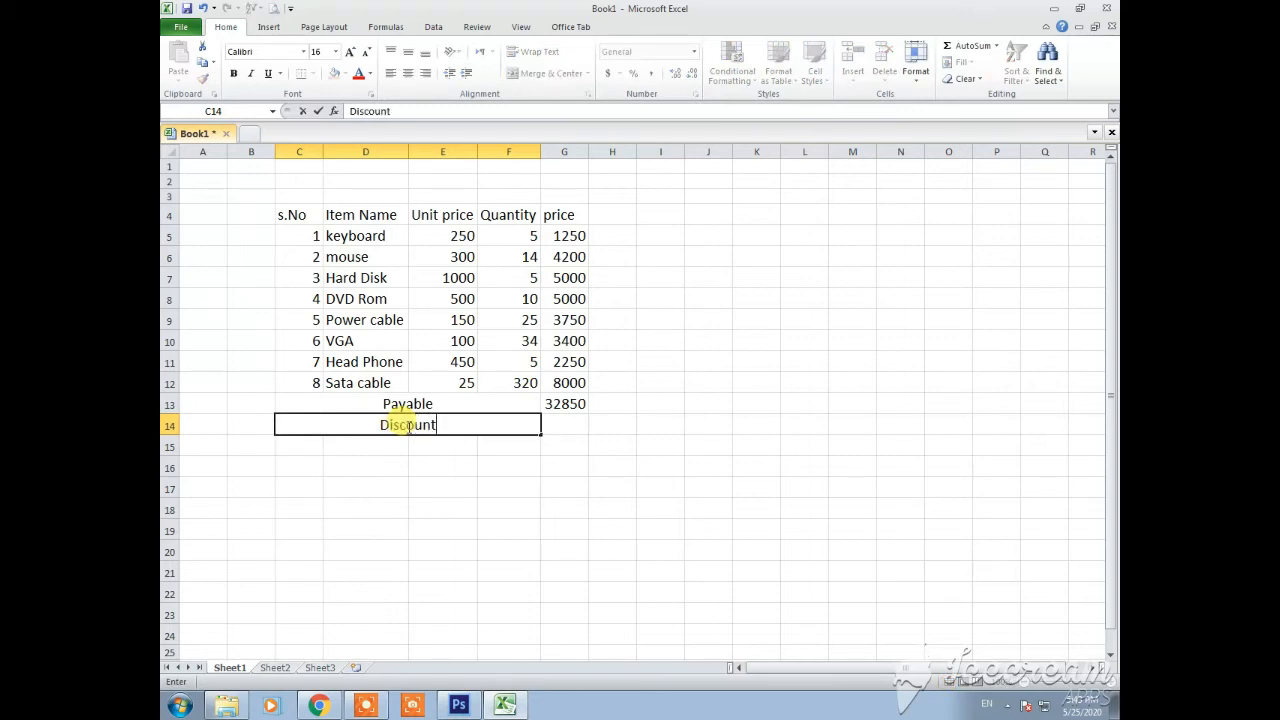
type(" 5%")
key("Tab")
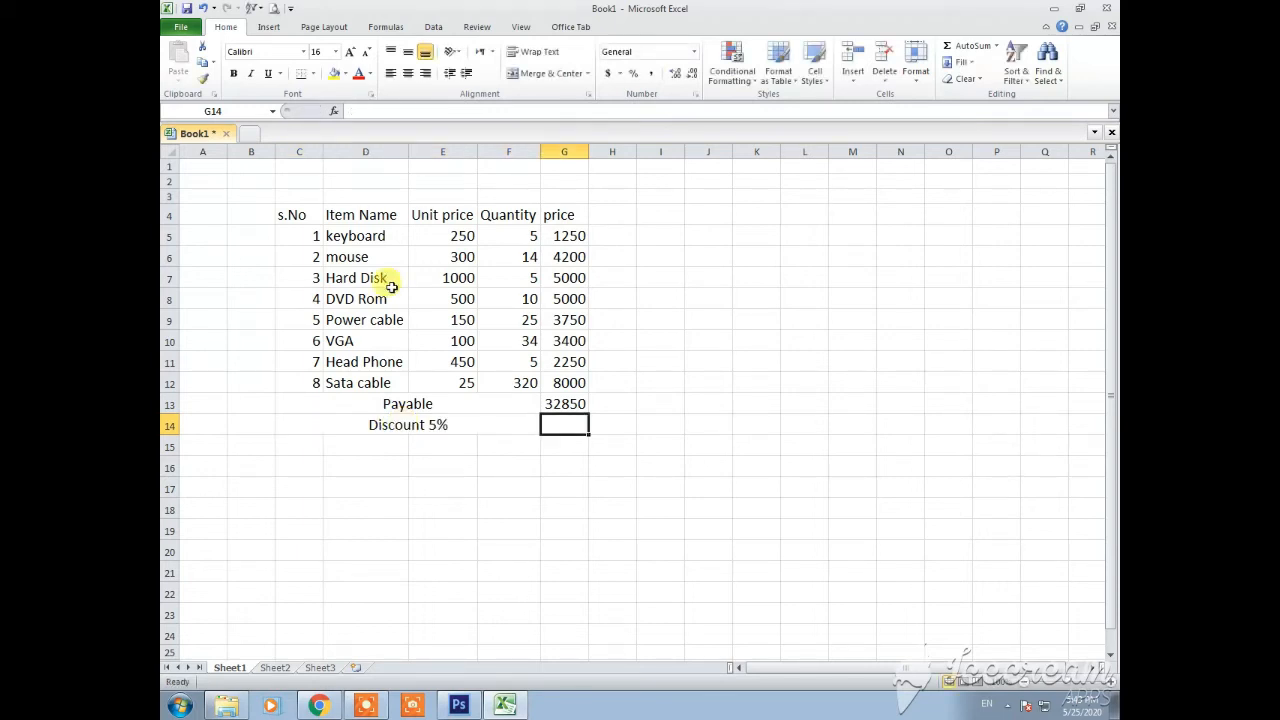
Step: Calculate the 5% discount on the payable total in cell G14 with the formula =G13/100*5
type("=")
left_click(575, 407)
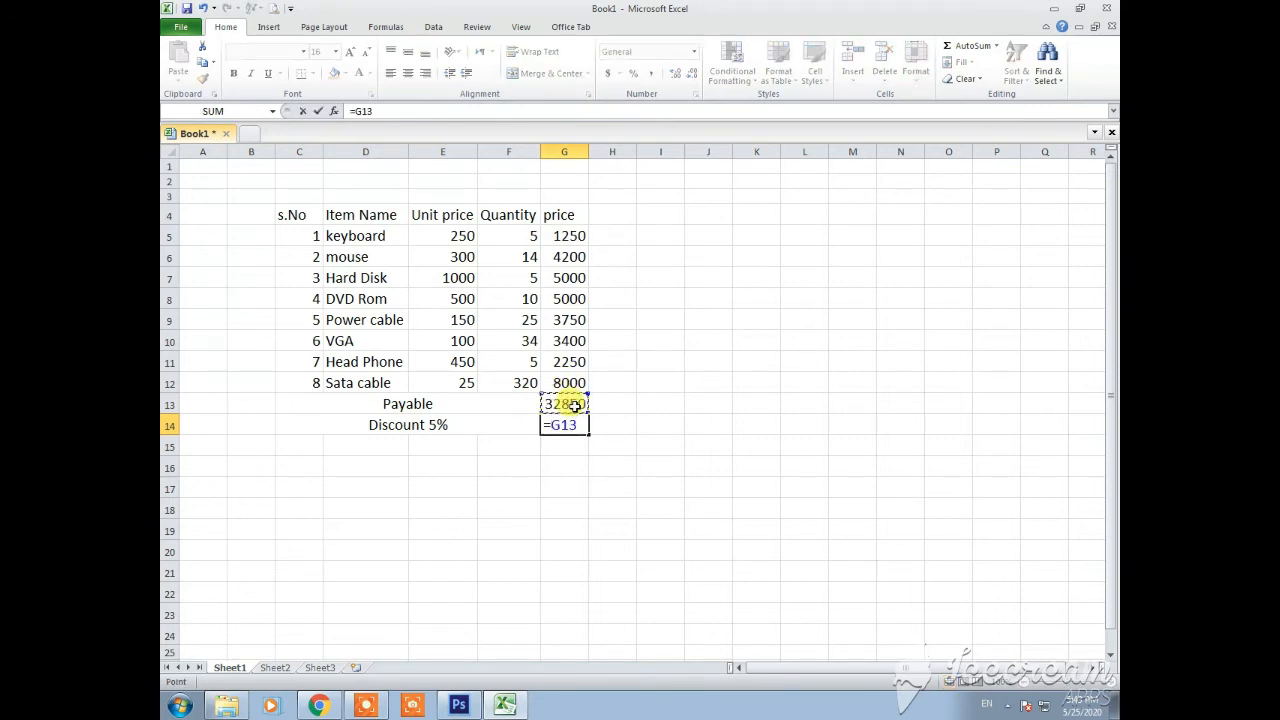
type("/100*5")
key("Return")
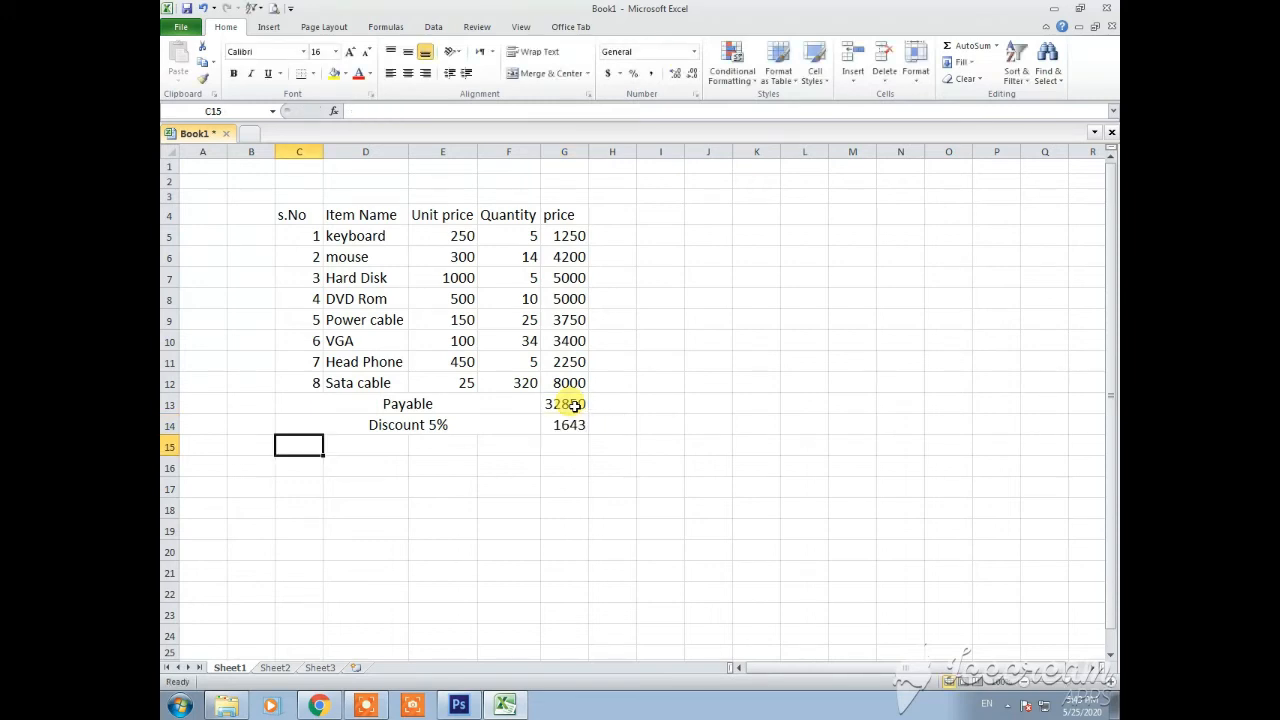
left_click(565, 425)
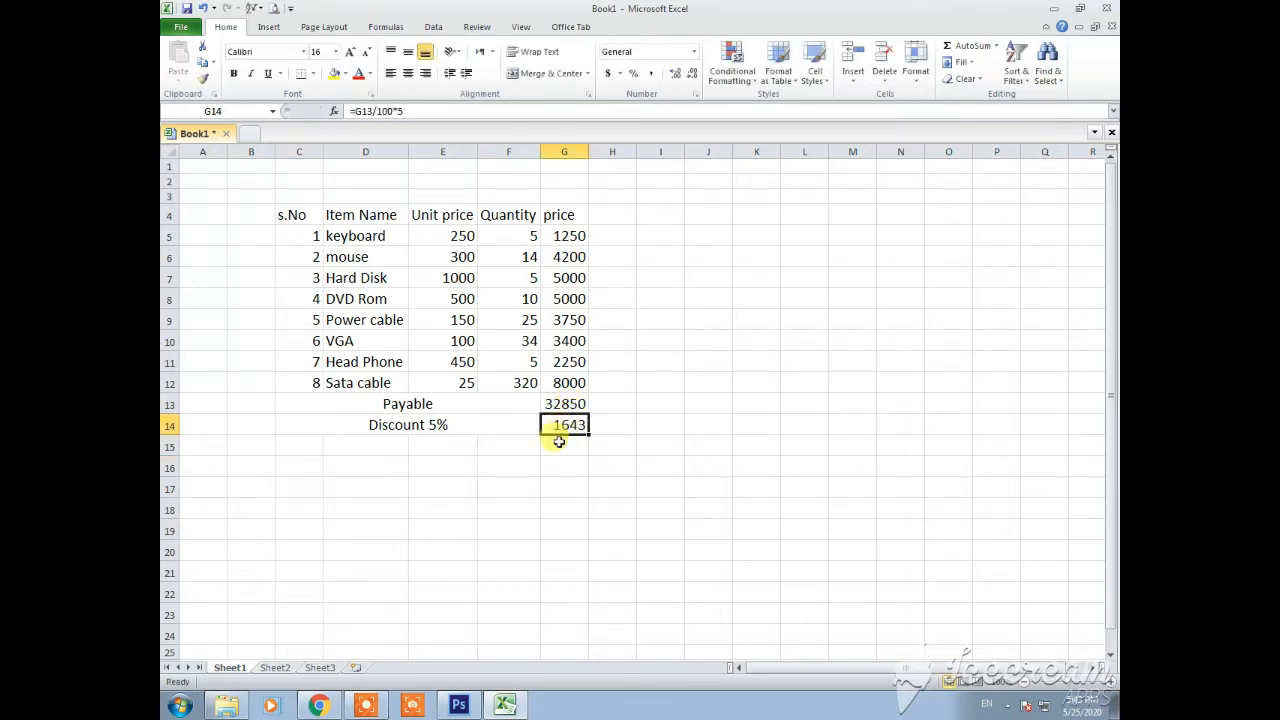
Step: Try a 50% discount by changing the formula in G14 to =G13/100*50
double_click(580, 425)
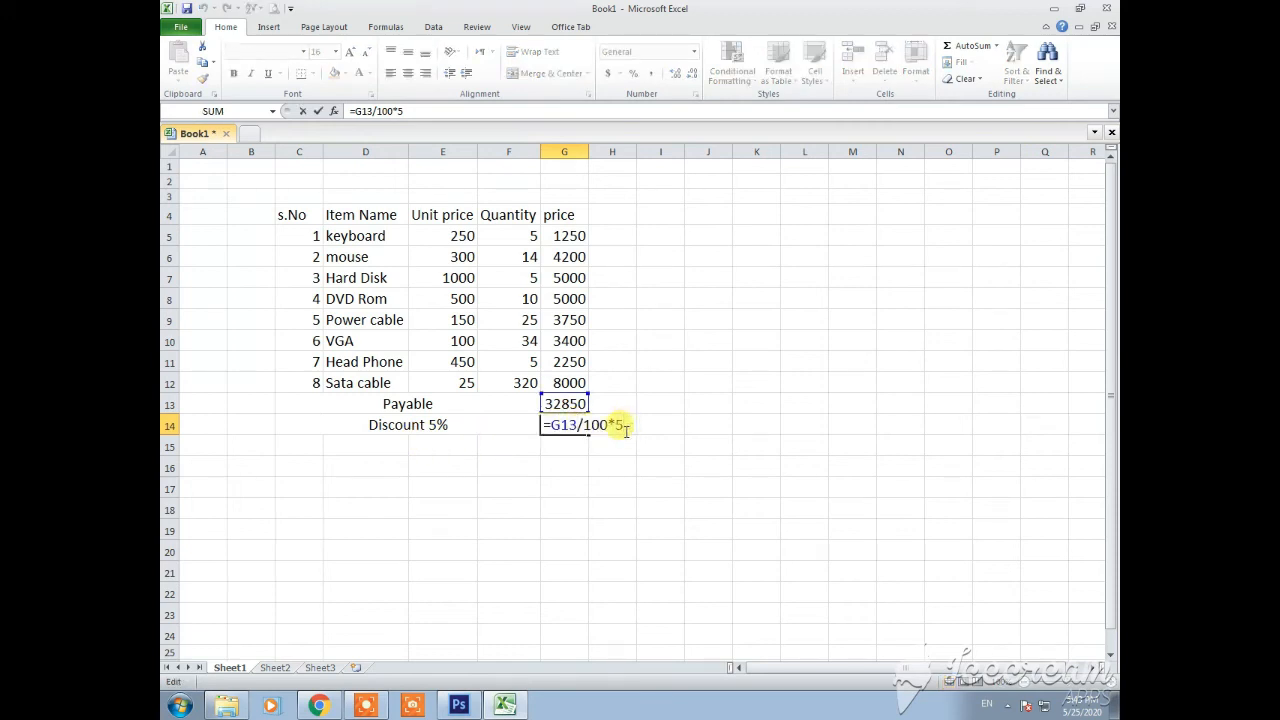
type("0")
key("Return")
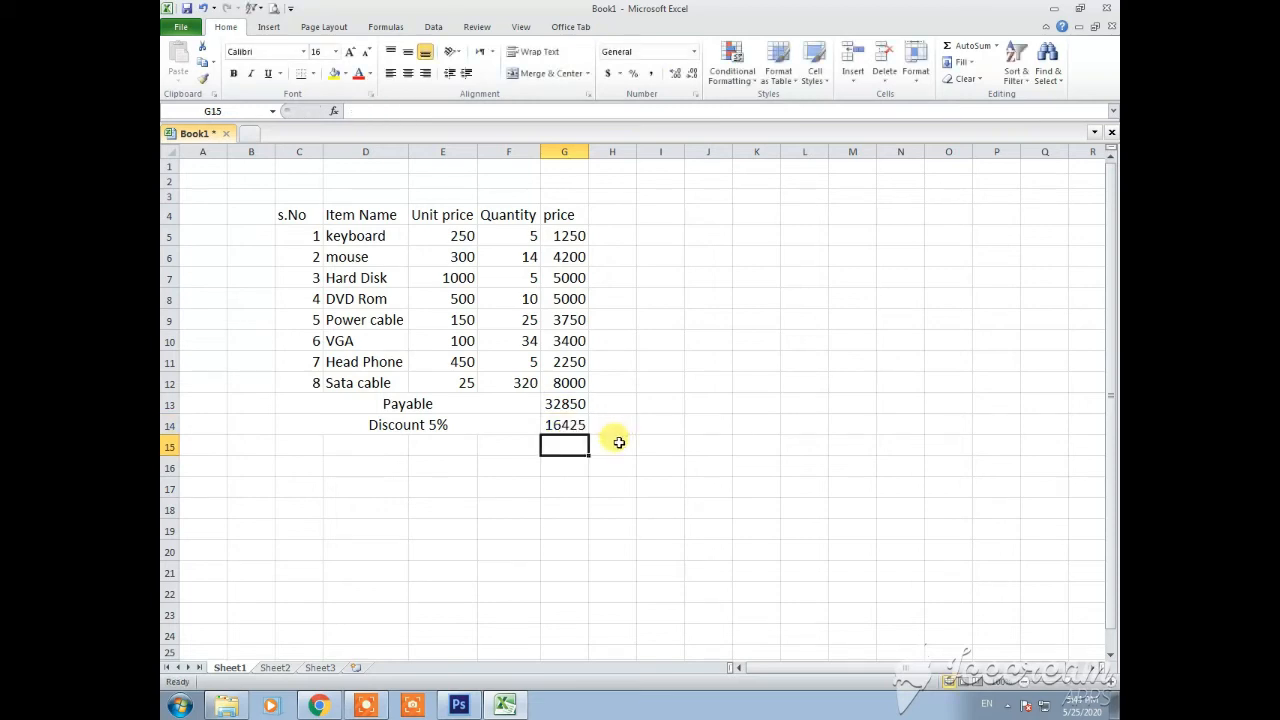
Step: Restore the discount formula in G14 to =G13/100*5
left_click(556, 424)
double_click(583, 425)
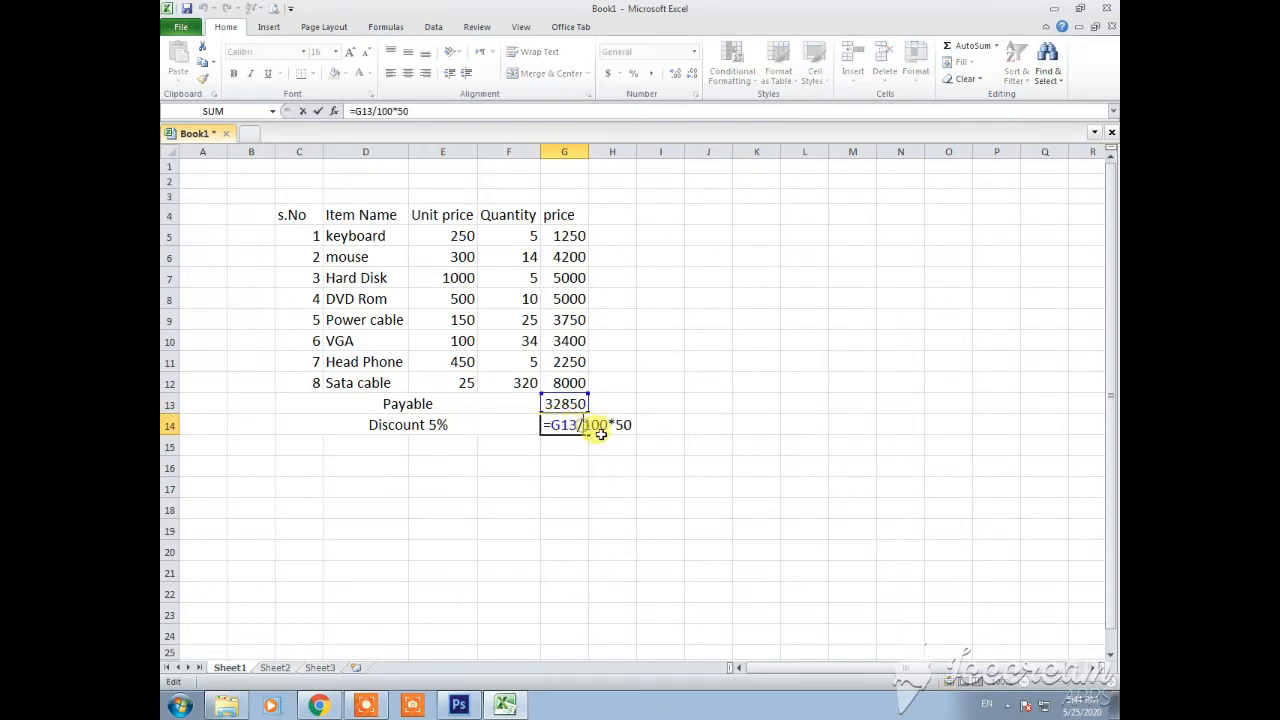
key("BackSpace")
key("Return")
left_click(572, 428)
left_click(572, 449)
left_click(569, 426)
left_click(569, 446)
left_click(568, 424)
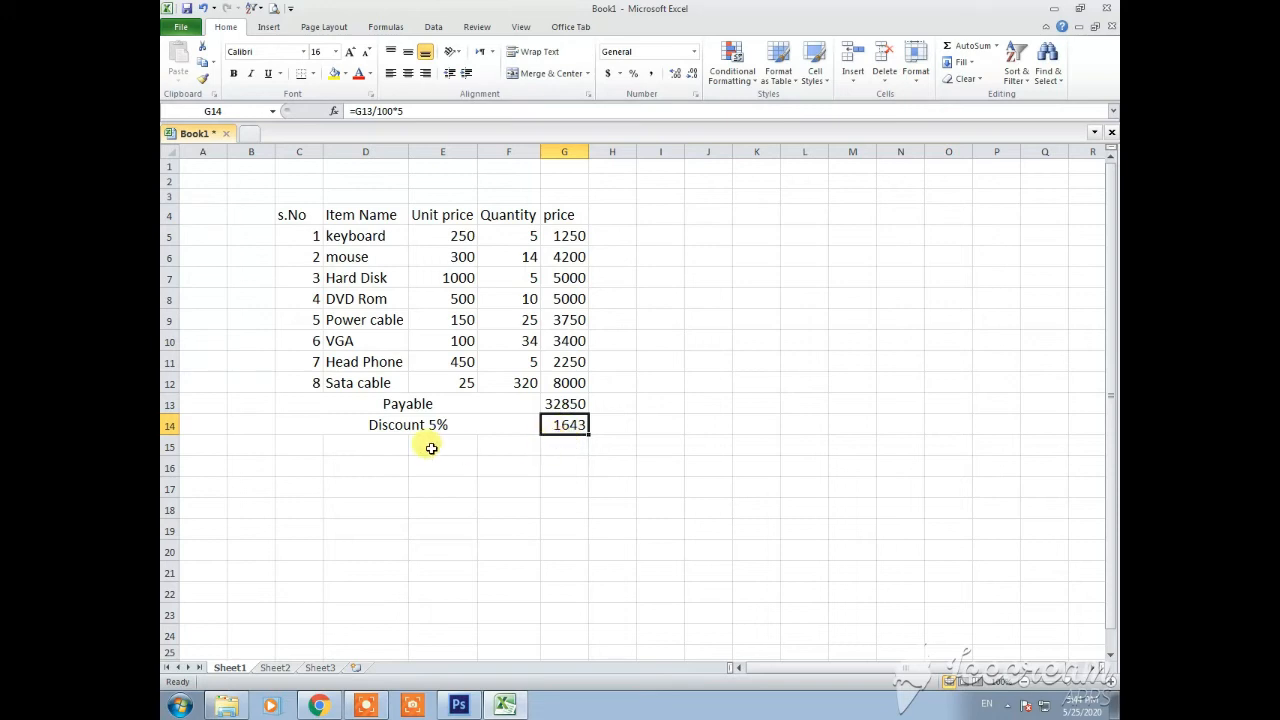
Step: Merge and center cells C15 to F15 and enter the label "Paid Amount"
left_click(388, 445)
left_click_drag(306, 443, 487, 450)
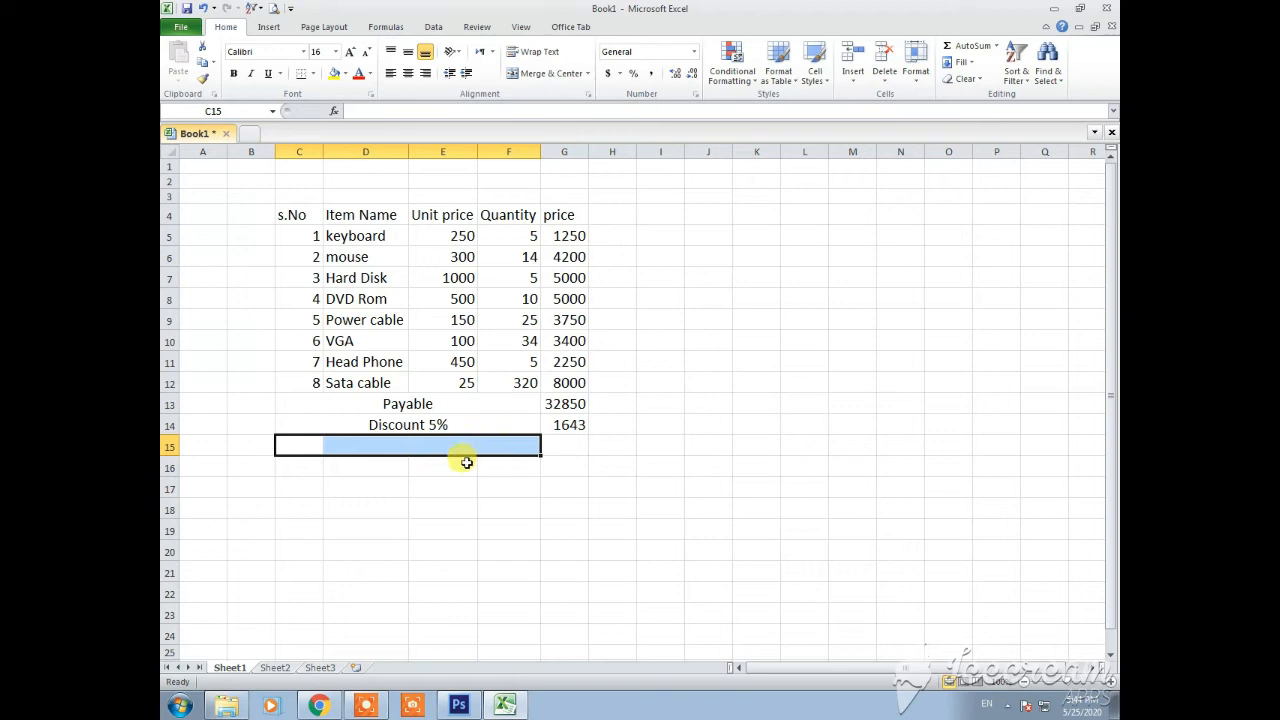
left_click(580, 76)
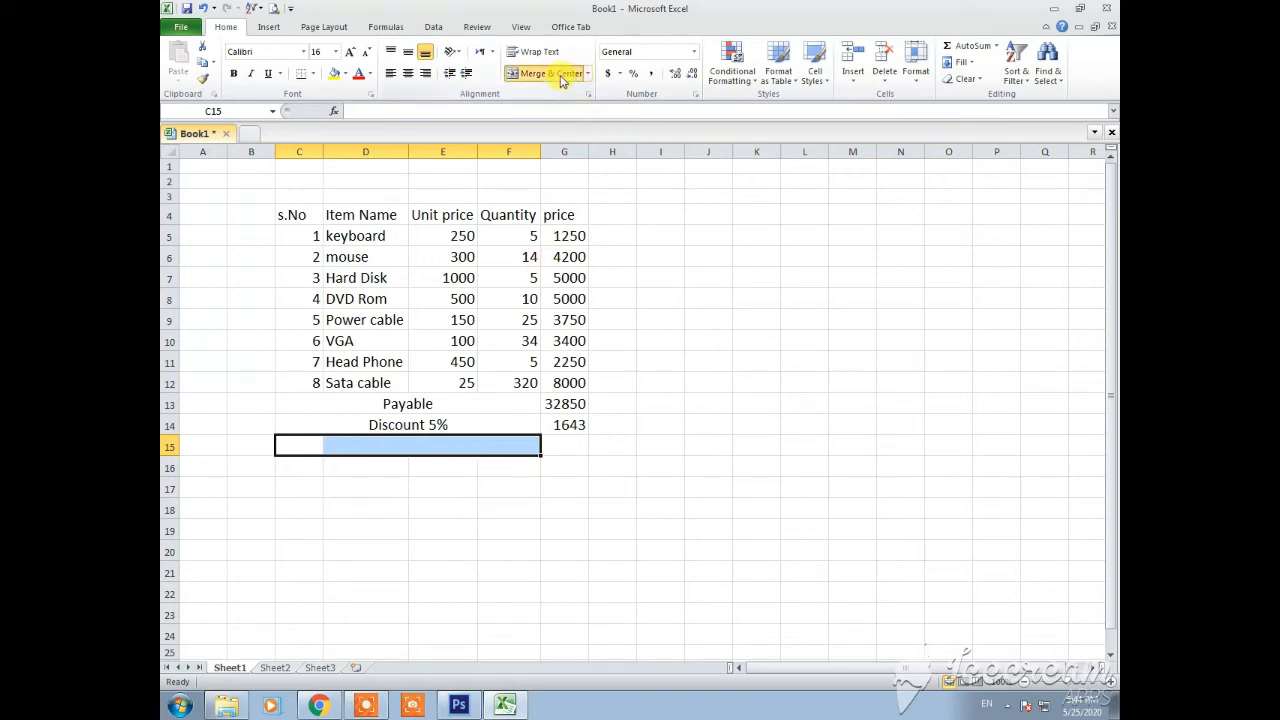
double_click(405, 440)
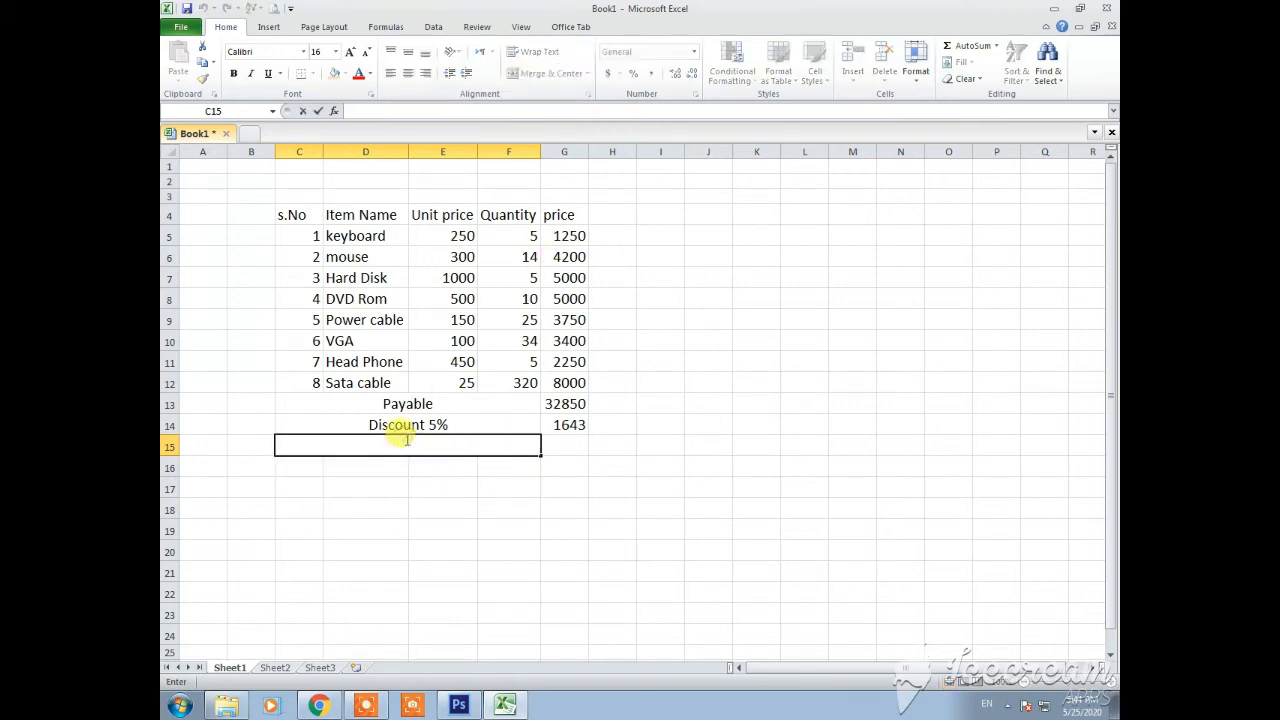
type("Paid")
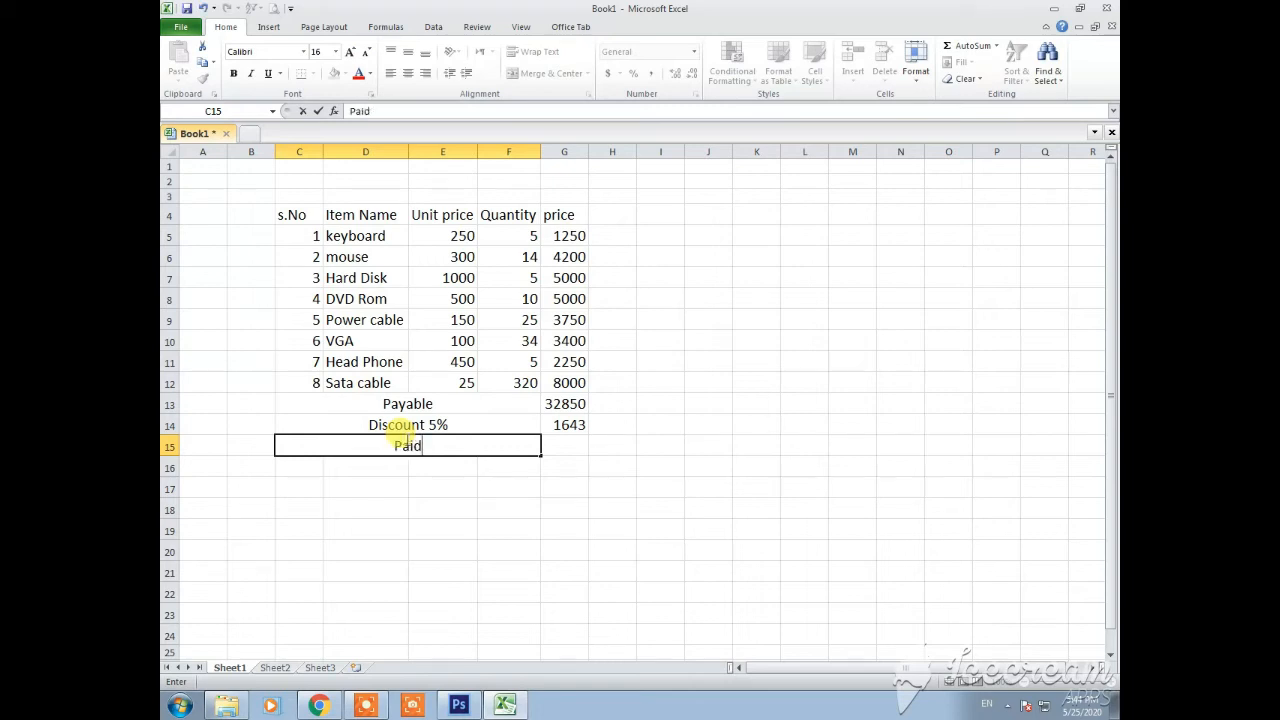
left_click(429, 466)
left_click(429, 449)
double_click(435, 447)
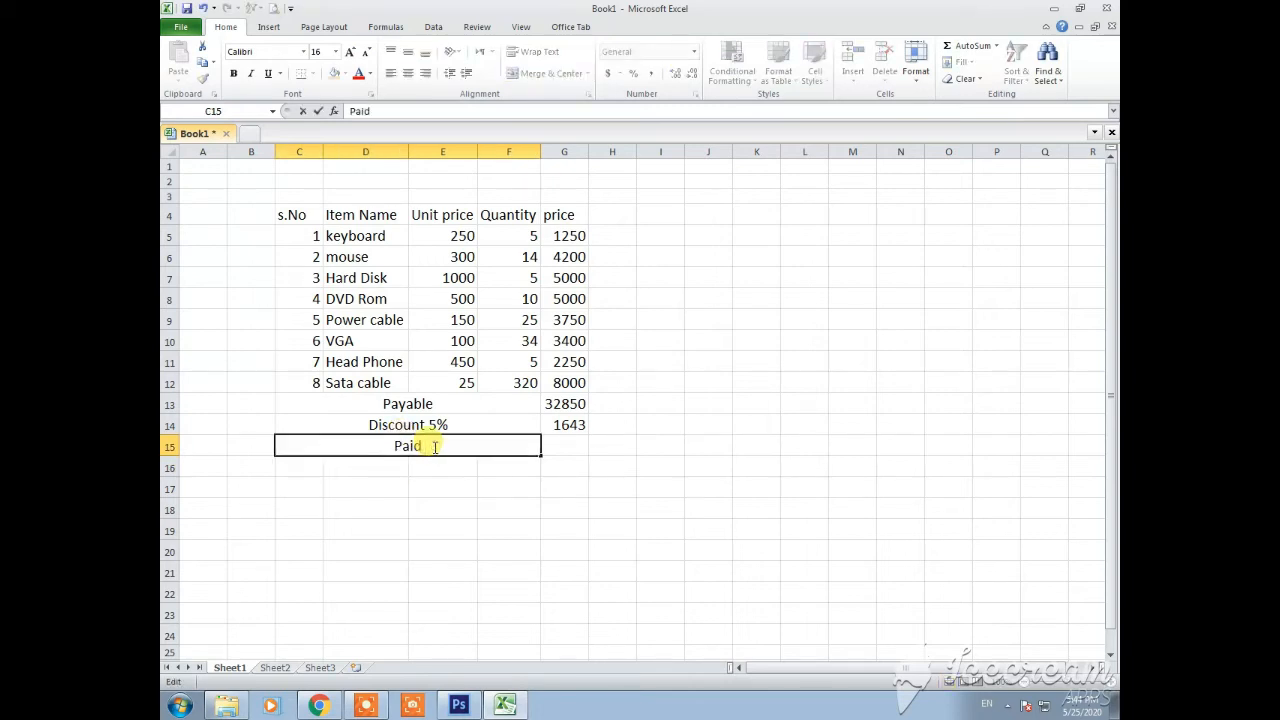
type("Amount")
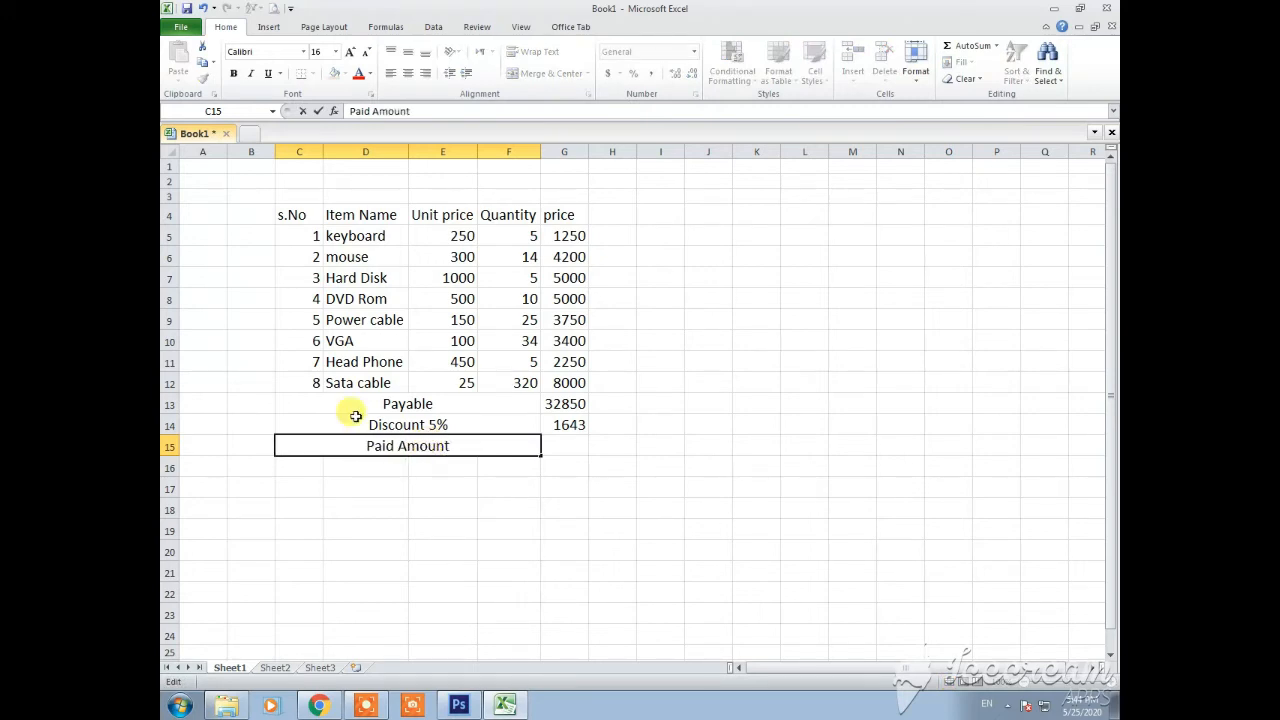
left_click(443, 466)
Step: Calculate the total less the discount in cell G15 with the formula =G13-G14
left_click(567, 449)
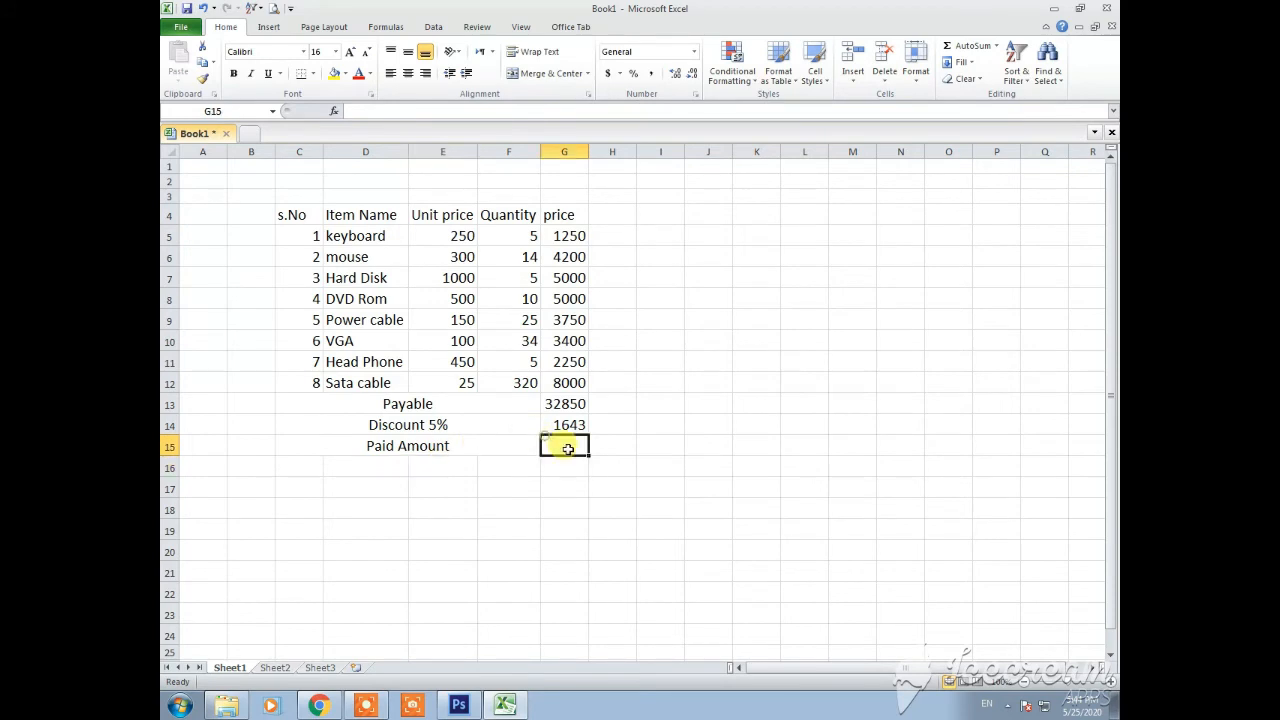
type("=")
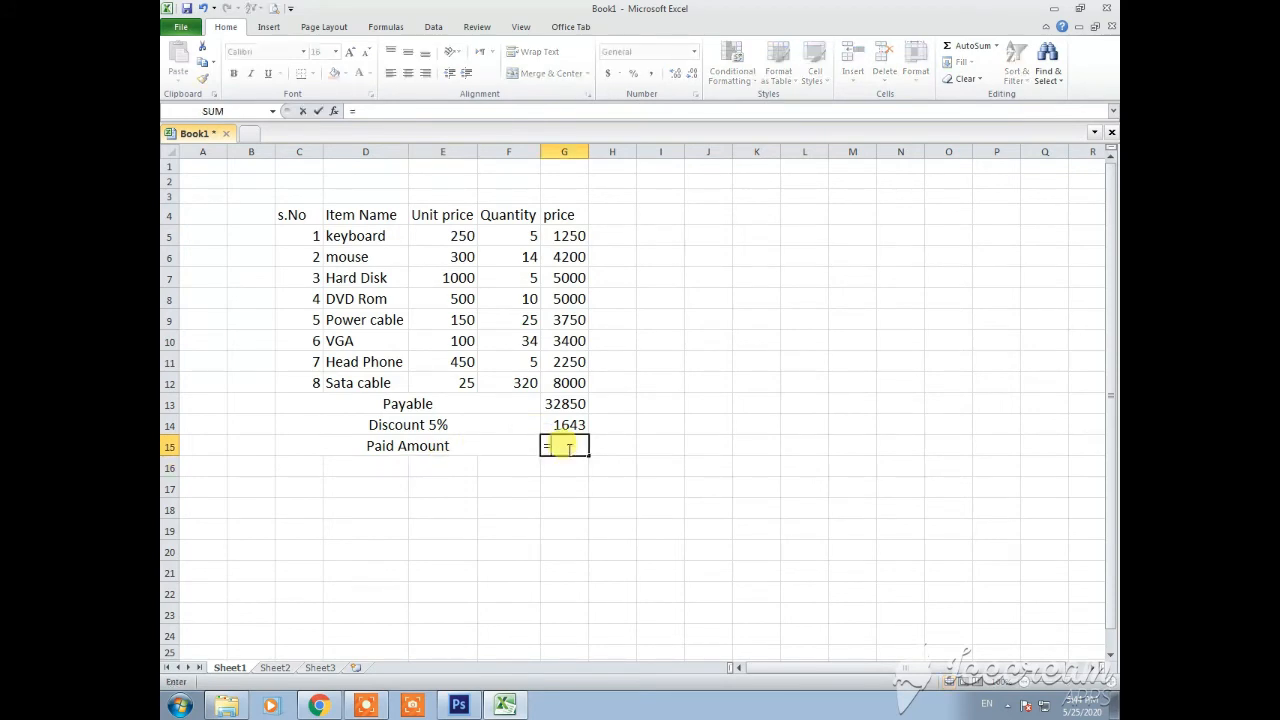
left_click(574, 406)
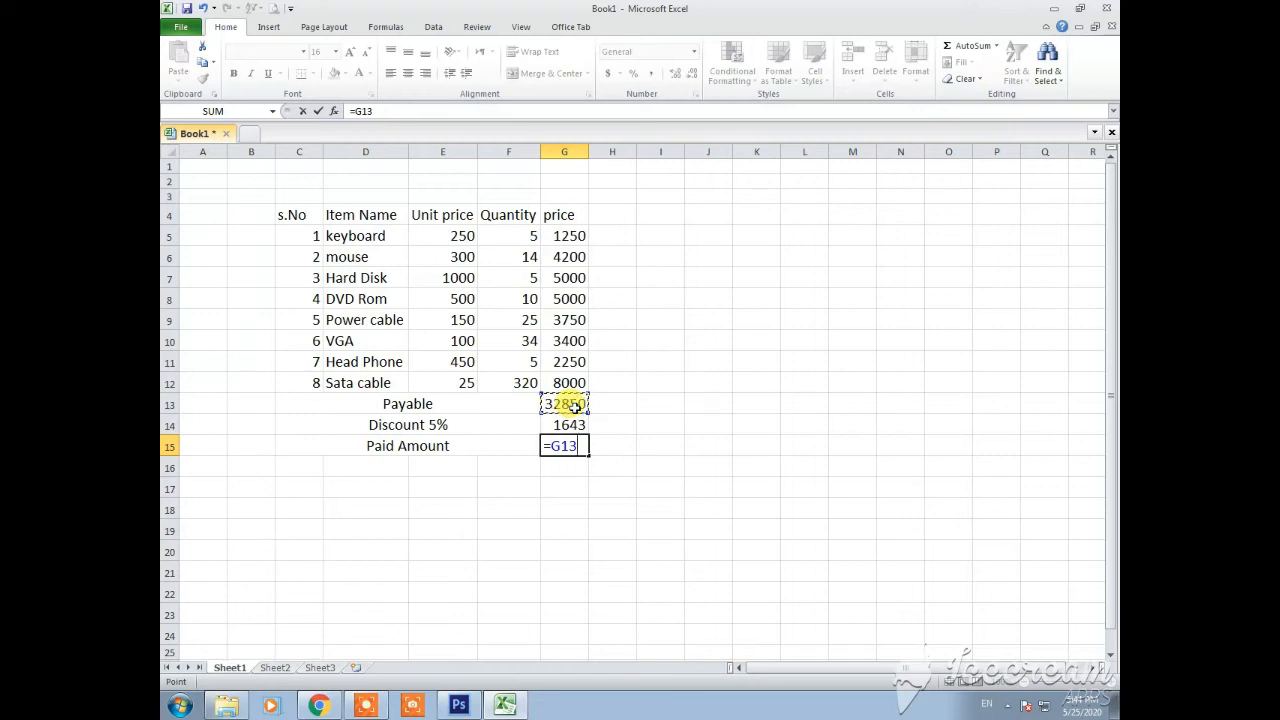
type("-")
left_click(580, 424)
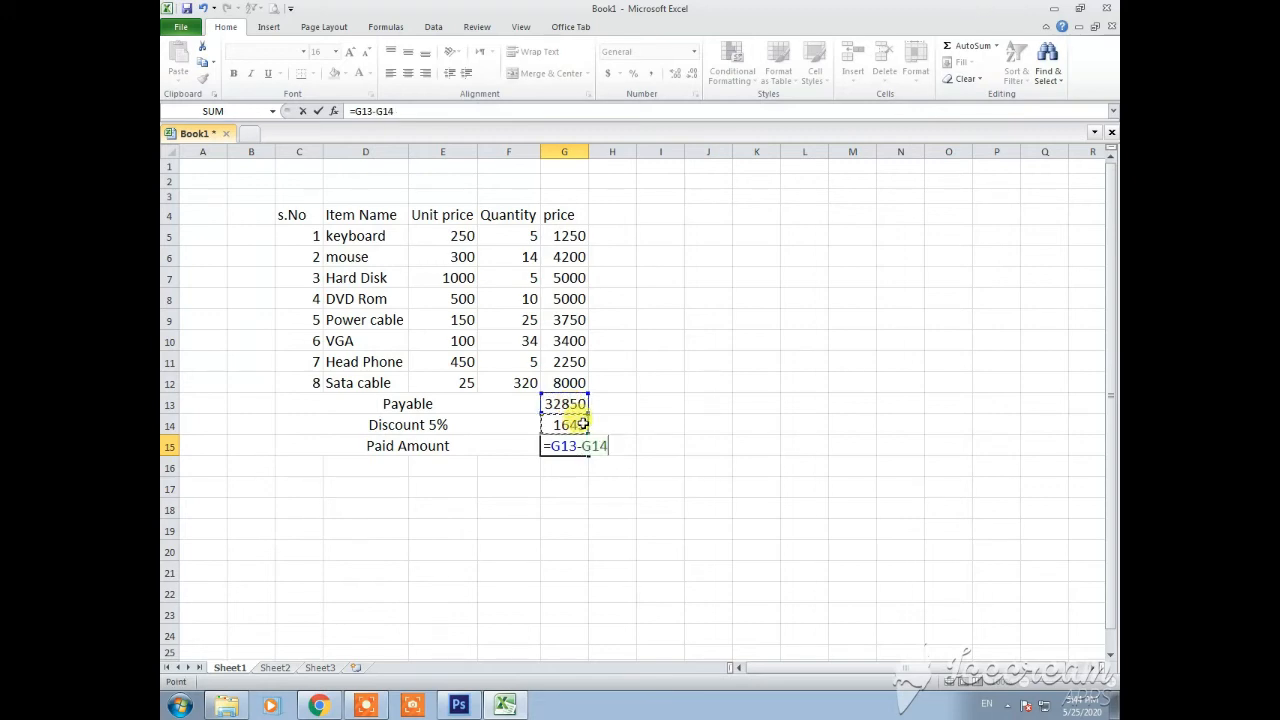
key("Return")
left_click(571, 446)
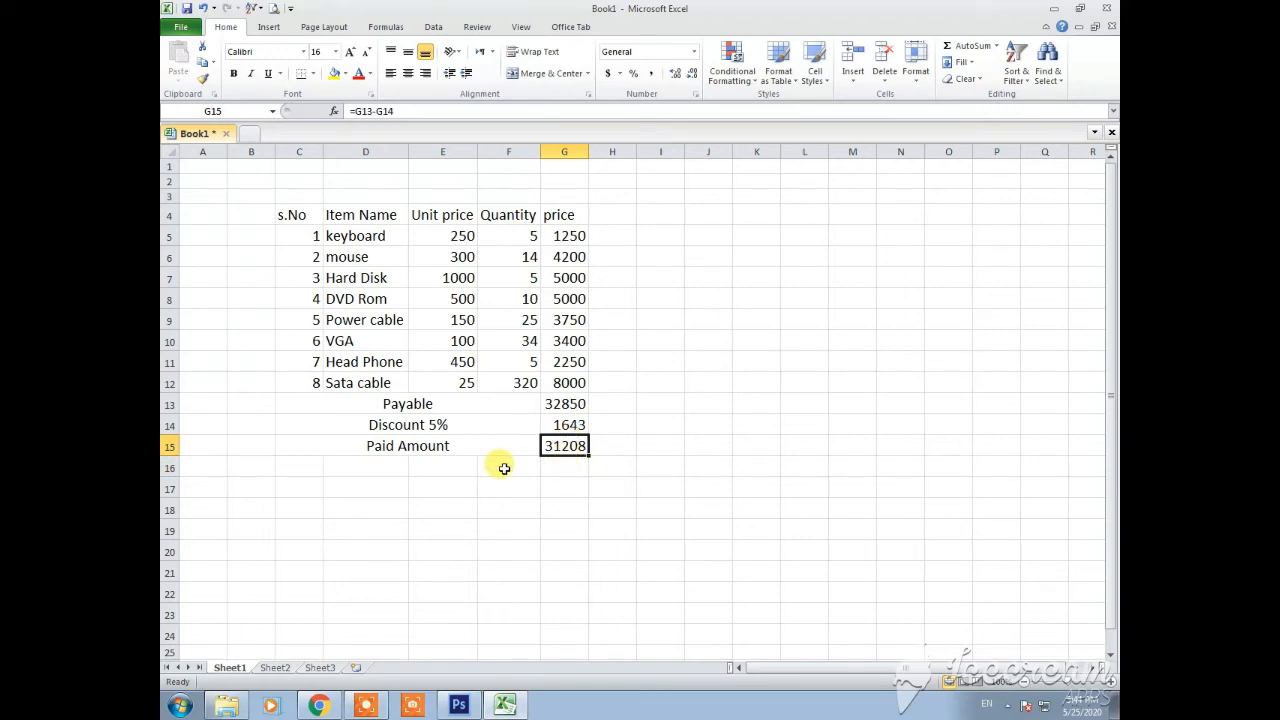
Step: Change the "Payable" label in merged cell C13 to "Total Amount"
left_click(562, 404)
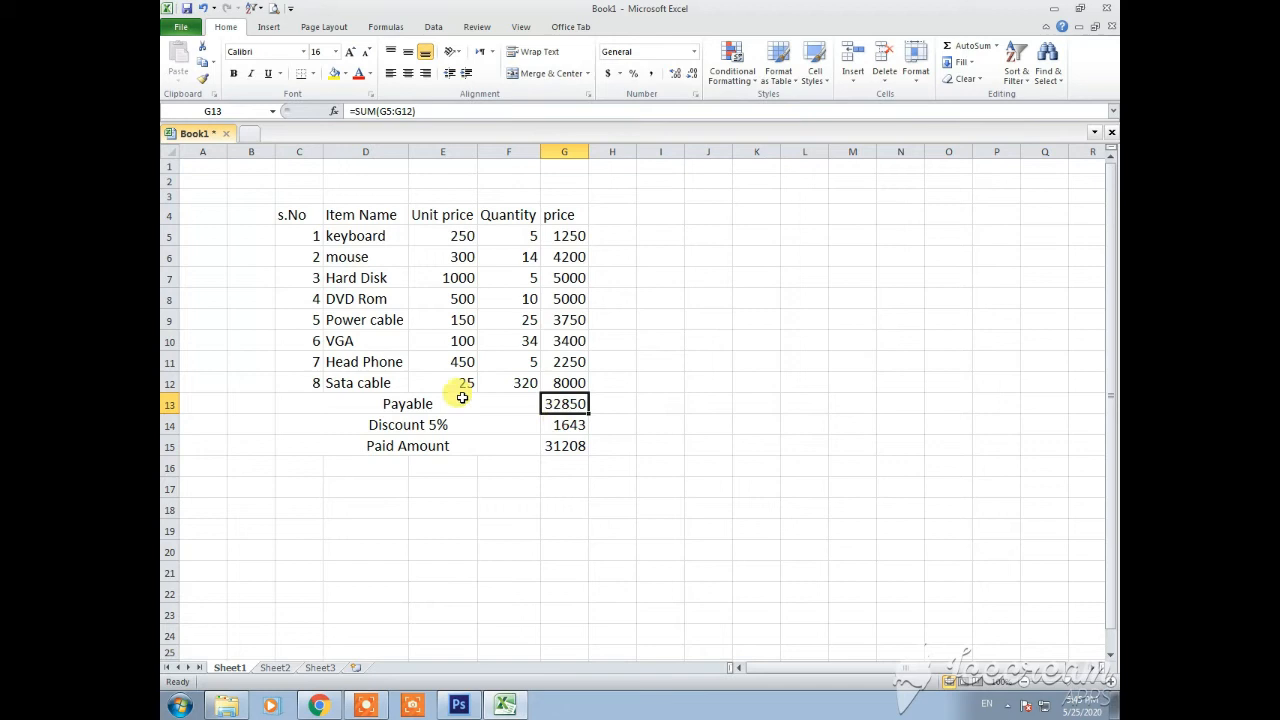
left_click(430, 402)
double_click(438, 402)
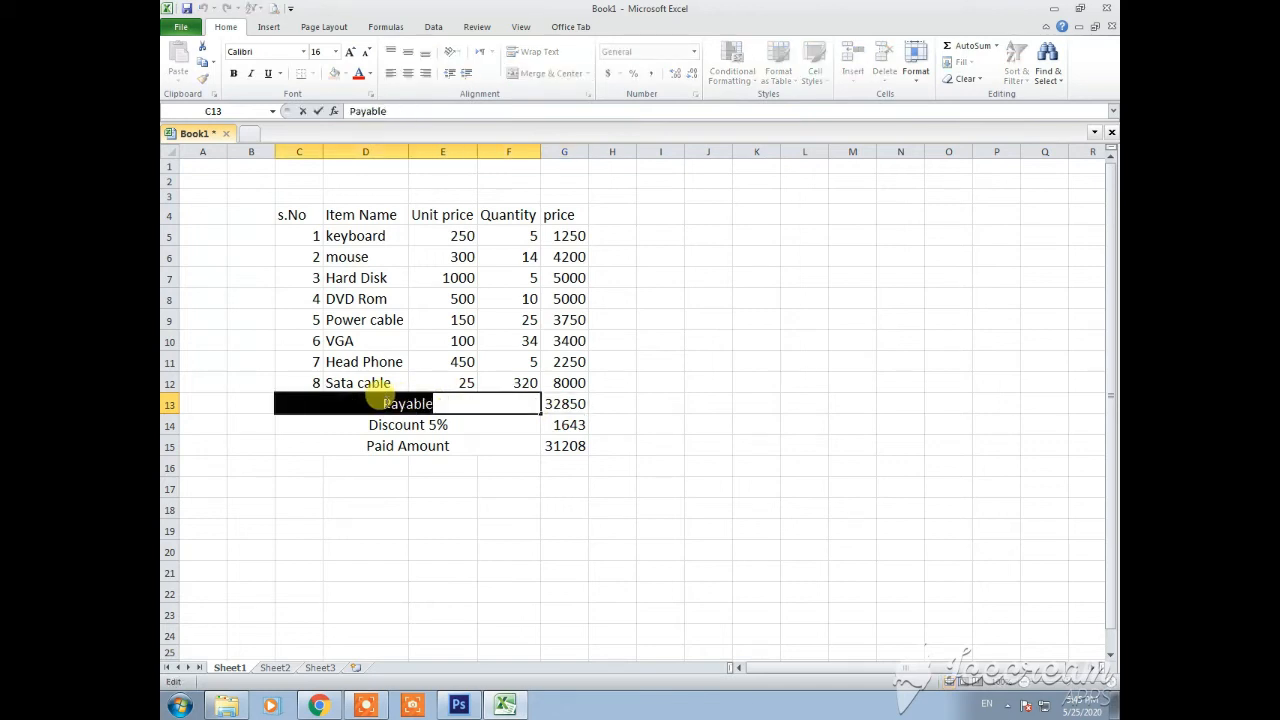
left_click_drag(382, 403, 441, 413)
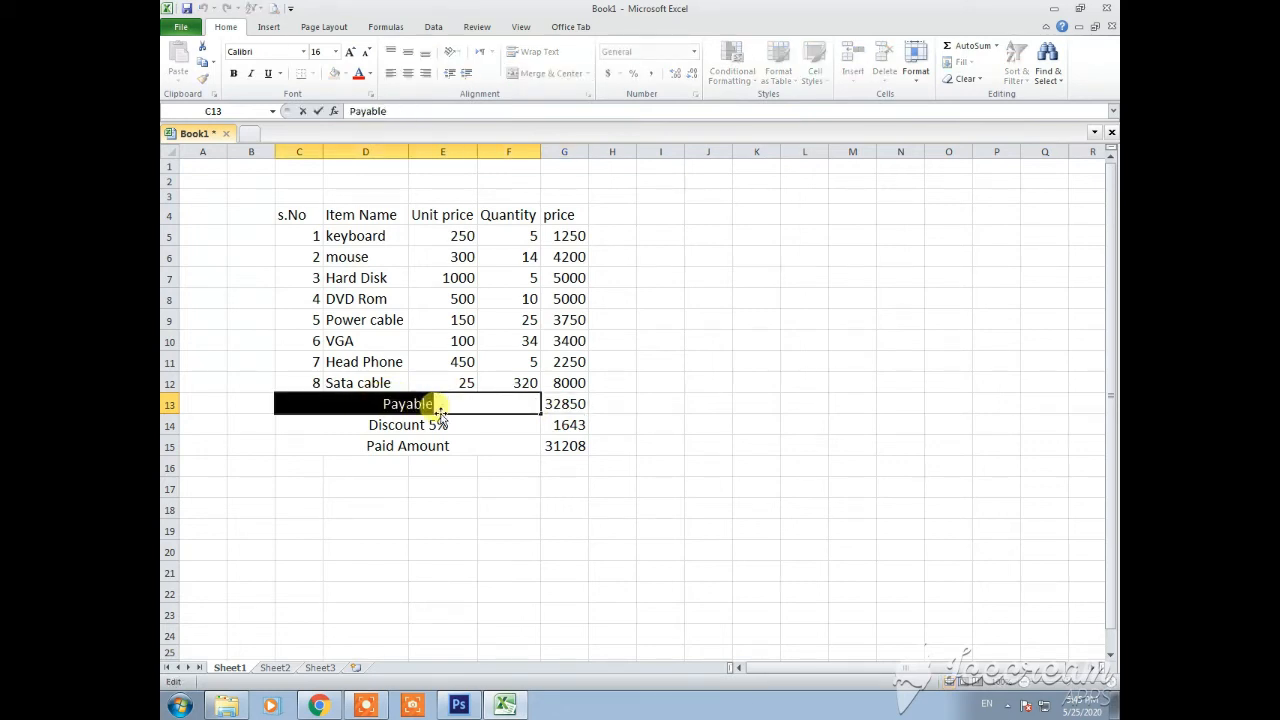
type("Total")
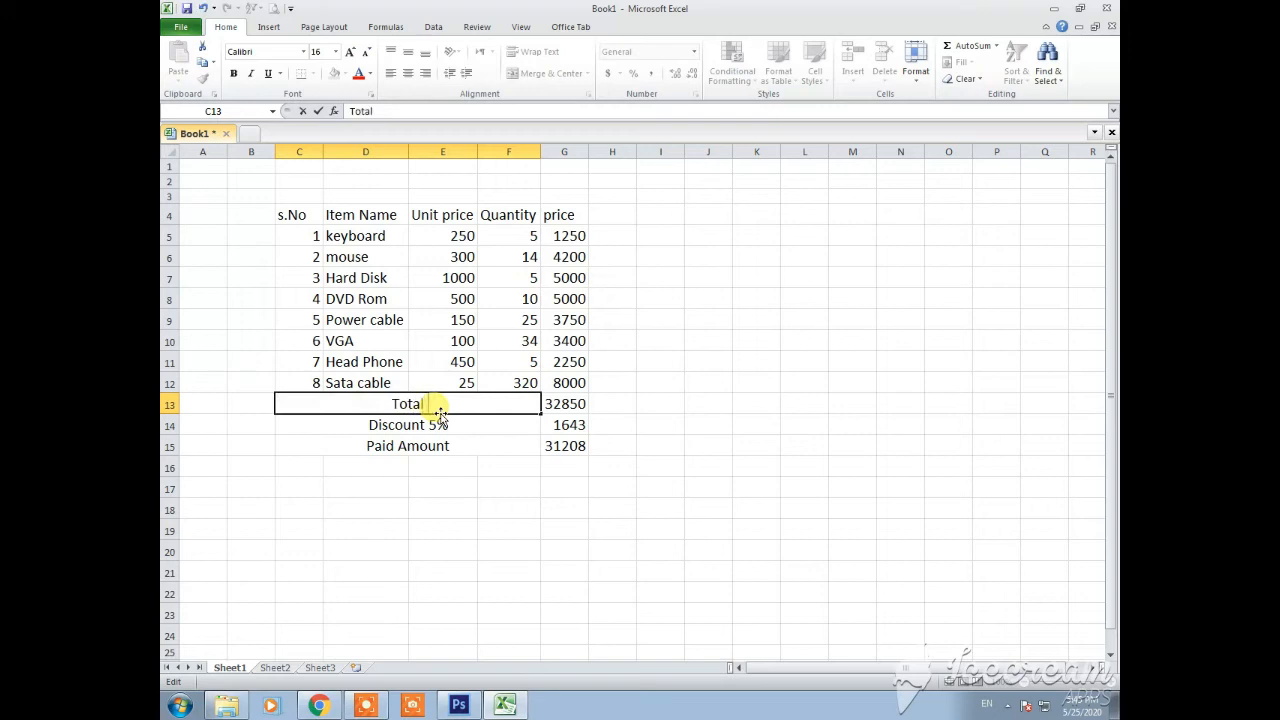
type(" Amount")
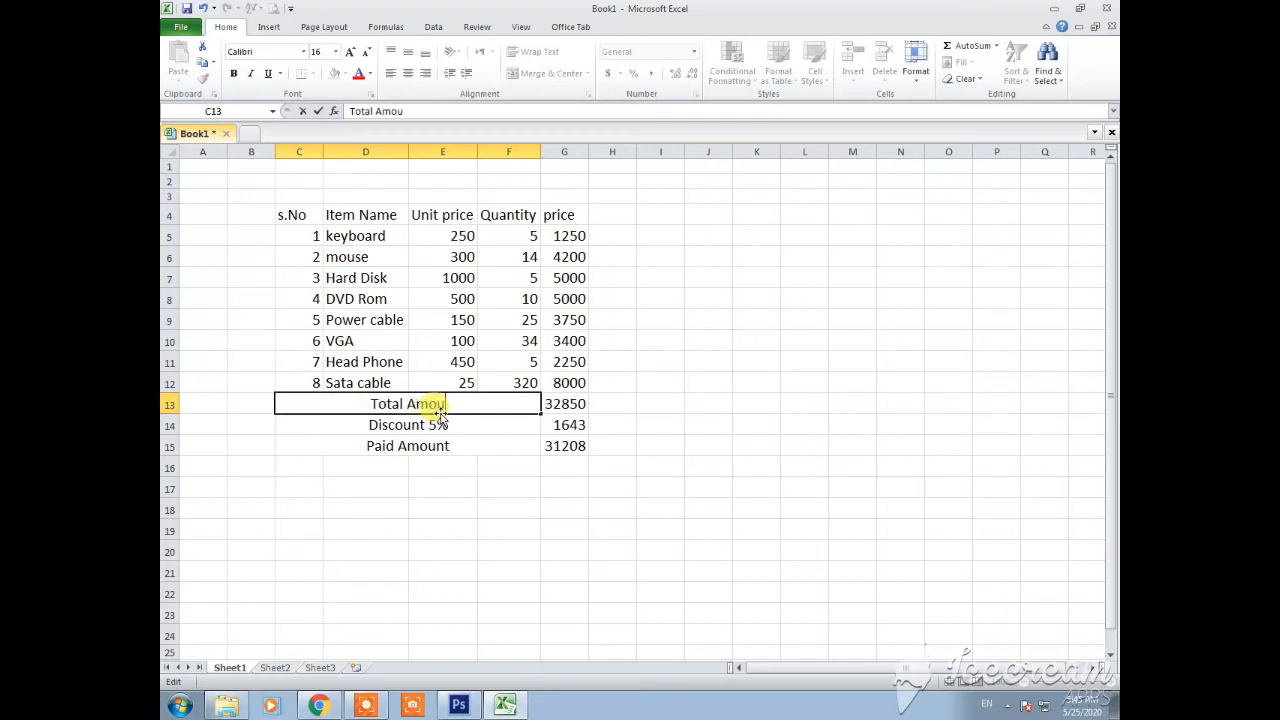
left_click(500, 424)
Step: Change the "Paid Amount" label in merged cell C15 to "Payable Amount"
double_click(464, 446)
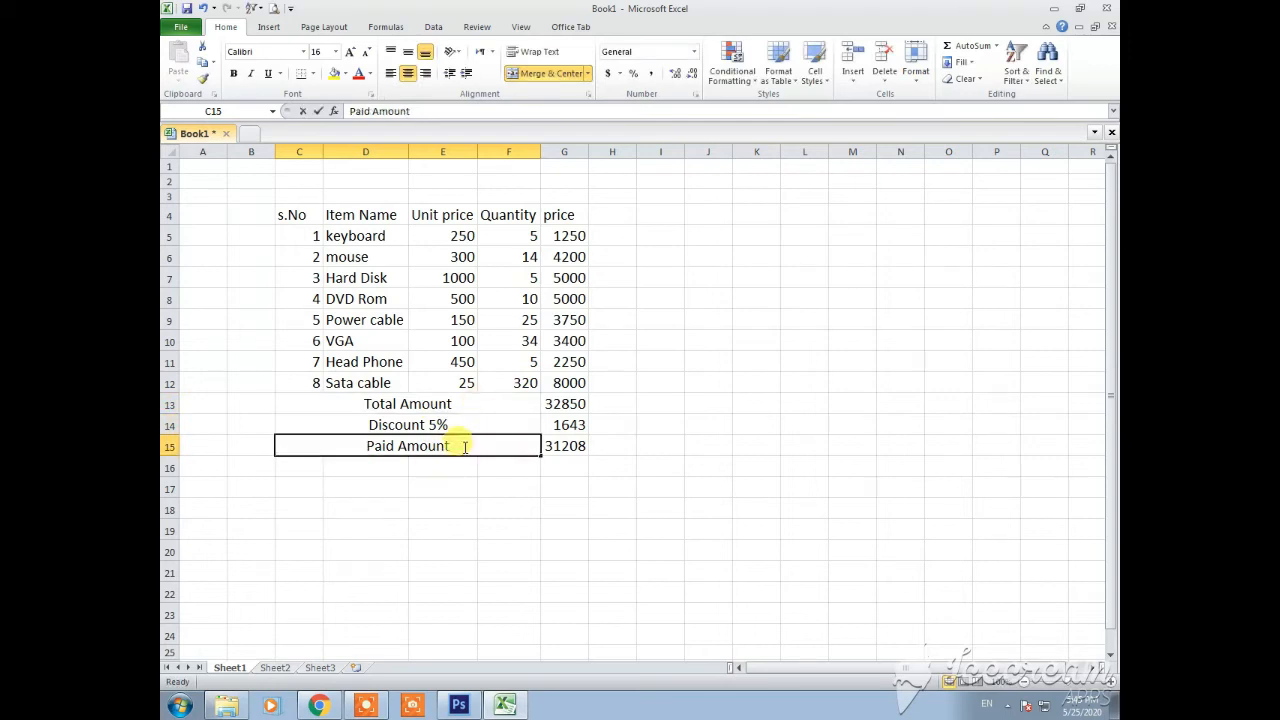
left_click_drag(464, 446, 362, 445)
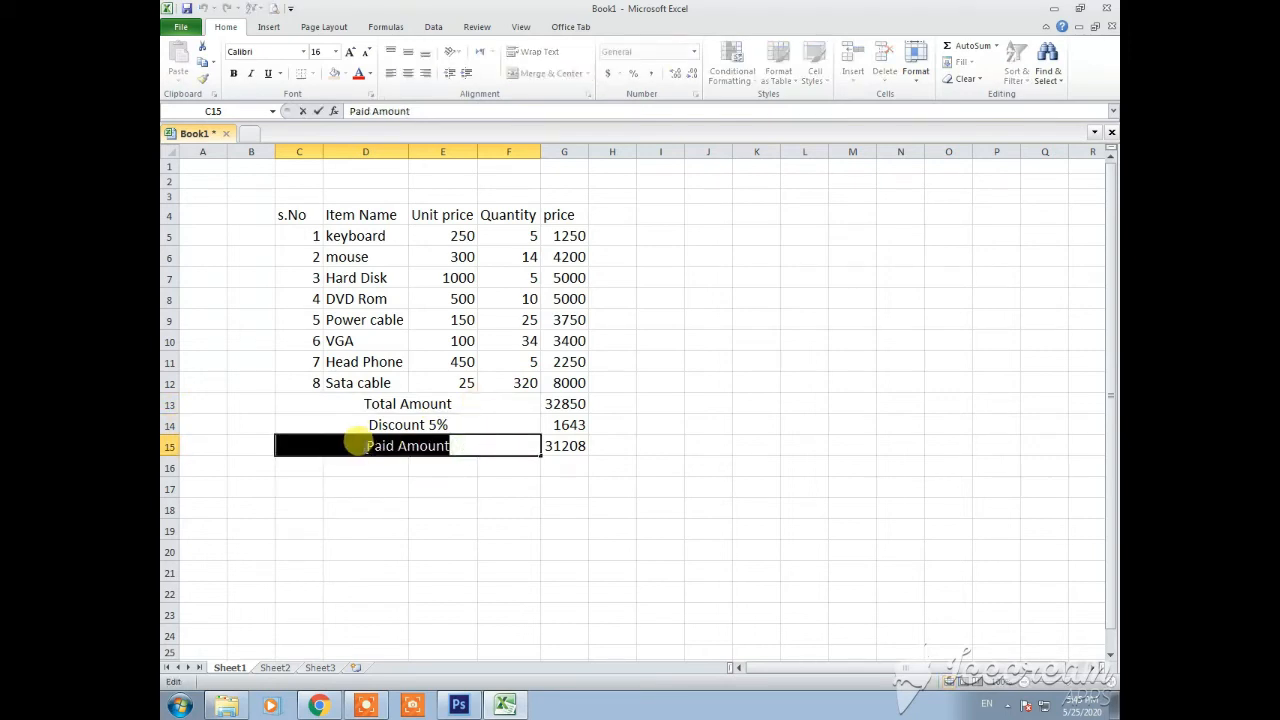
type("Payab")
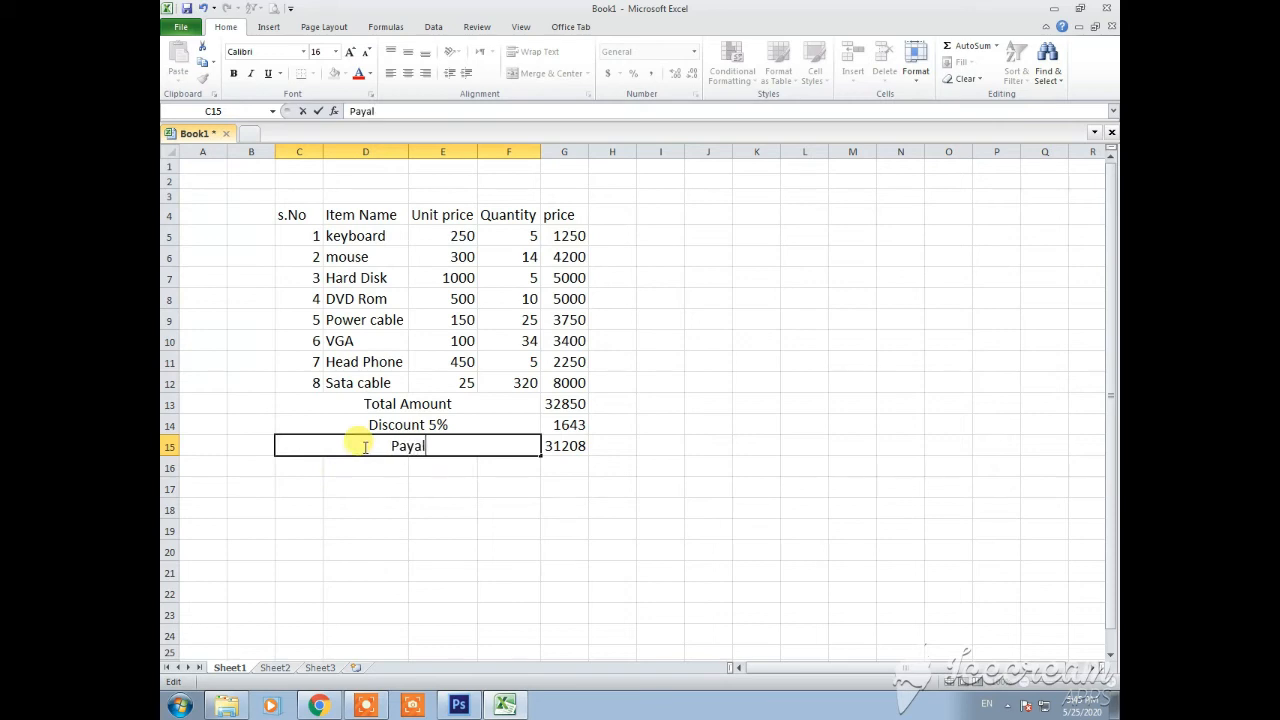
type("le Amount")
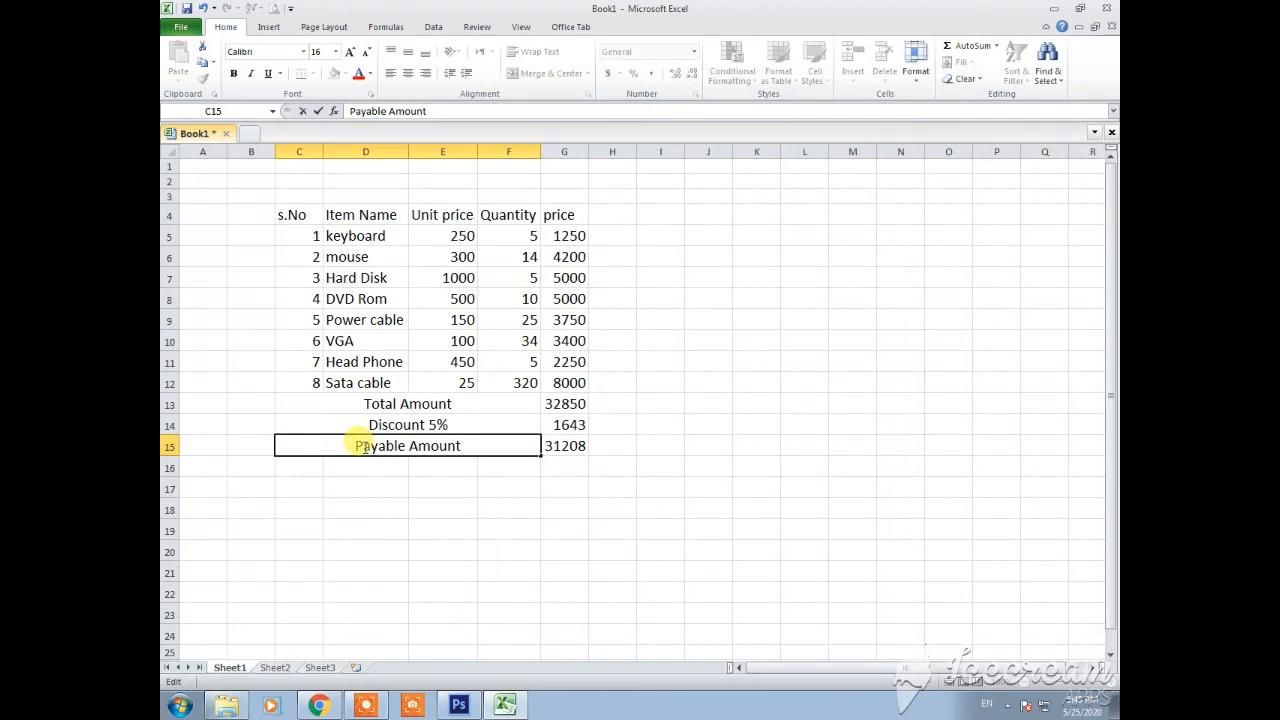
left_click(412, 466)
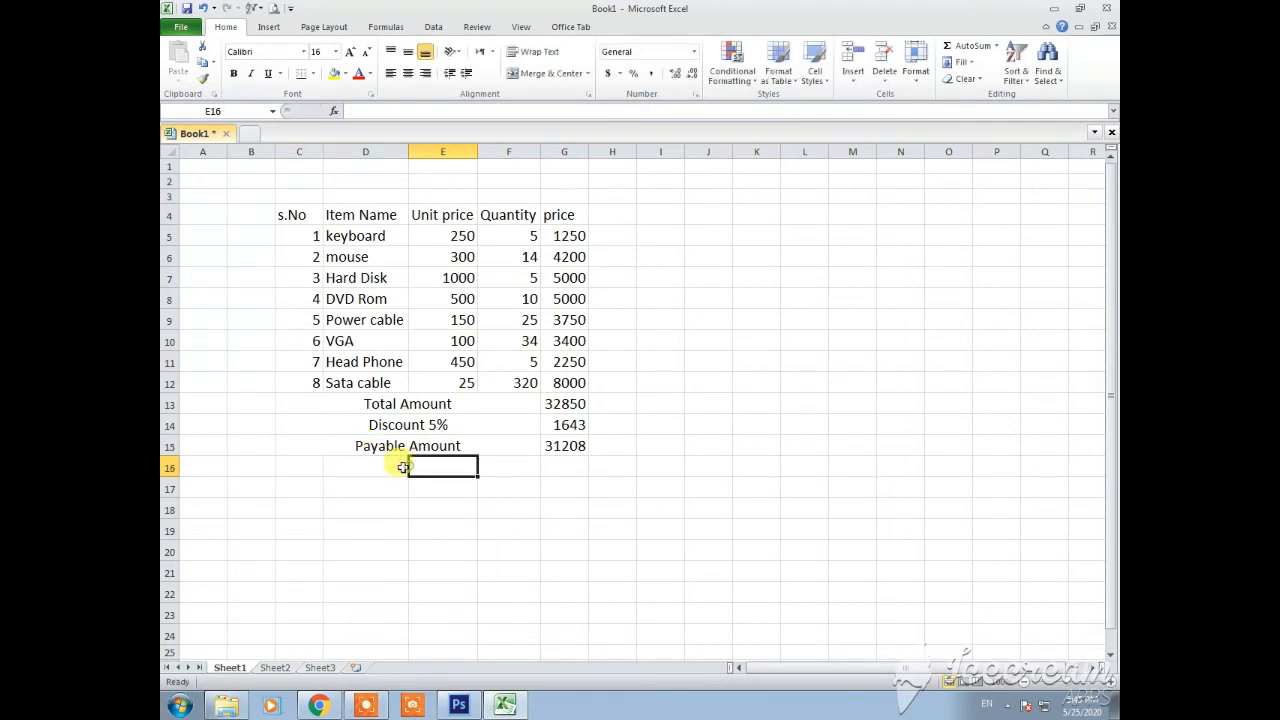
Step: Merge and center cells C16 to F16 and enter the label "Paid Amount"
left_click(312, 467)
left_click_drag(312, 467, 491, 471)
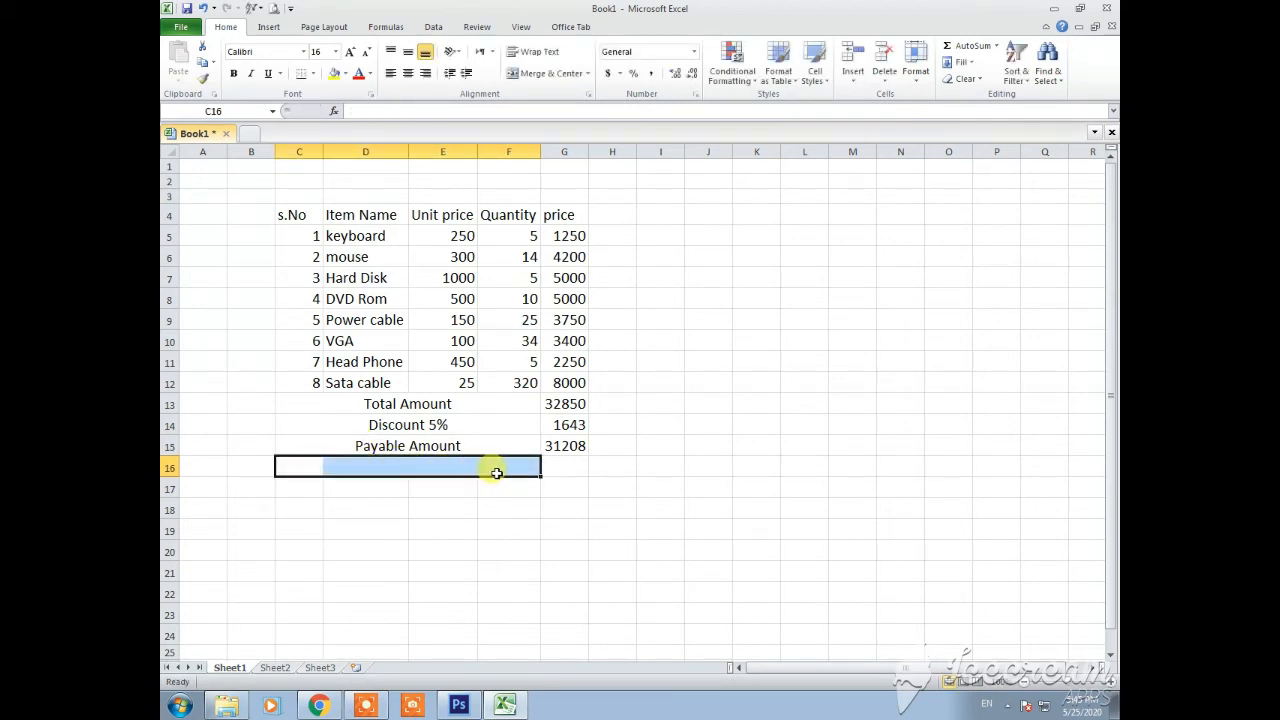
left_click(536, 76)
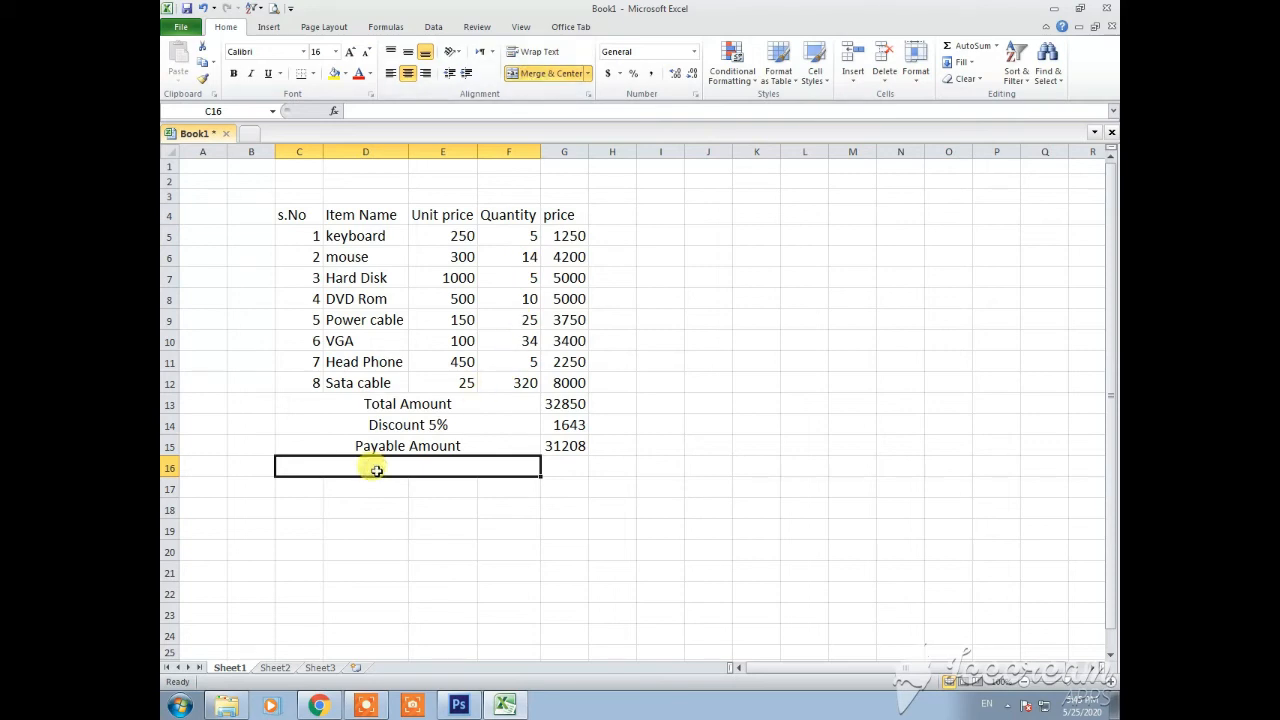
left_click(426, 445)
double_click(422, 466)
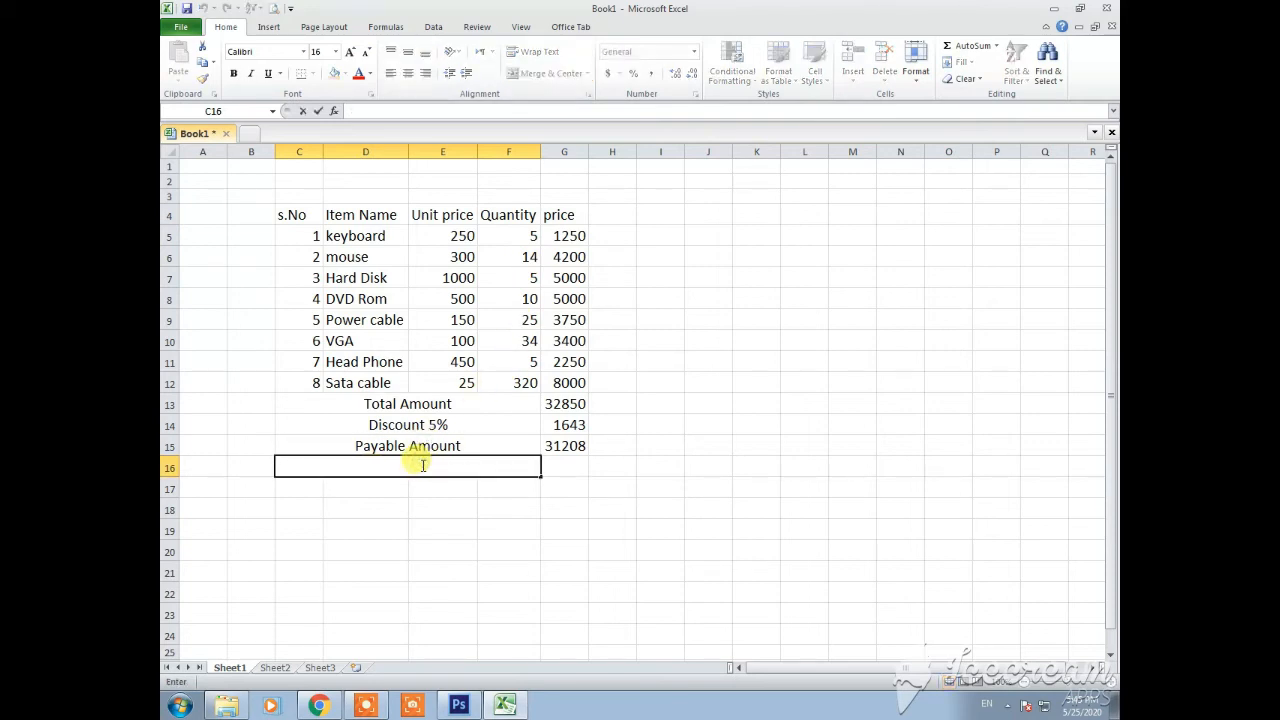
type("Paid Amou n")
key("BackSpace")
key("BackSpace")
type("nt")
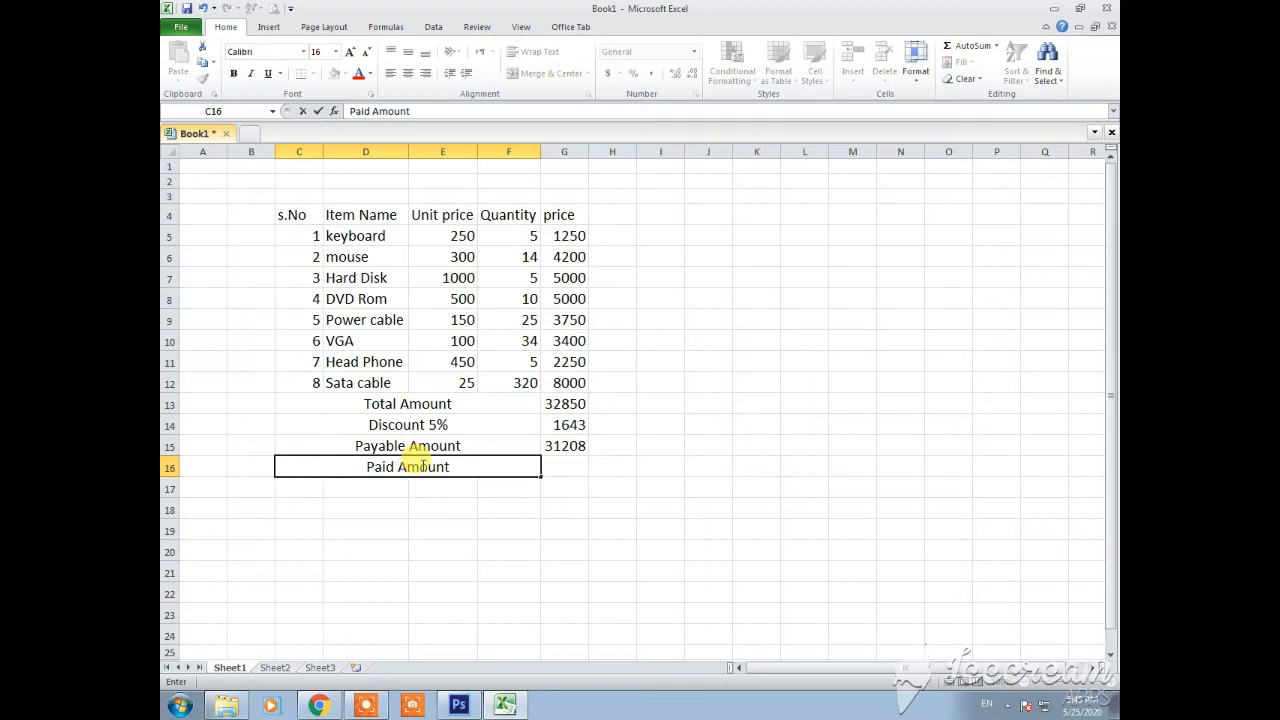
Step: Enter 30000 as the paid amount in cell G16
left_click(548, 467)
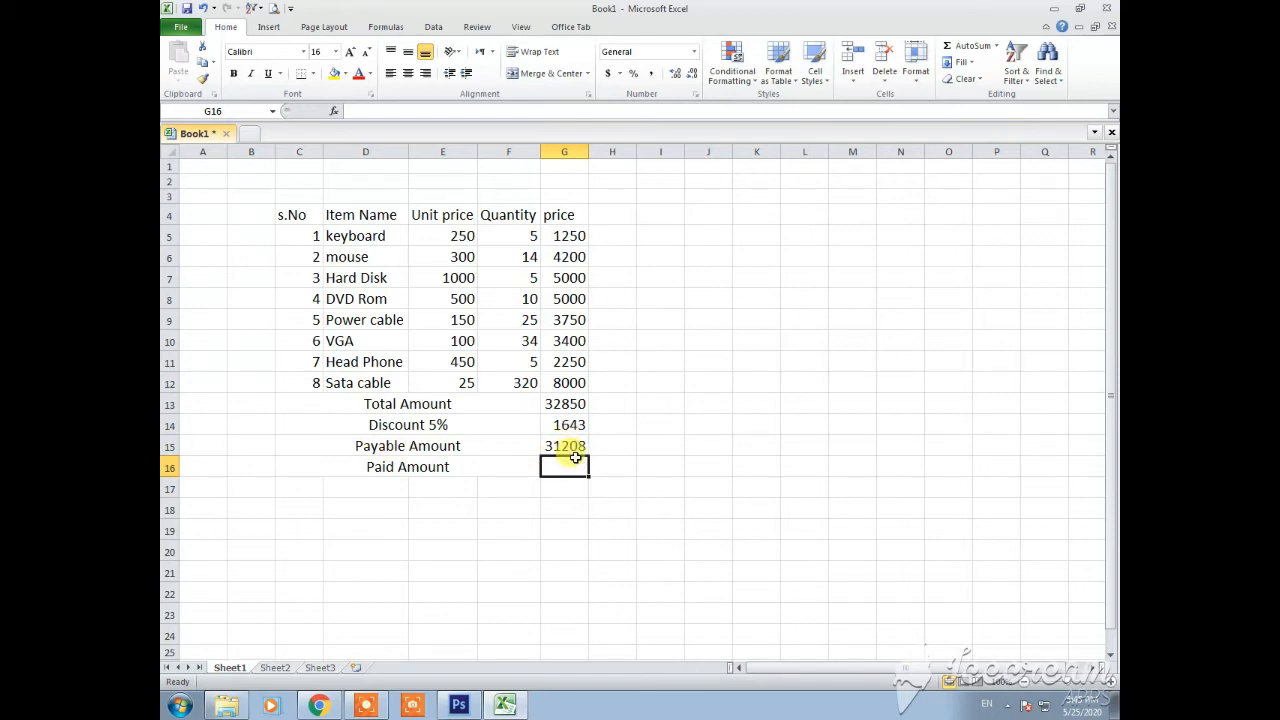
type("30000")
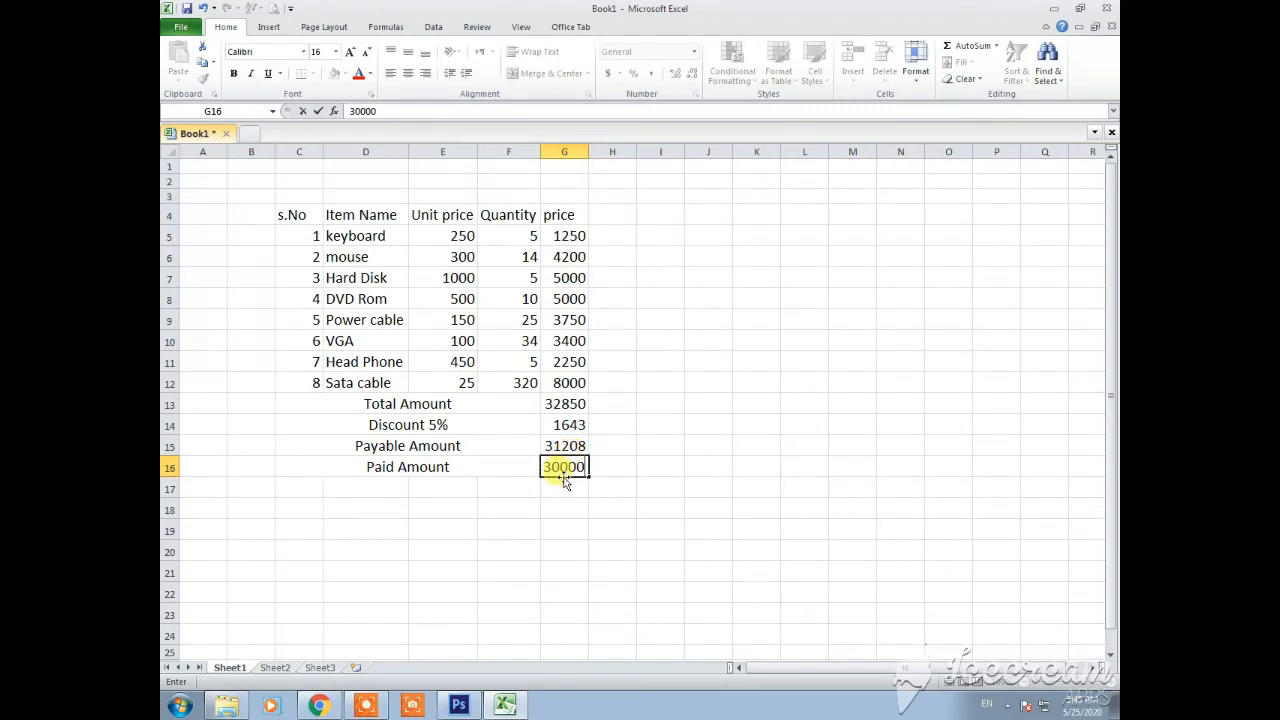
left_click(366, 487)
Step: Merge and center cells C17 to F17 and enter the label "Balance"
left_click_drag(304, 486, 503, 486)
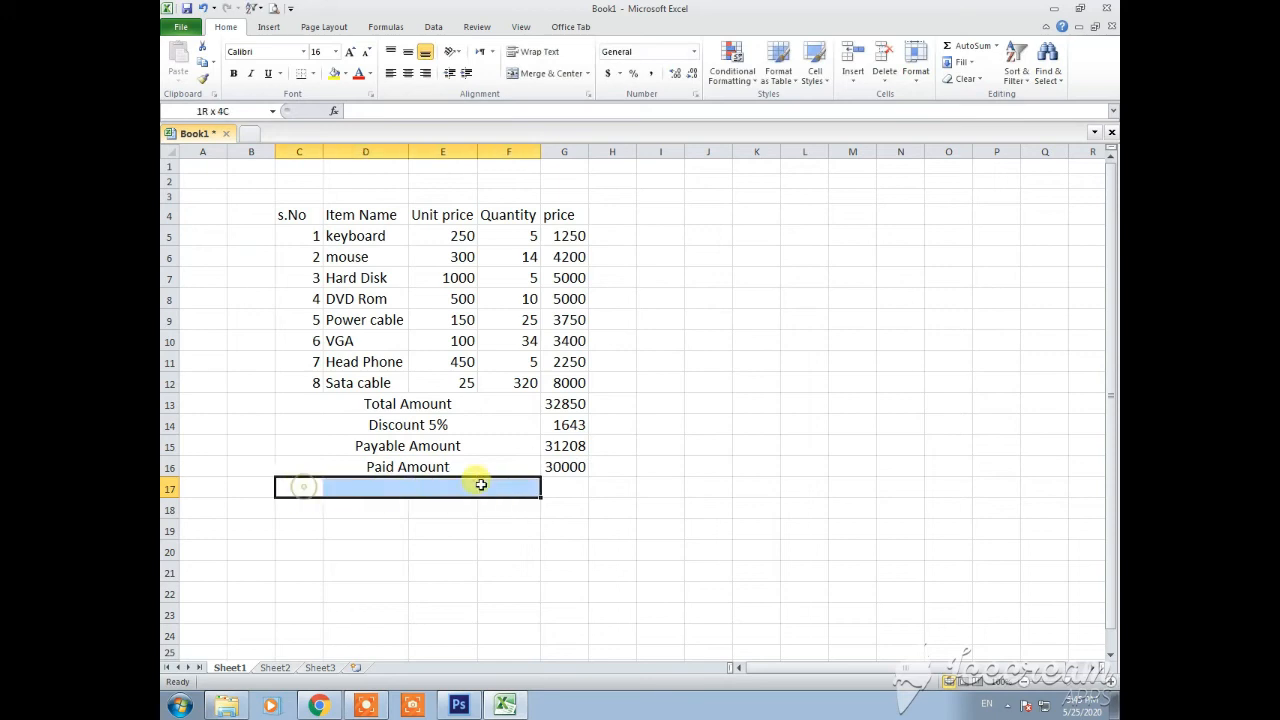
left_click(540, 73)
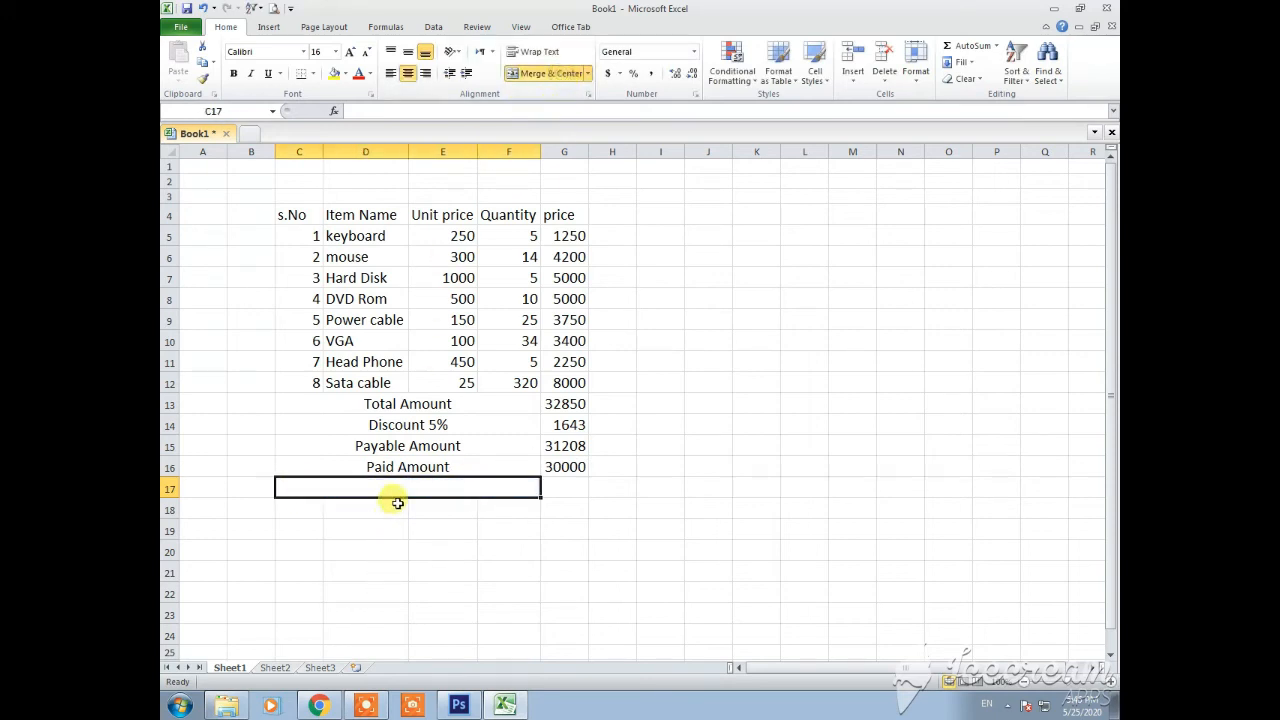
double_click(398, 491)
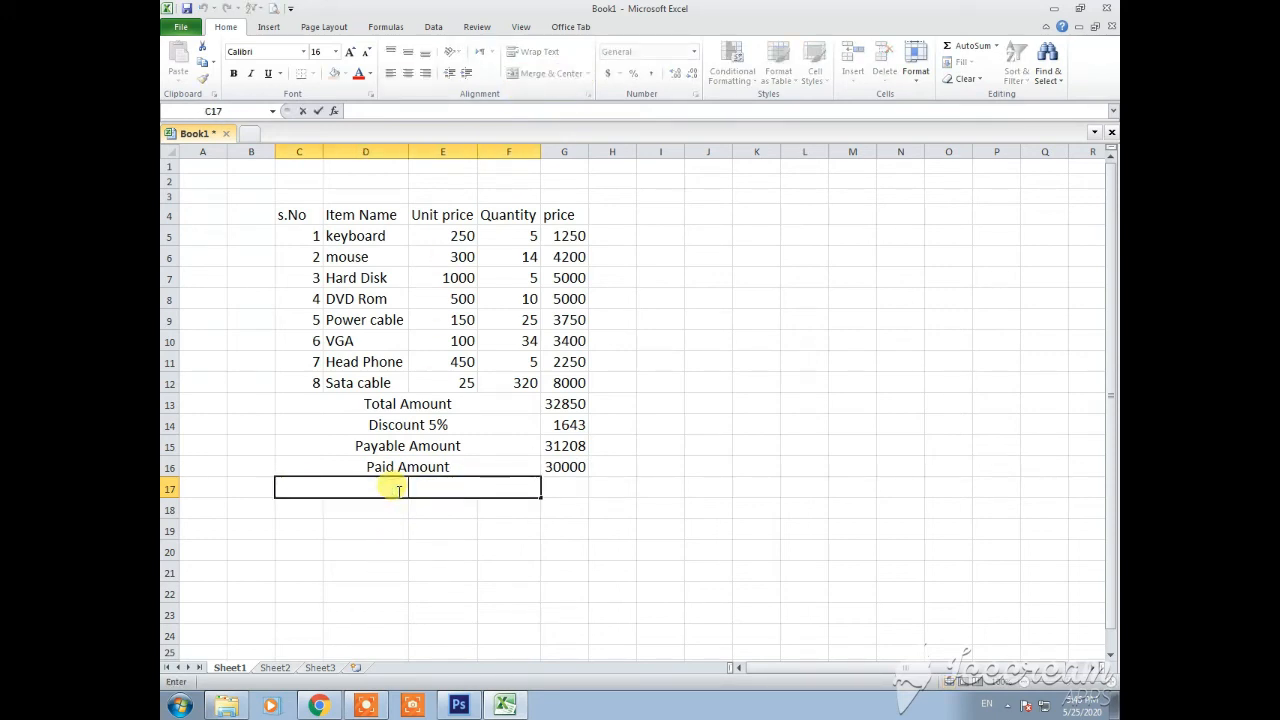
type("Balance")
key("Tab")
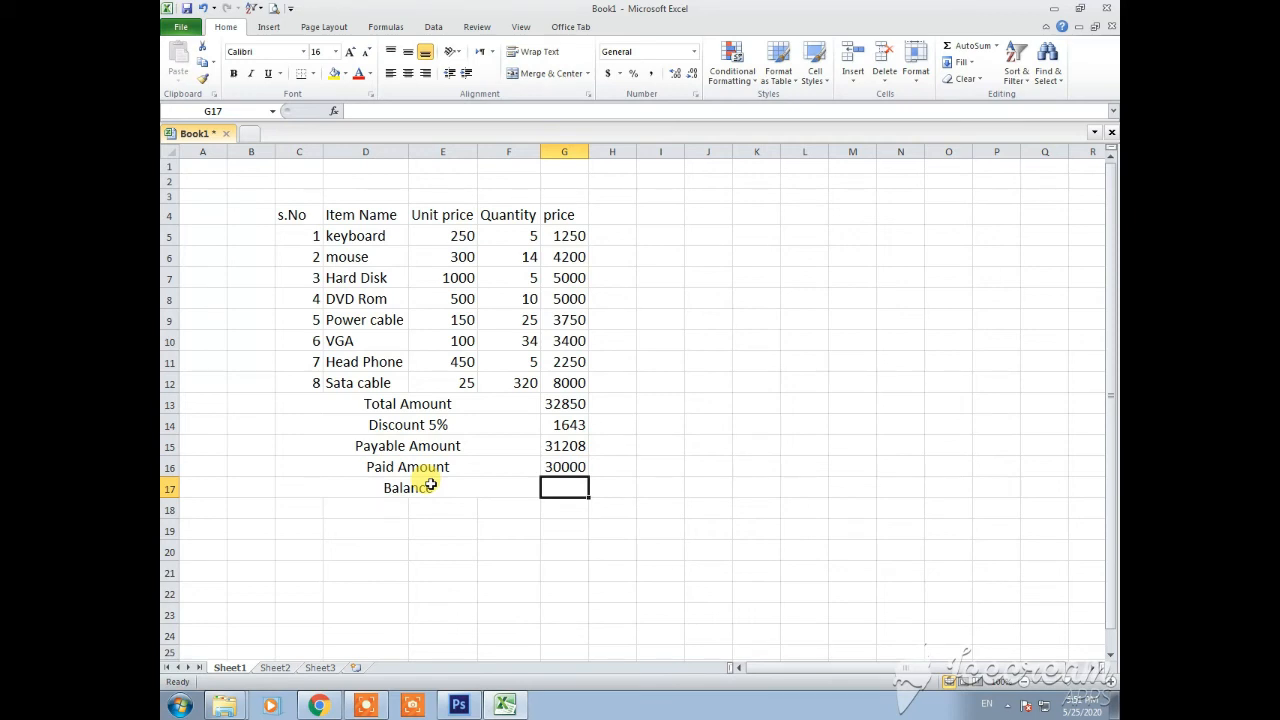
Step: Calculate the balance in cell G17 by subtracting the paid from the payable amount with =G15-G16
type("=")
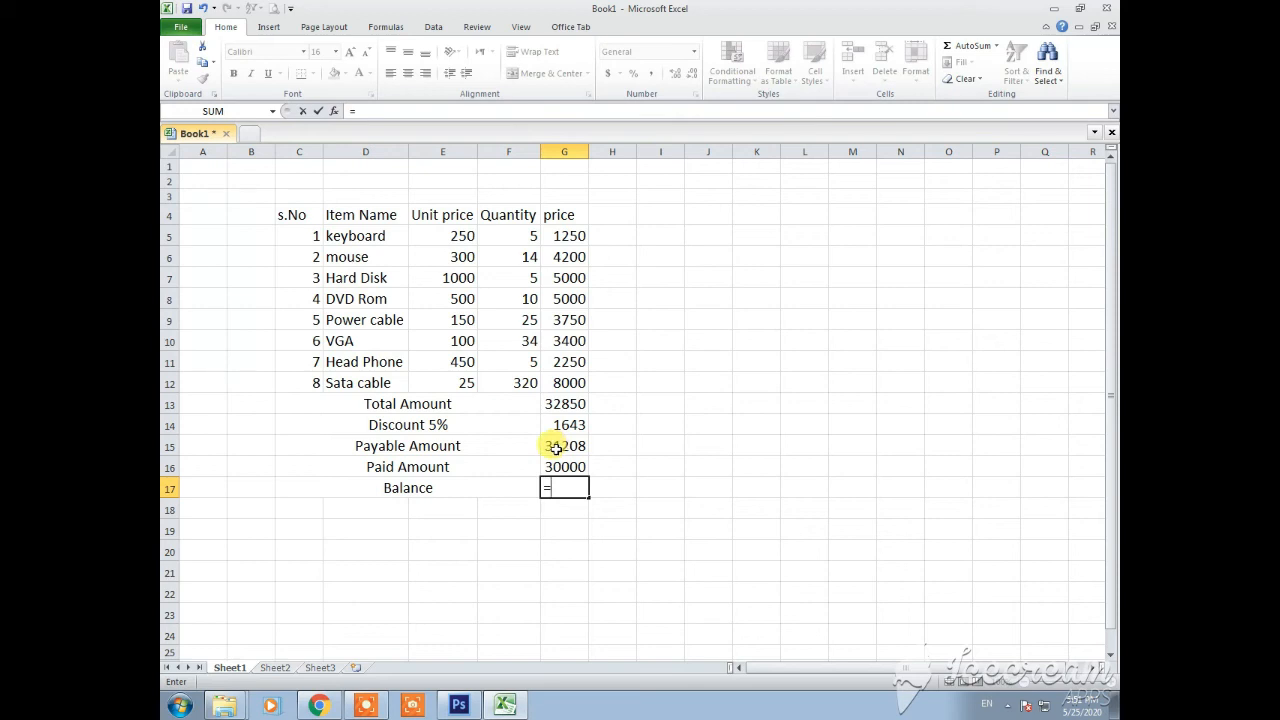
left_click(552, 450)
type("-")
left_click(565, 467)
key("Return")
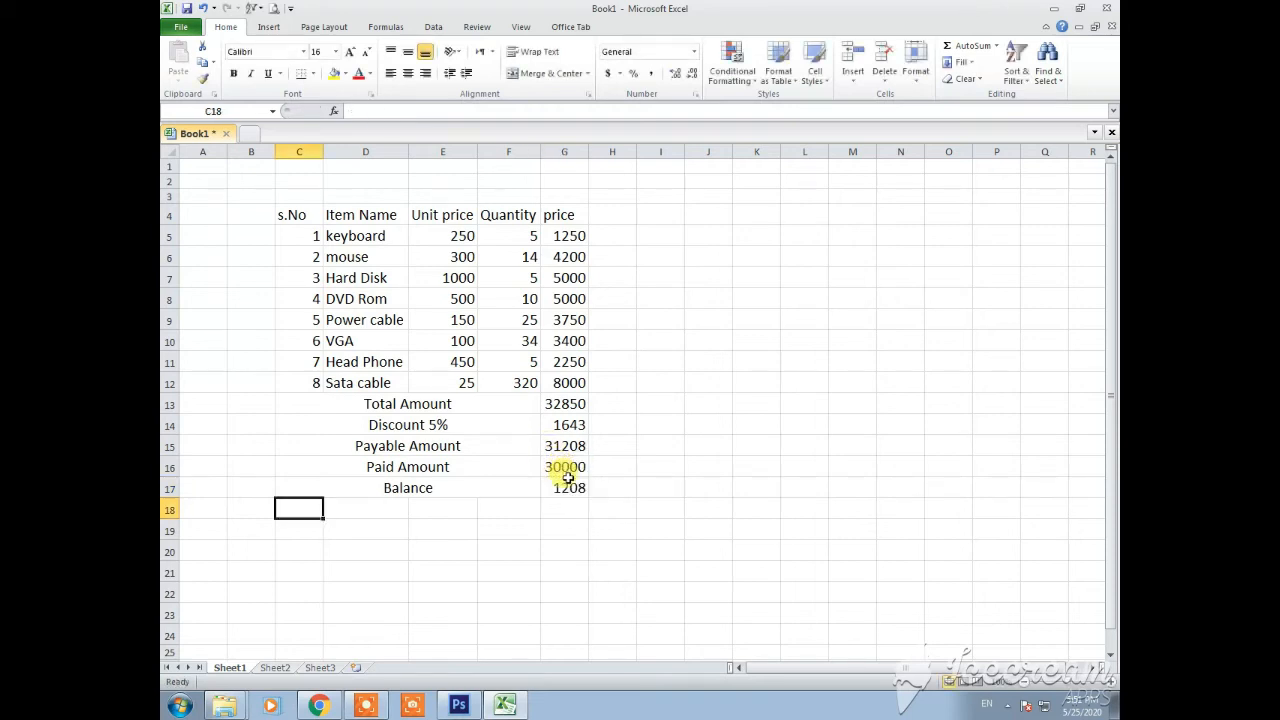
left_click(563, 487)
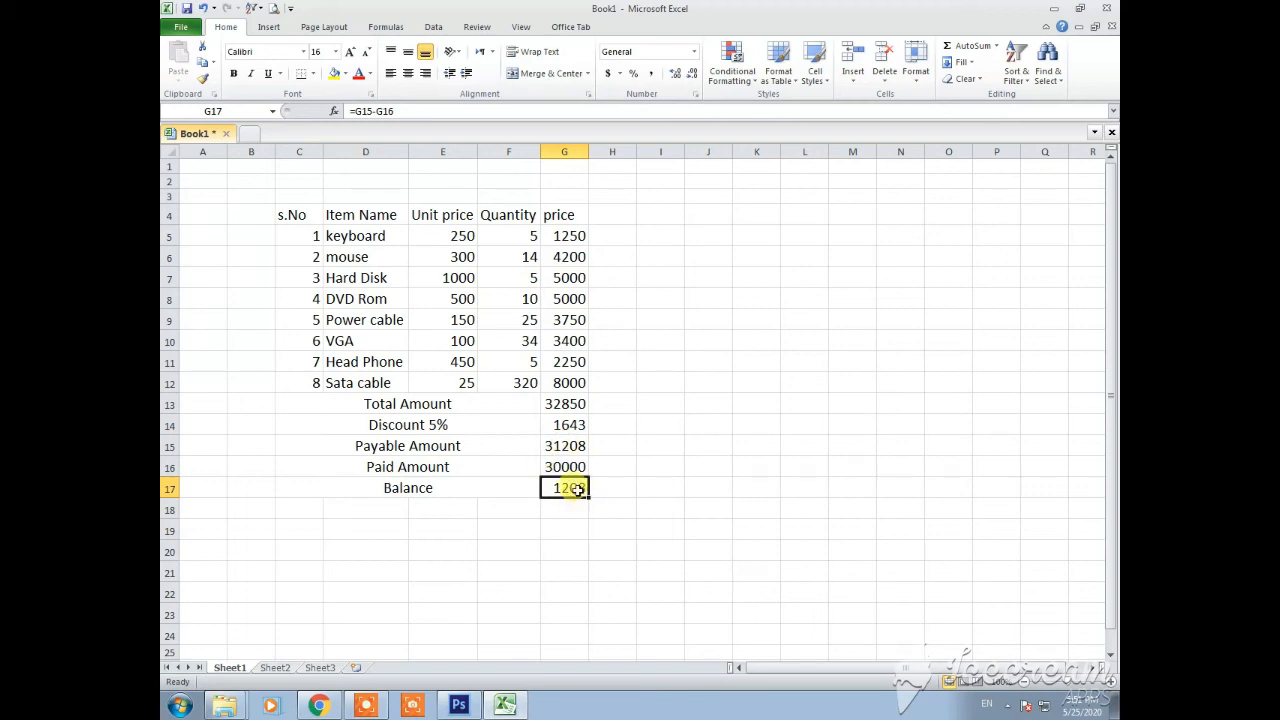
Step: Fill the payable amount formula from cell G15 down into G16
left_click(565, 467)
left_click(568, 448)
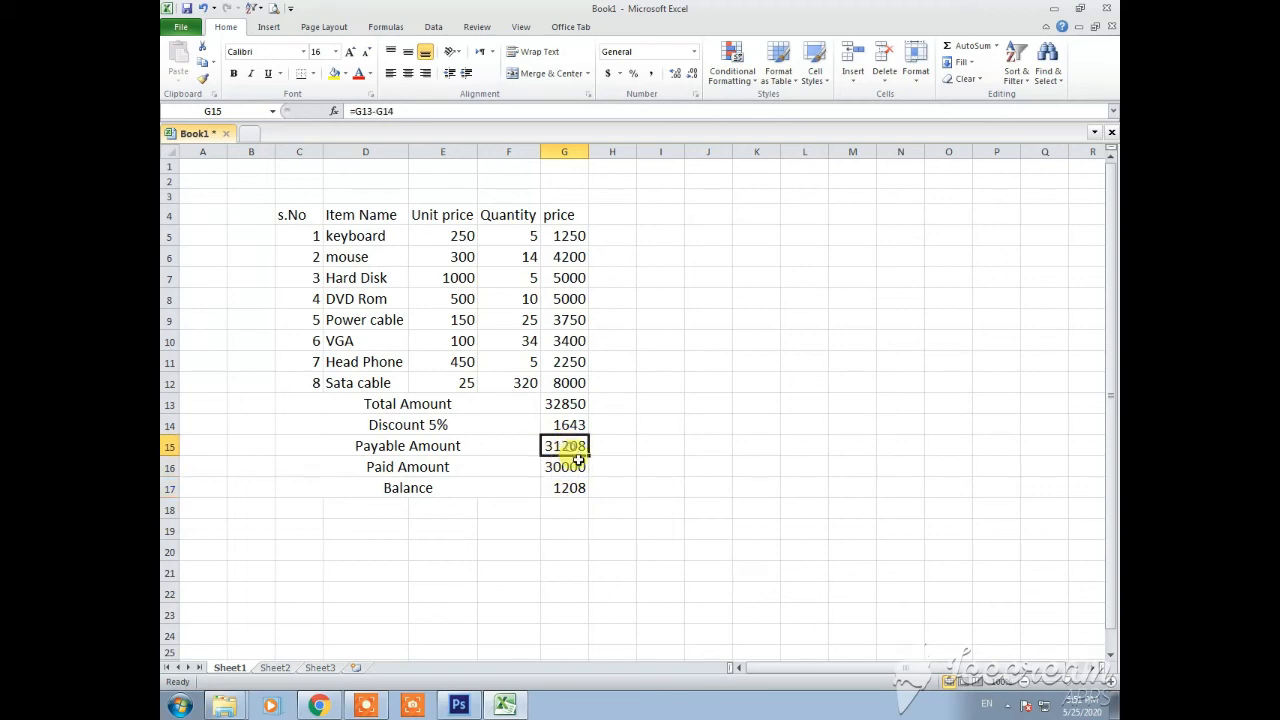
left_click_drag(587, 456, 590, 472)
Step: Clear cell G16 and enter 31208 as the paid amount
left_click(566, 467)
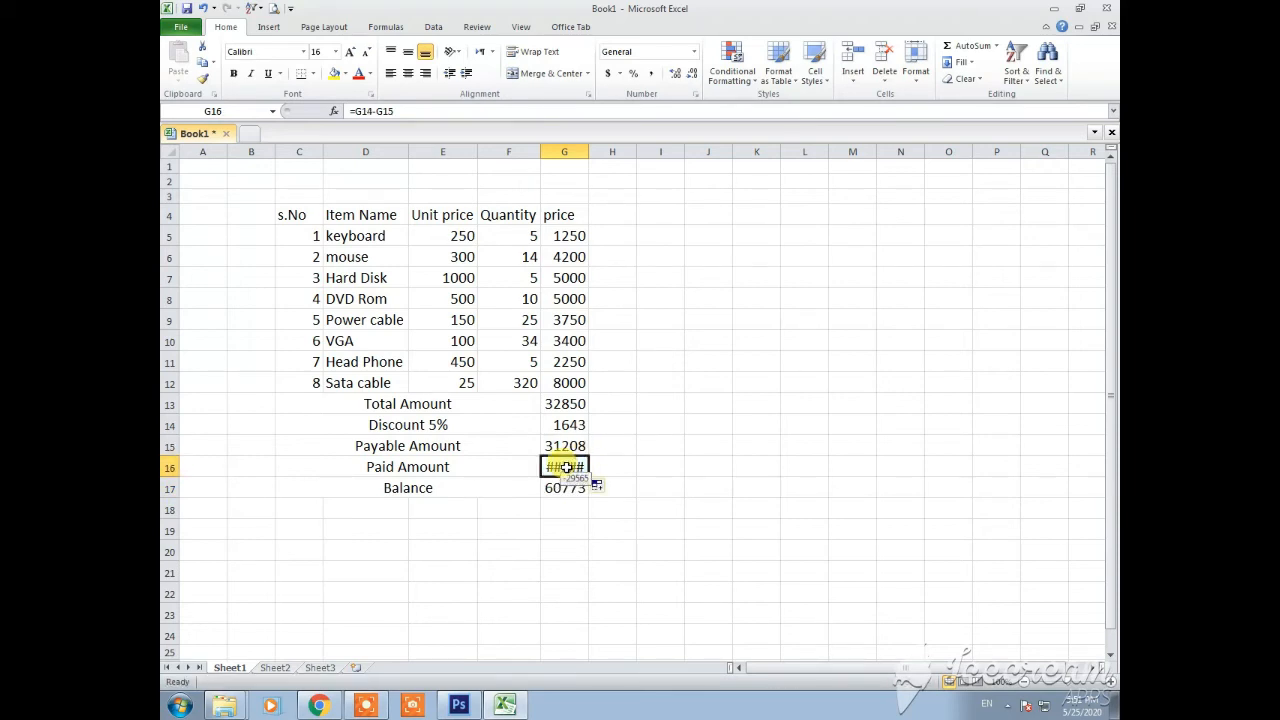
key("Delete")
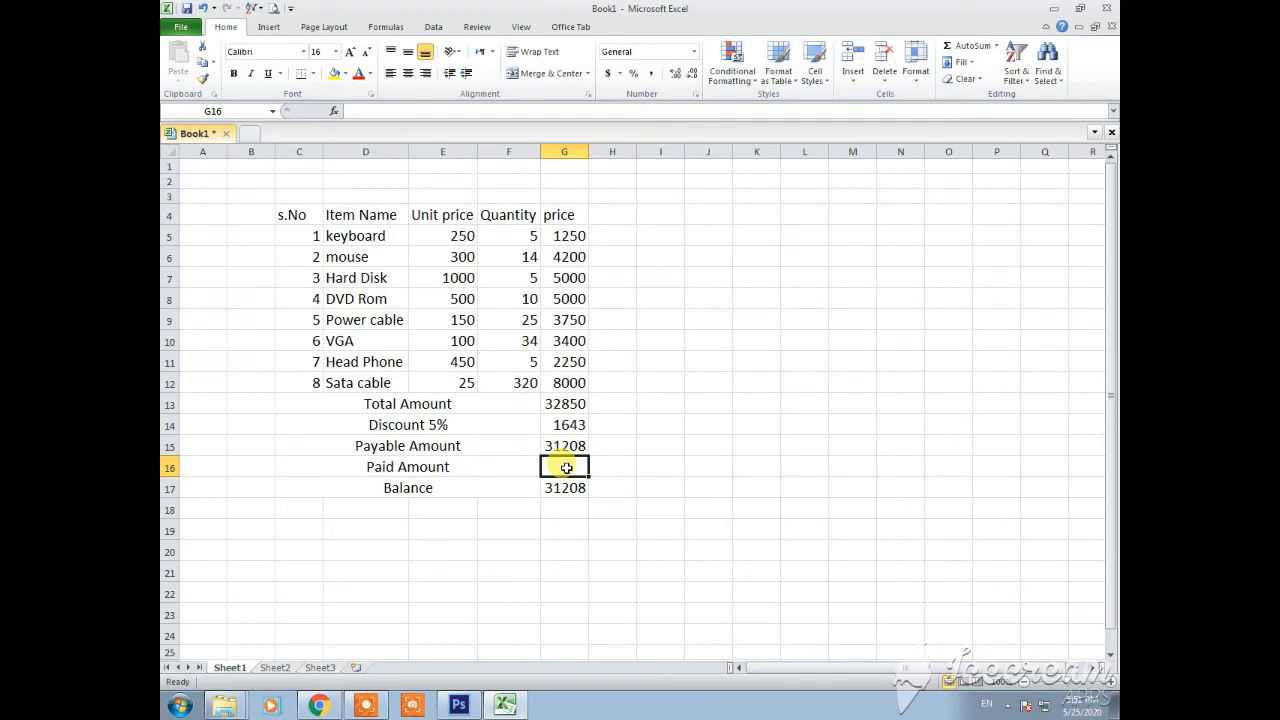
type("31208")
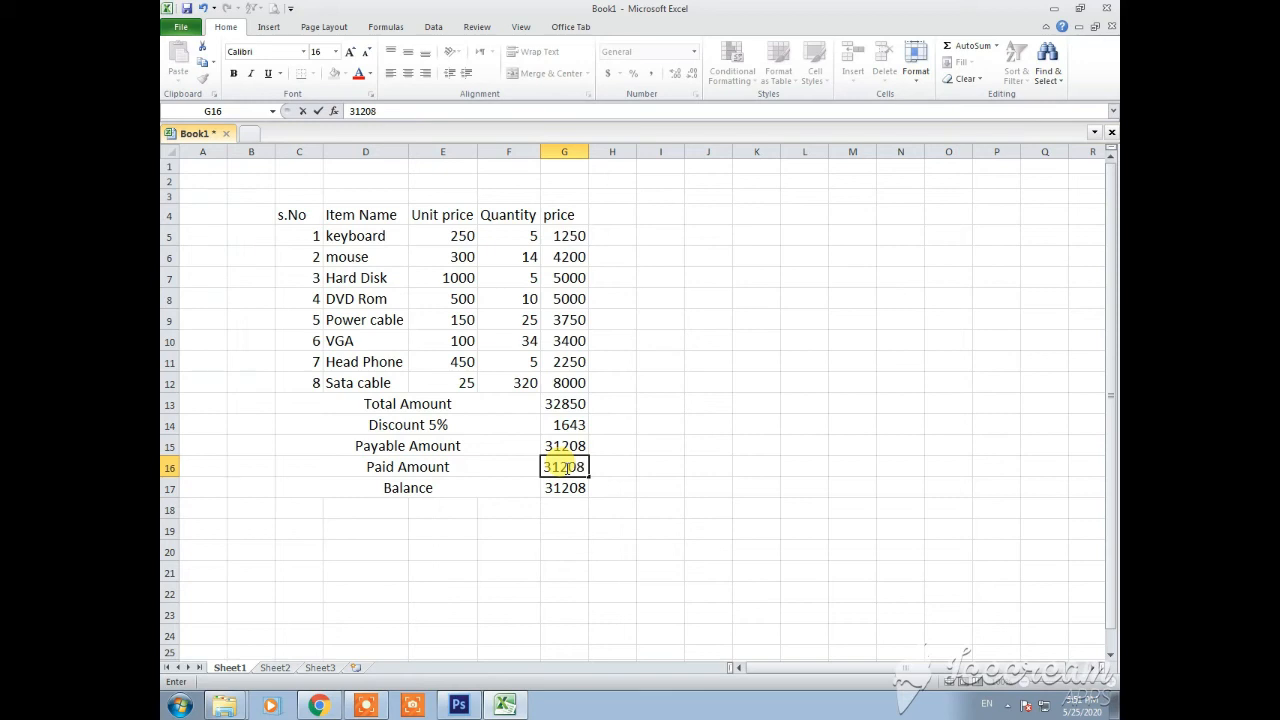
left_click(555, 509)
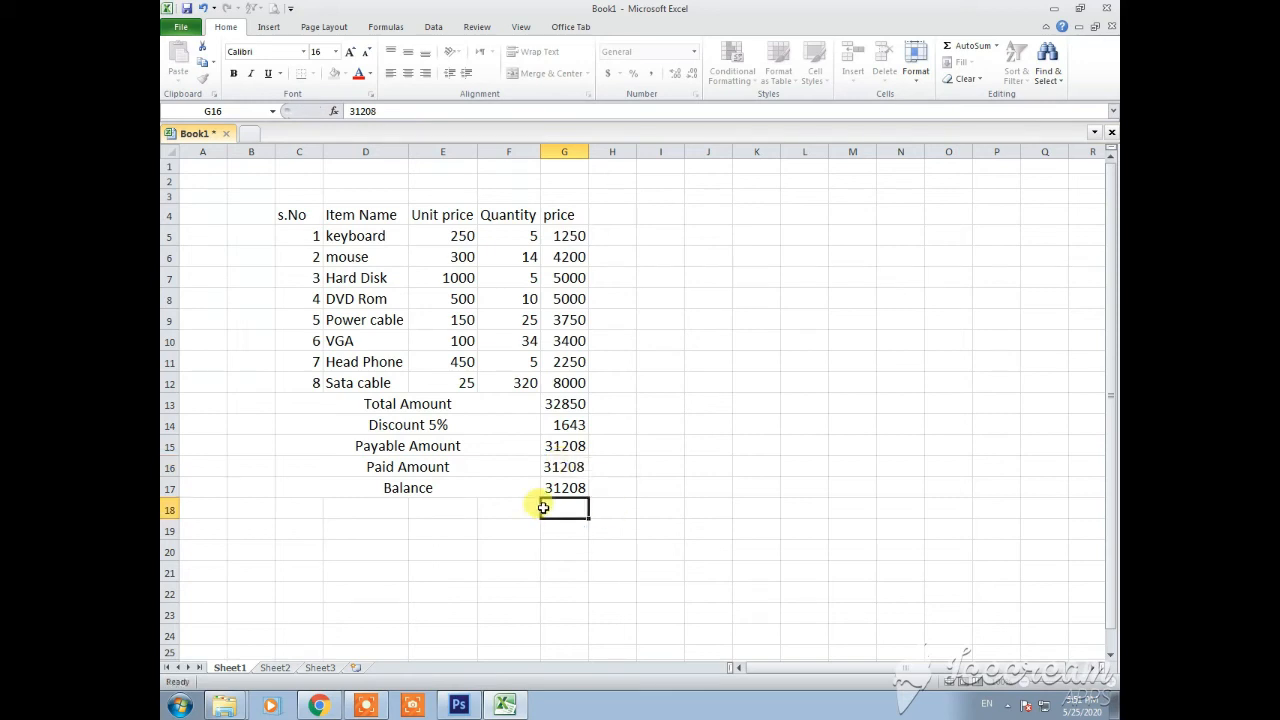
Step: Format the balance in cell G17 to show no decimal places
left_click(558, 490)
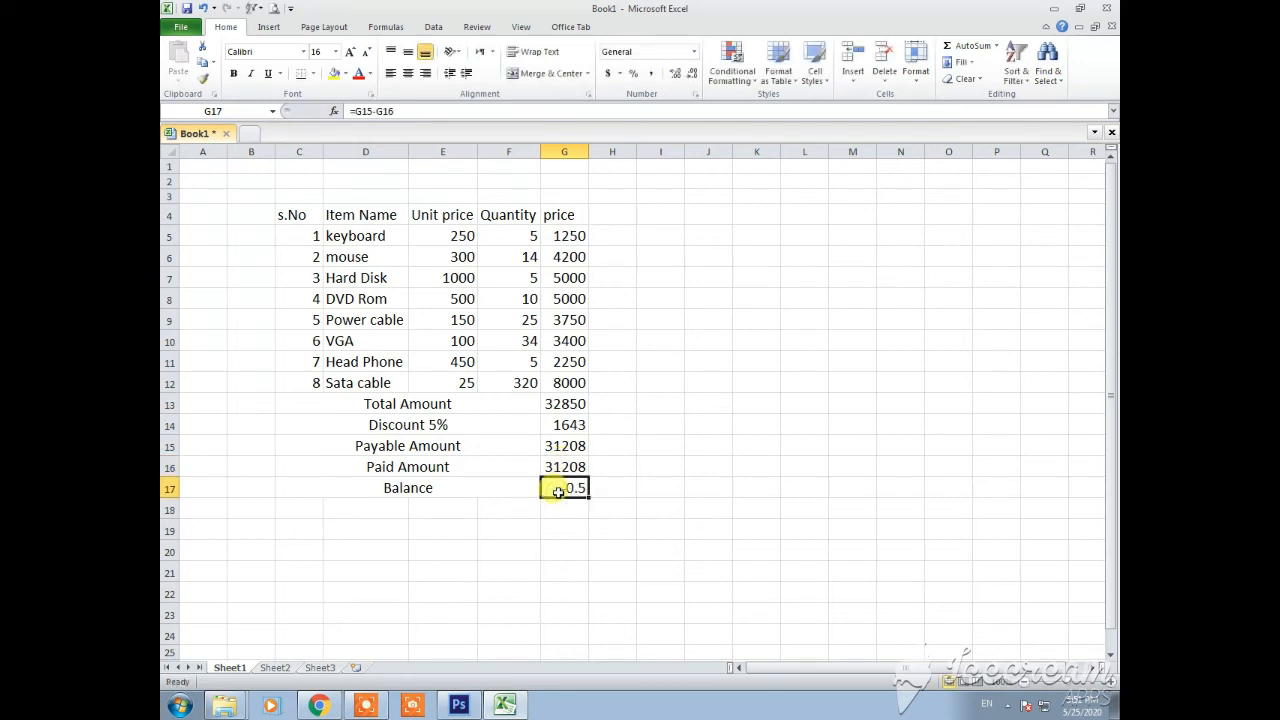
left_click(692, 79)
left_click(675, 74)
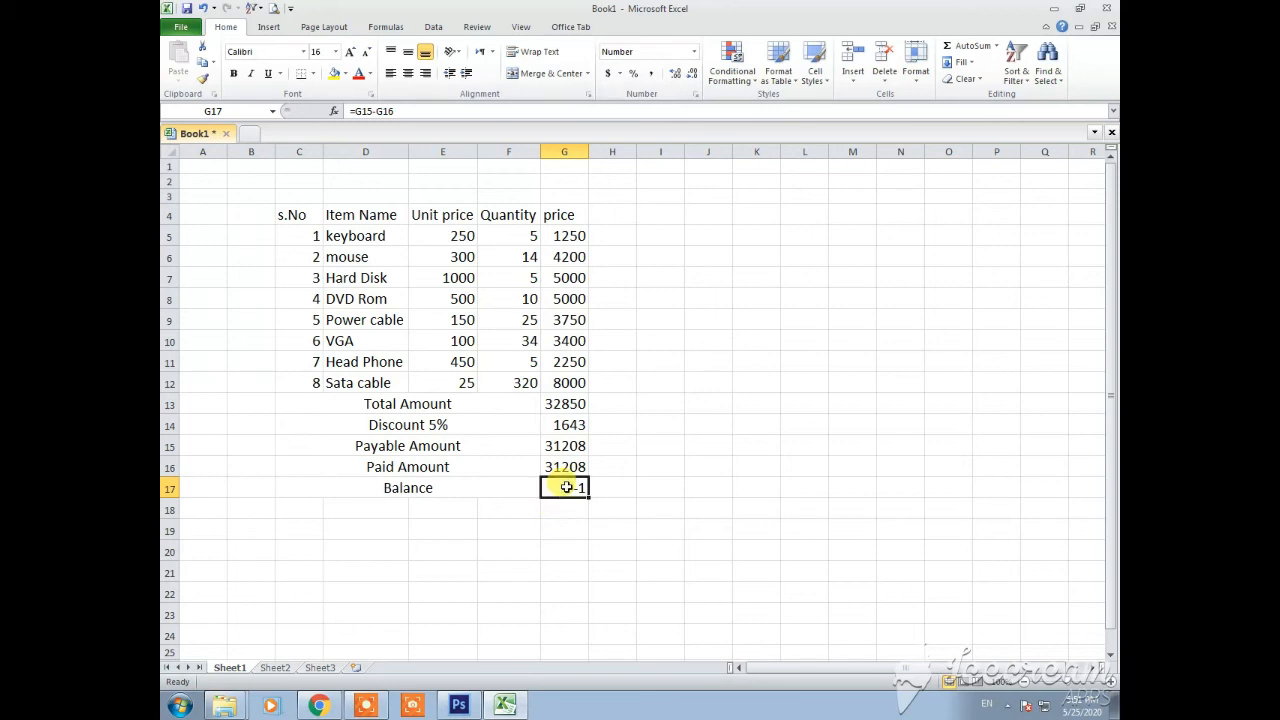
Step: Clear the balance in cell G17 and recalculate it as payable minus paid amount with =G15-G16
key("Delete")
type("=")
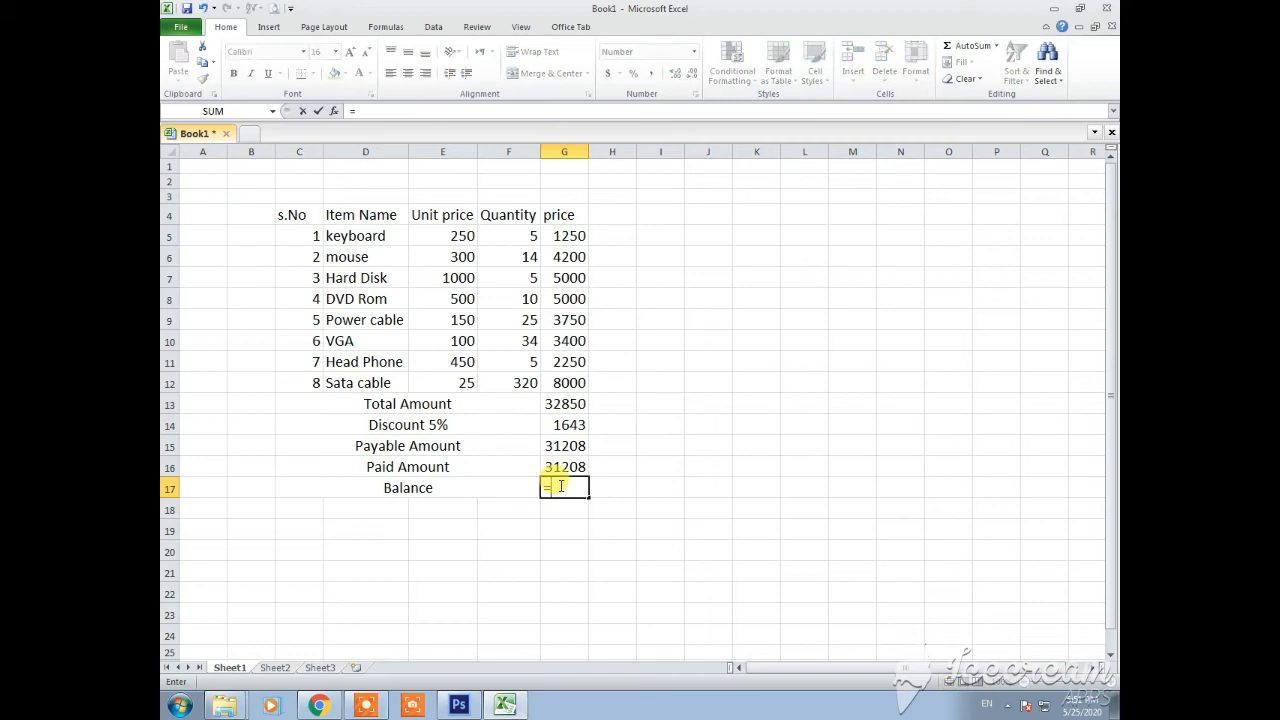
left_click(565, 447)
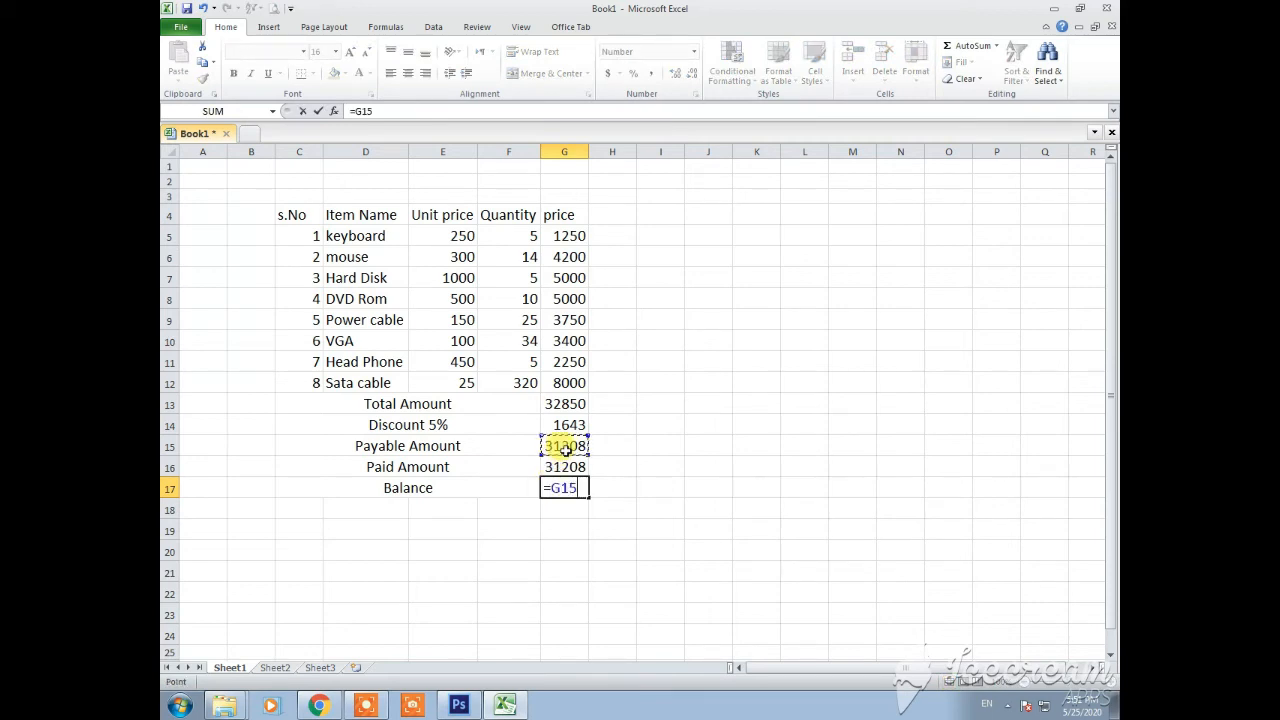
type("-")
left_click(575, 467)
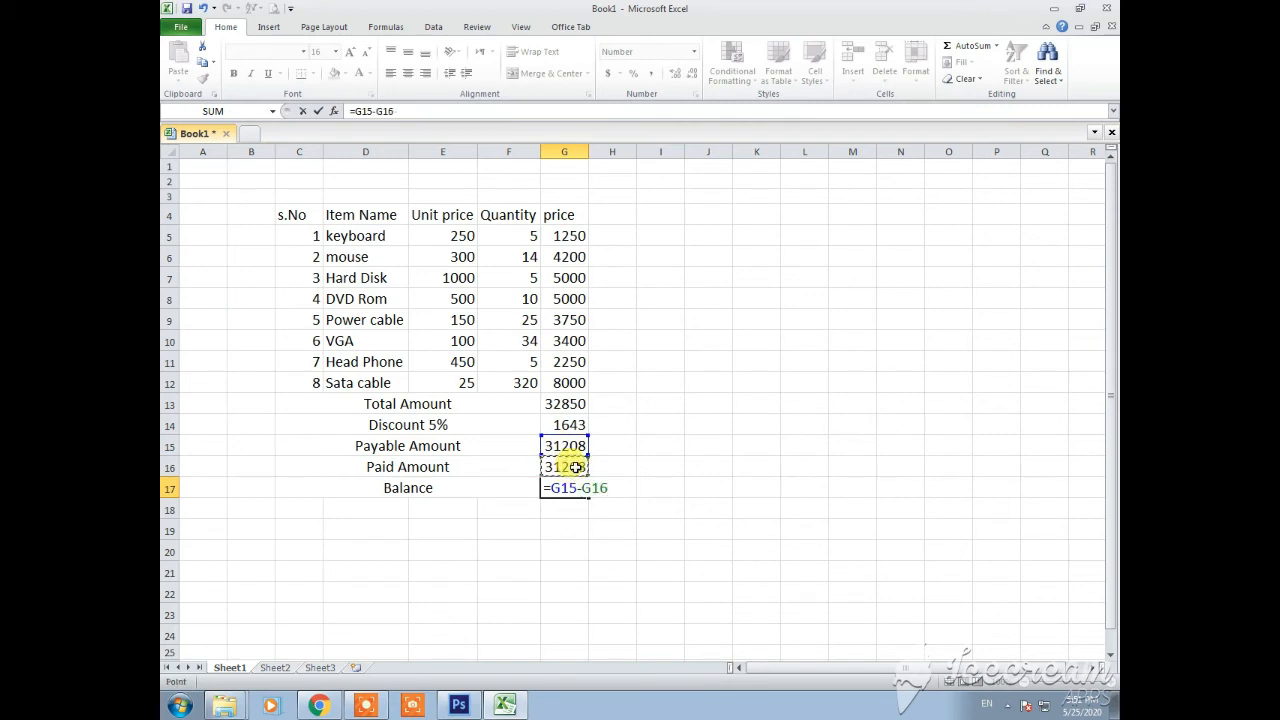
key("Return")
Step: Change the number format of the balance in cell G17 to General
left_click(579, 490)
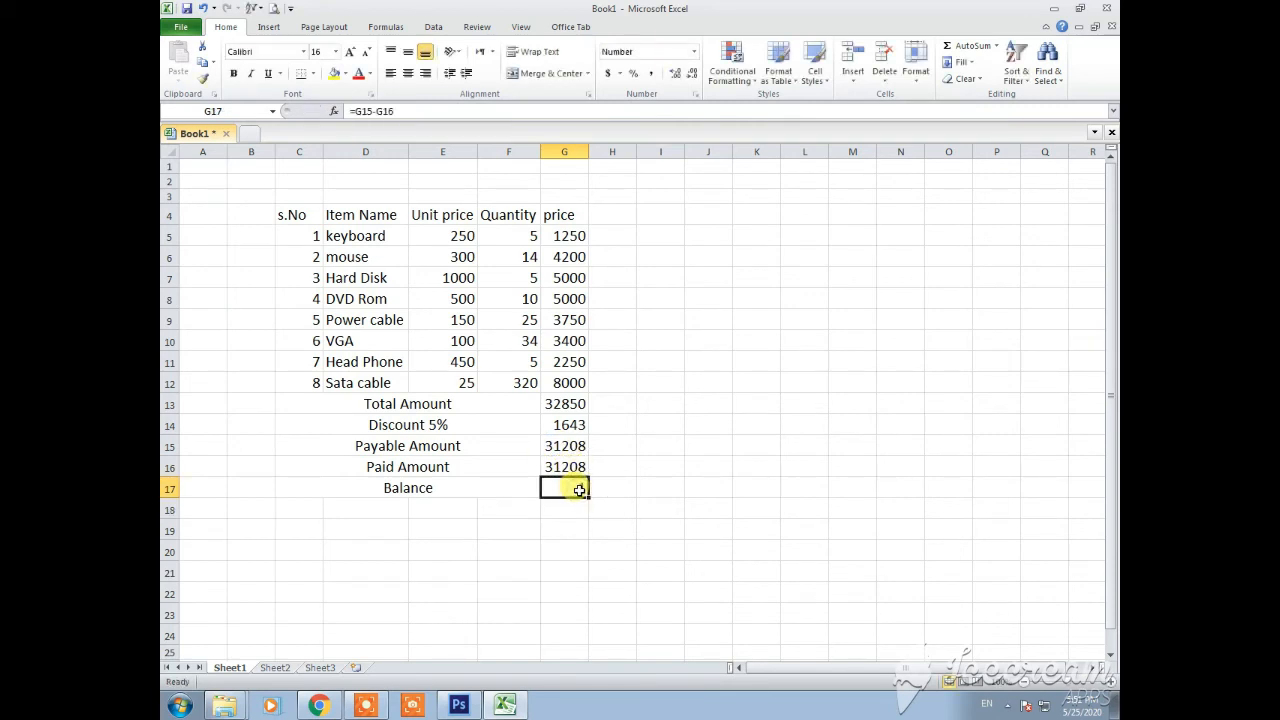
left_click(697, 52)
left_click(695, 53)
left_click(693, 55)
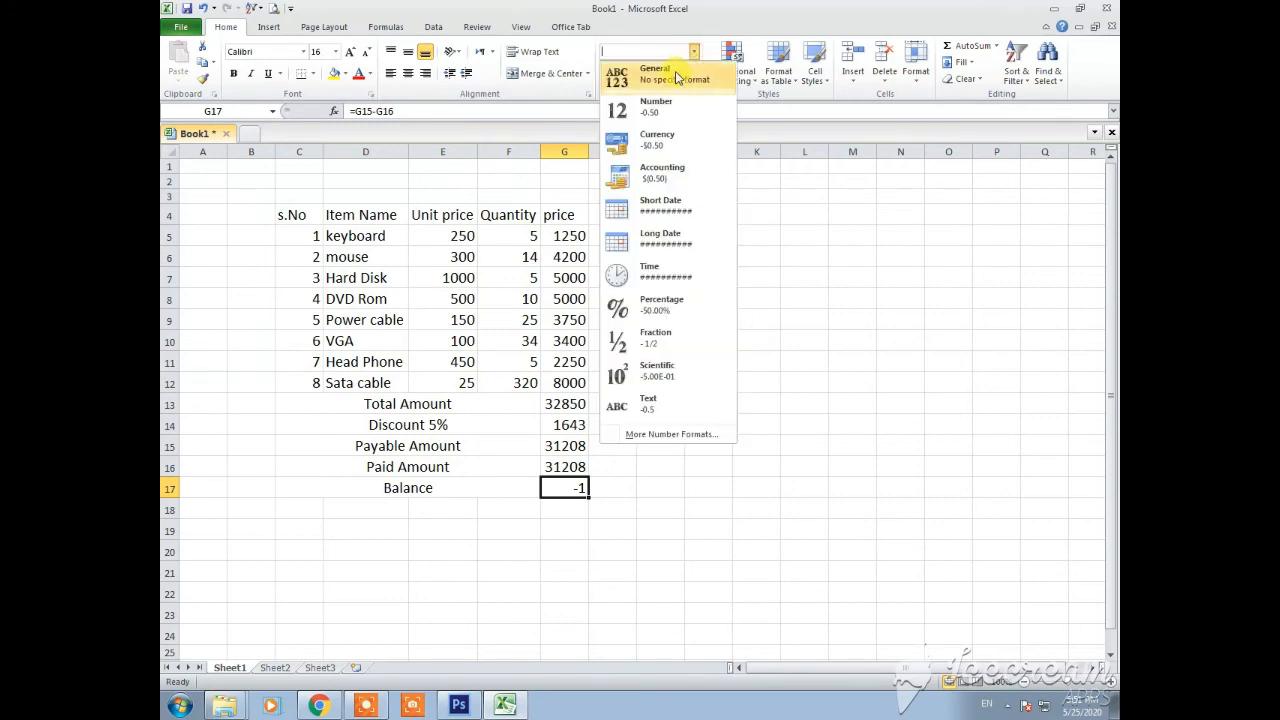
left_click(676, 77)
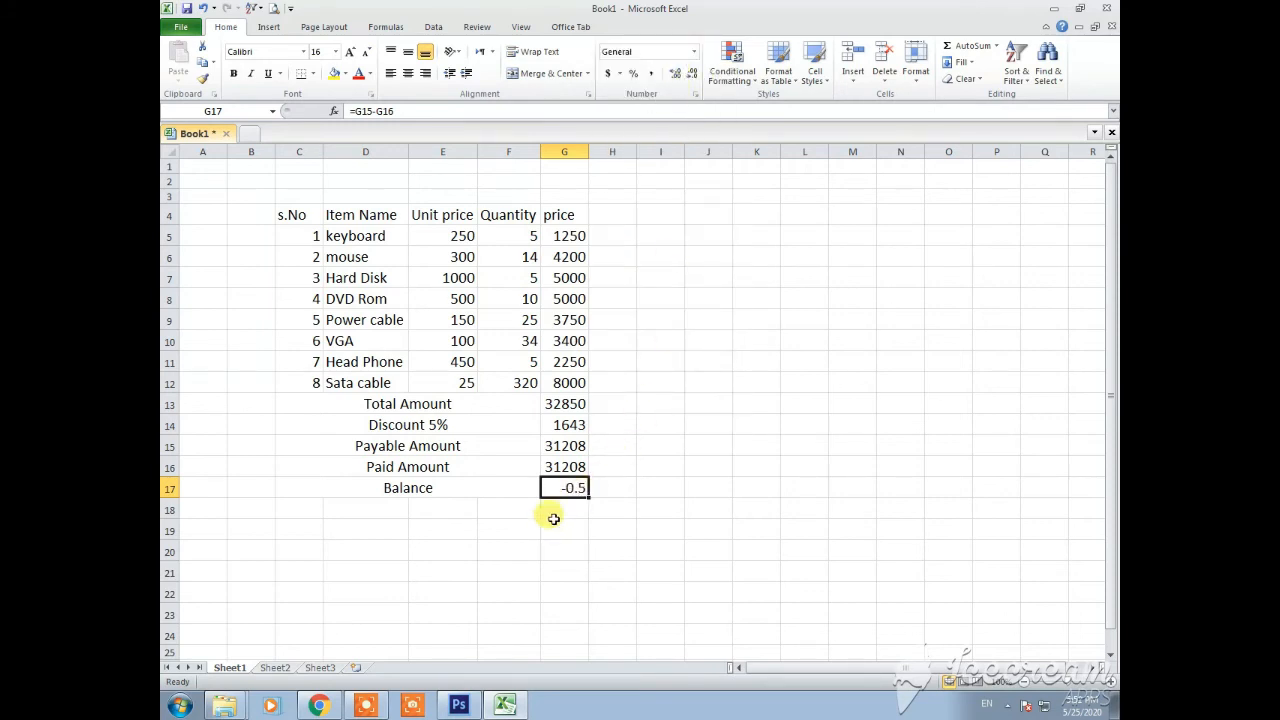
Step: Clear the balance in cell G17 and the paid amount in cell G16
left_click(566, 445)
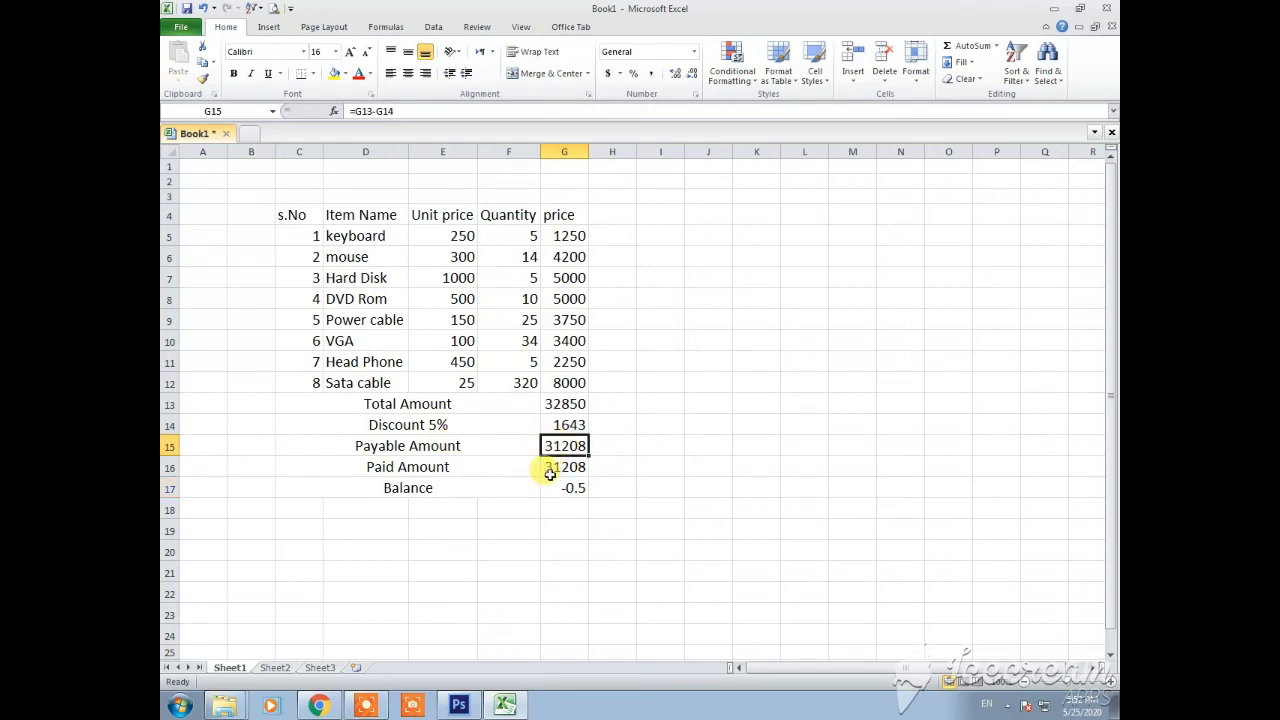
left_click(563, 490)
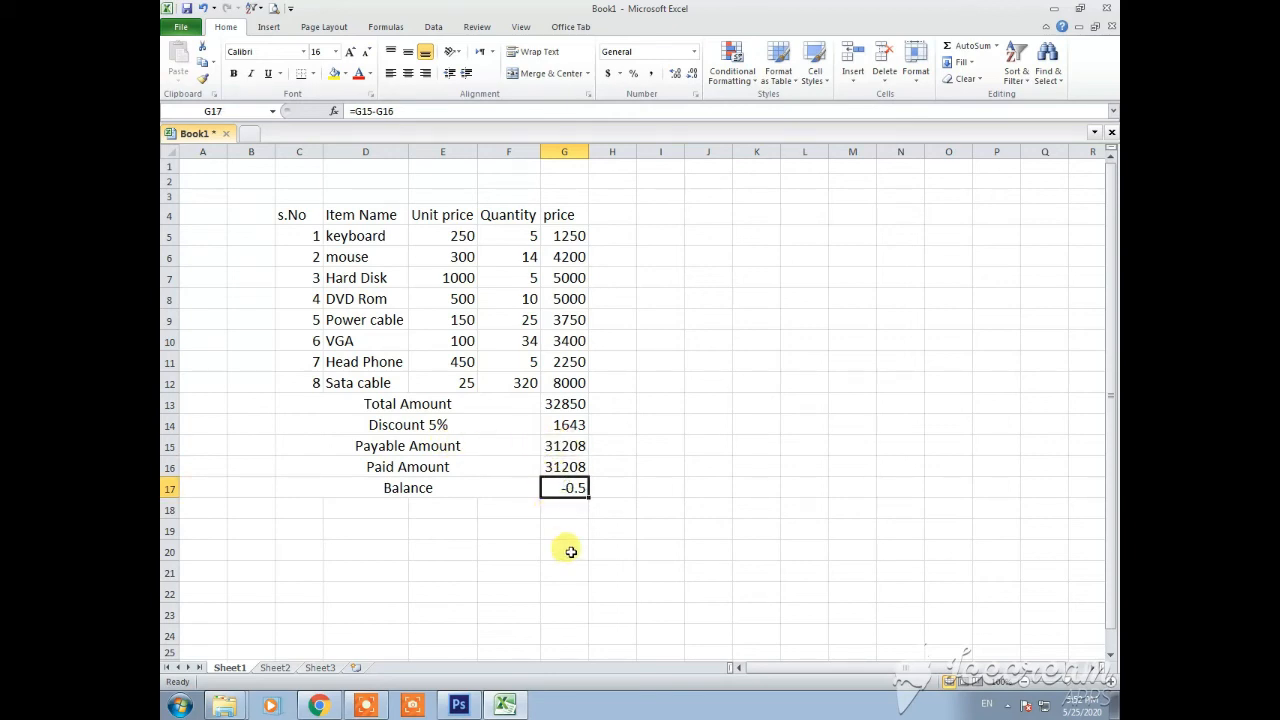
key("Delete")
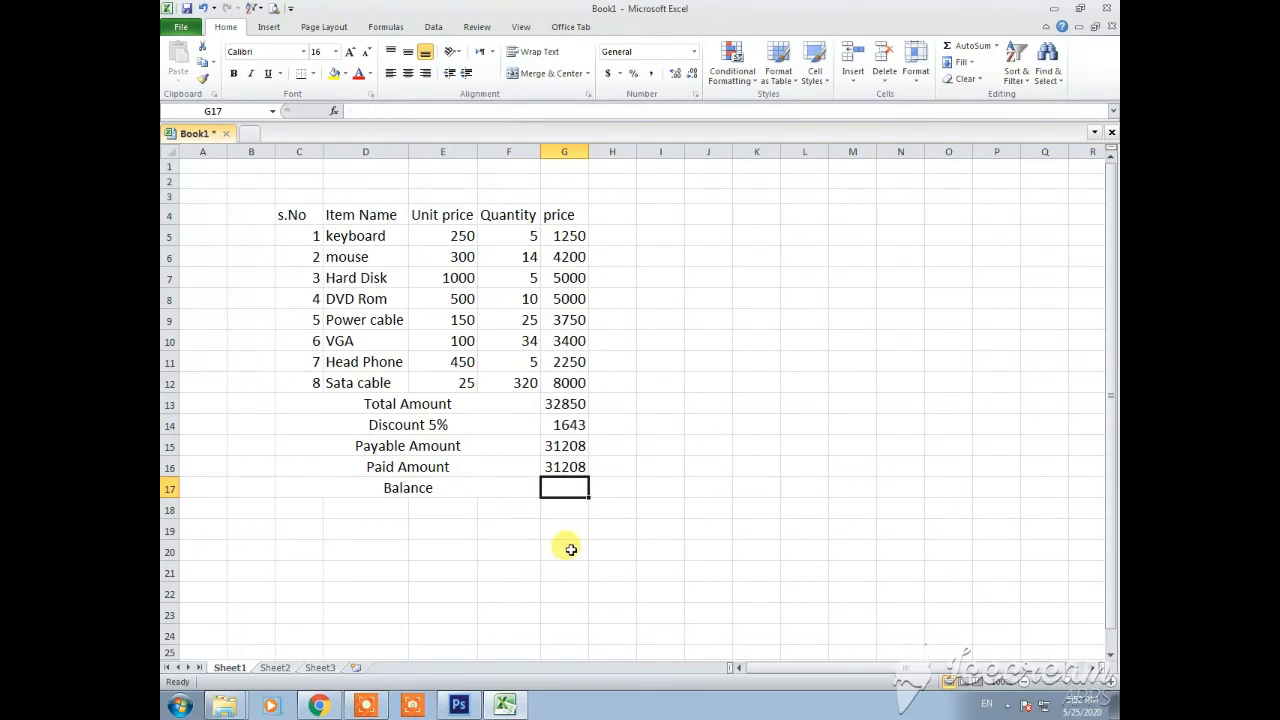
left_click(566, 466)
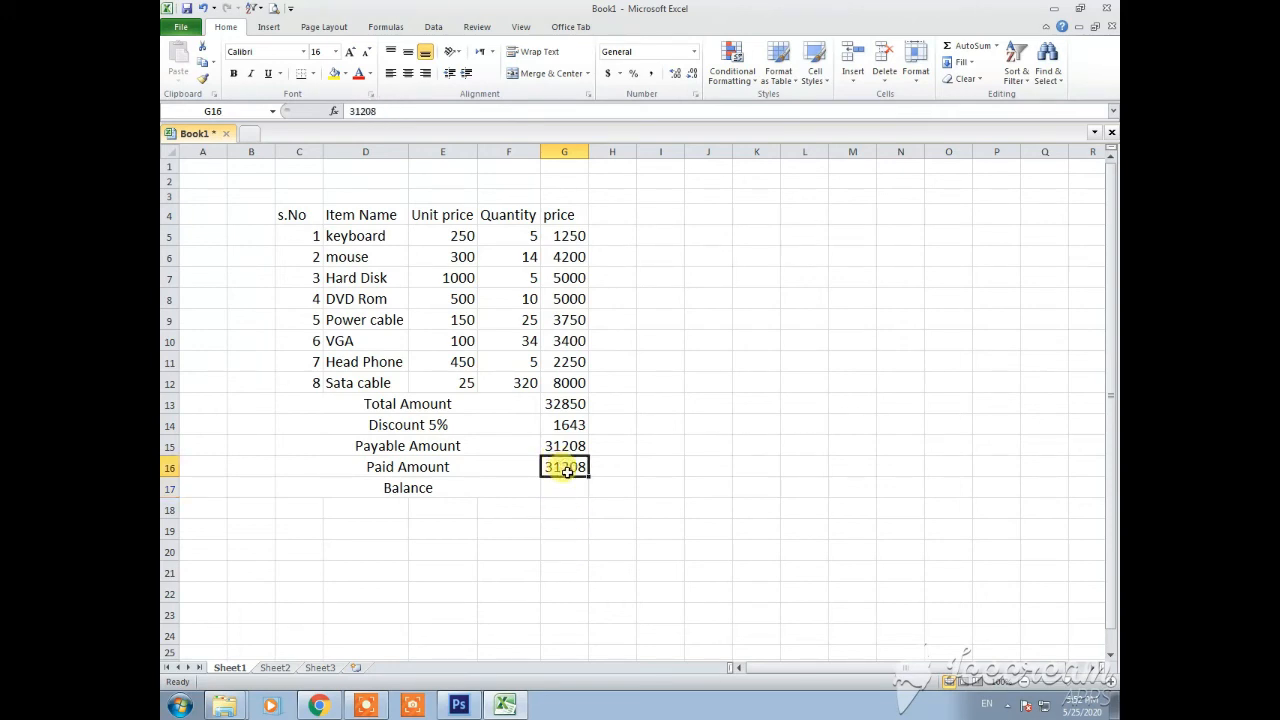
key("Delete")
Step: Enter the balance formula =G15-G16 in the empty cell G17
left_click(563, 484)
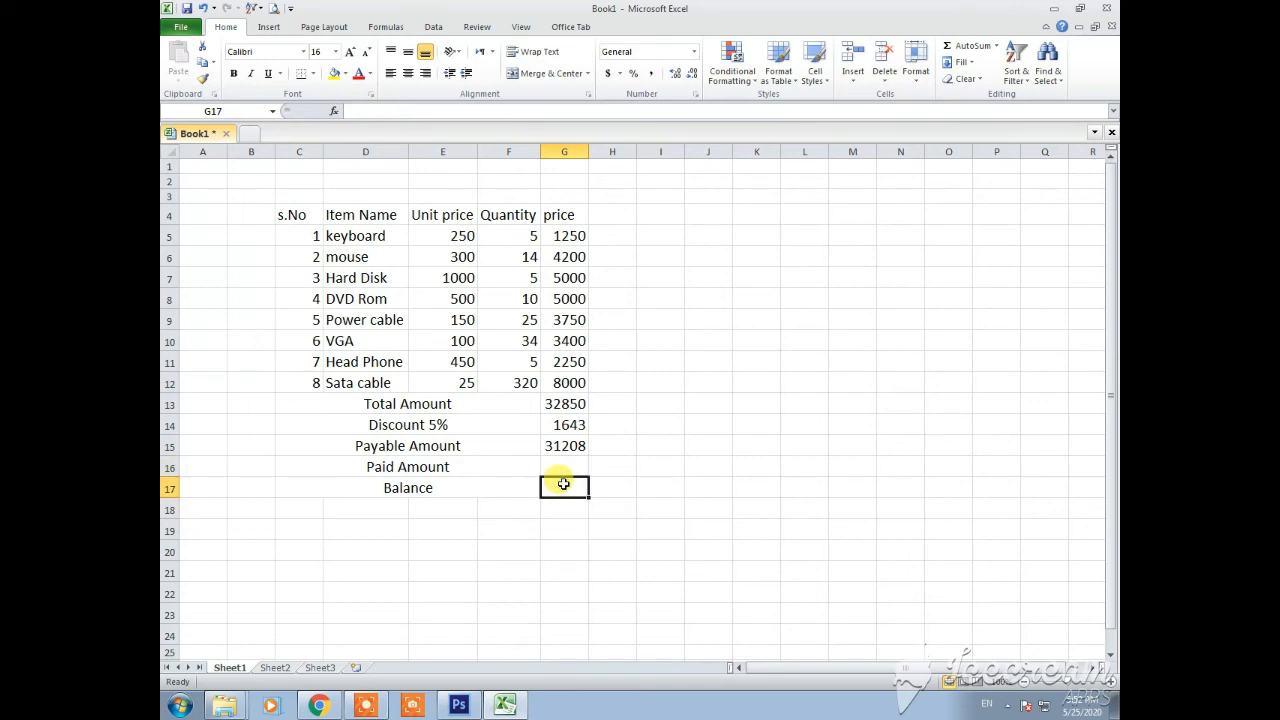
type("=")
left_click(565, 446)
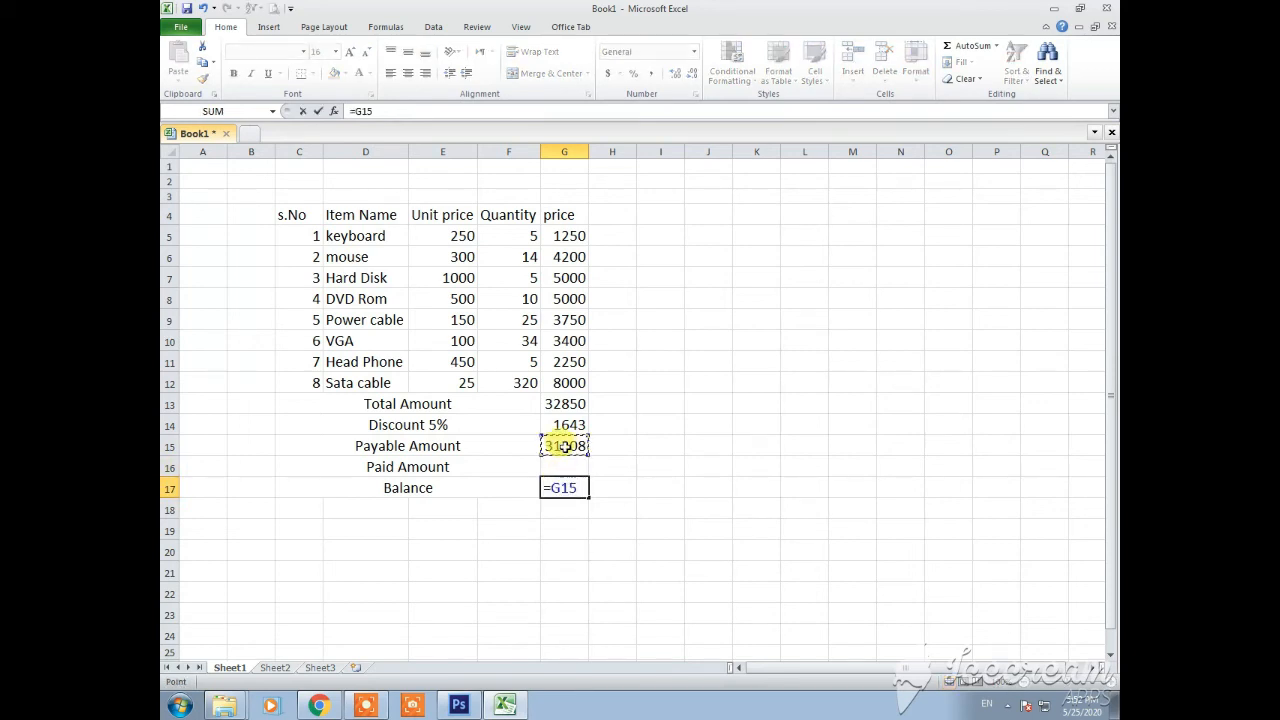
type("-")
left_click(569, 459)
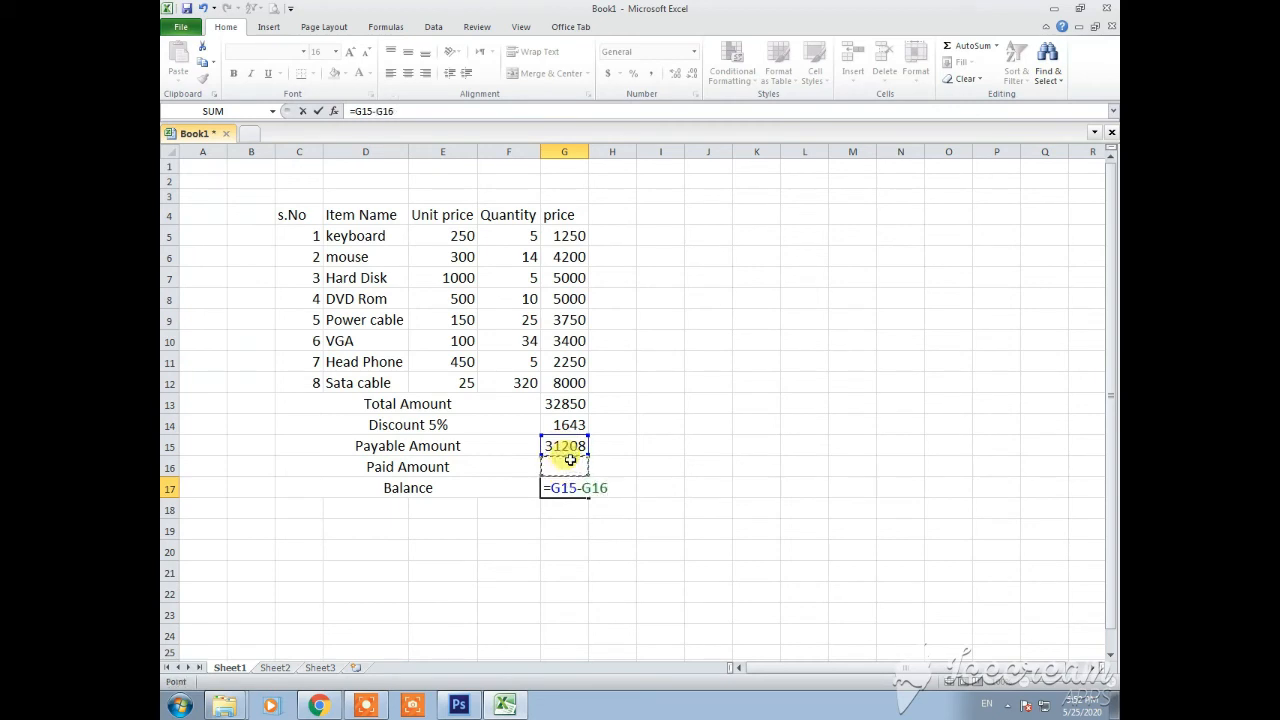
key("Return")
Step: Enter 31208 as the paid amount in cell G16
left_click(569, 467)
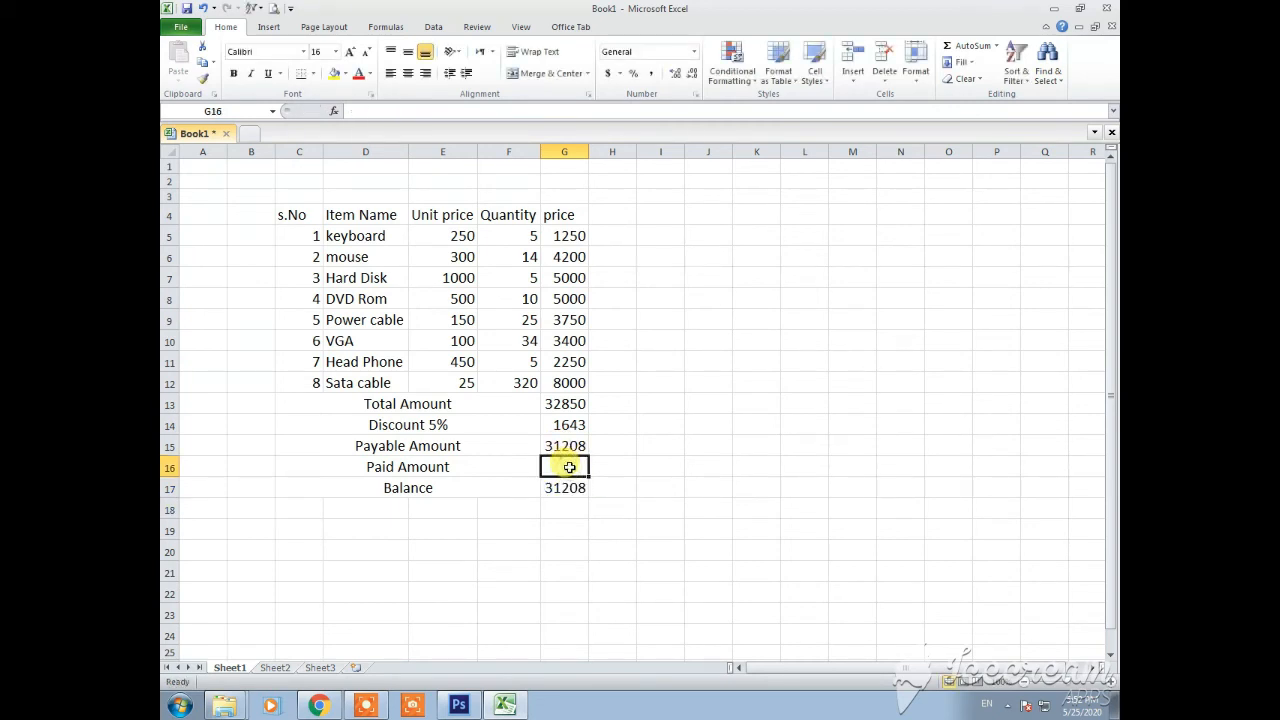
type("31208")
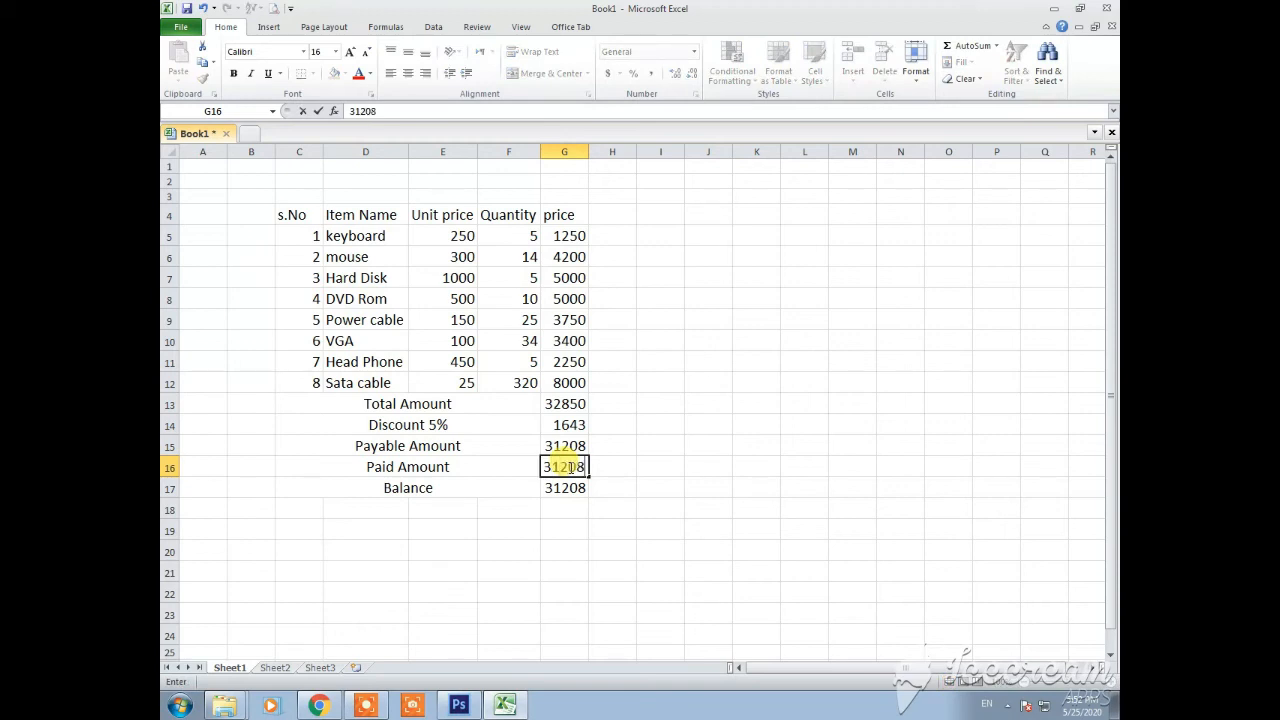
key("Return")
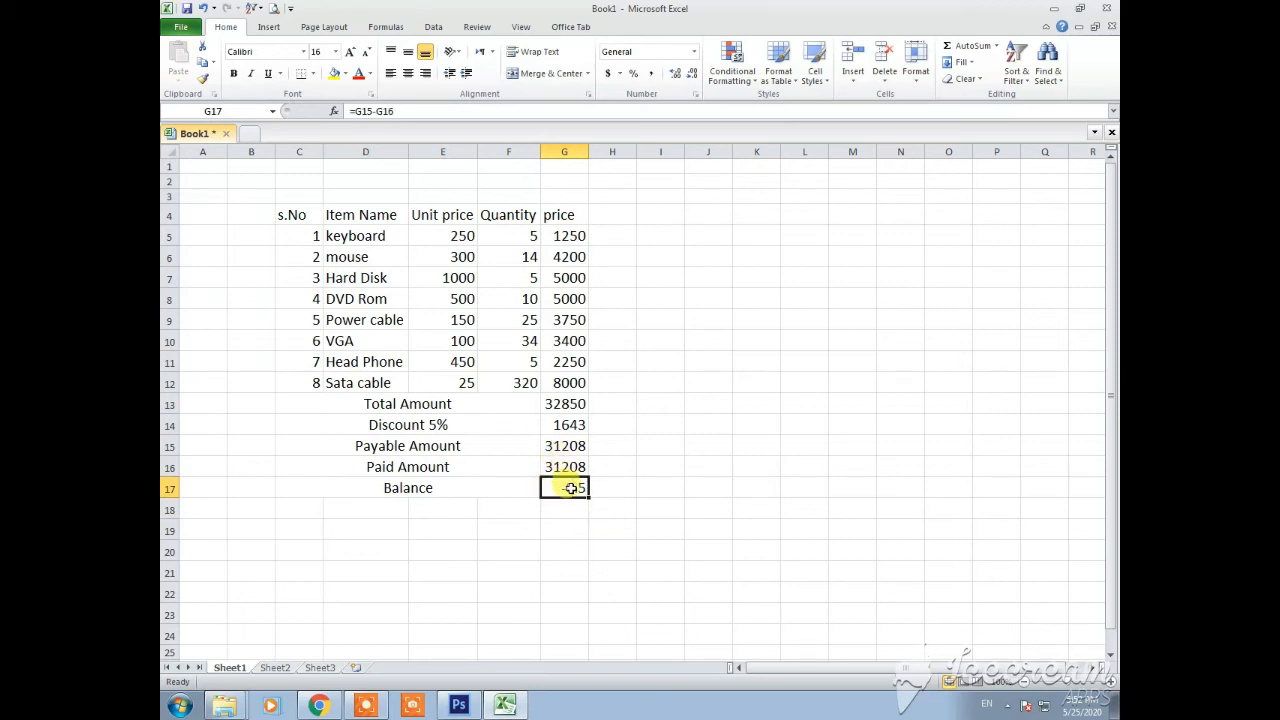
Step: Clear cell G17 and rebuild its balance formula as =G15-G16
key("Delete")
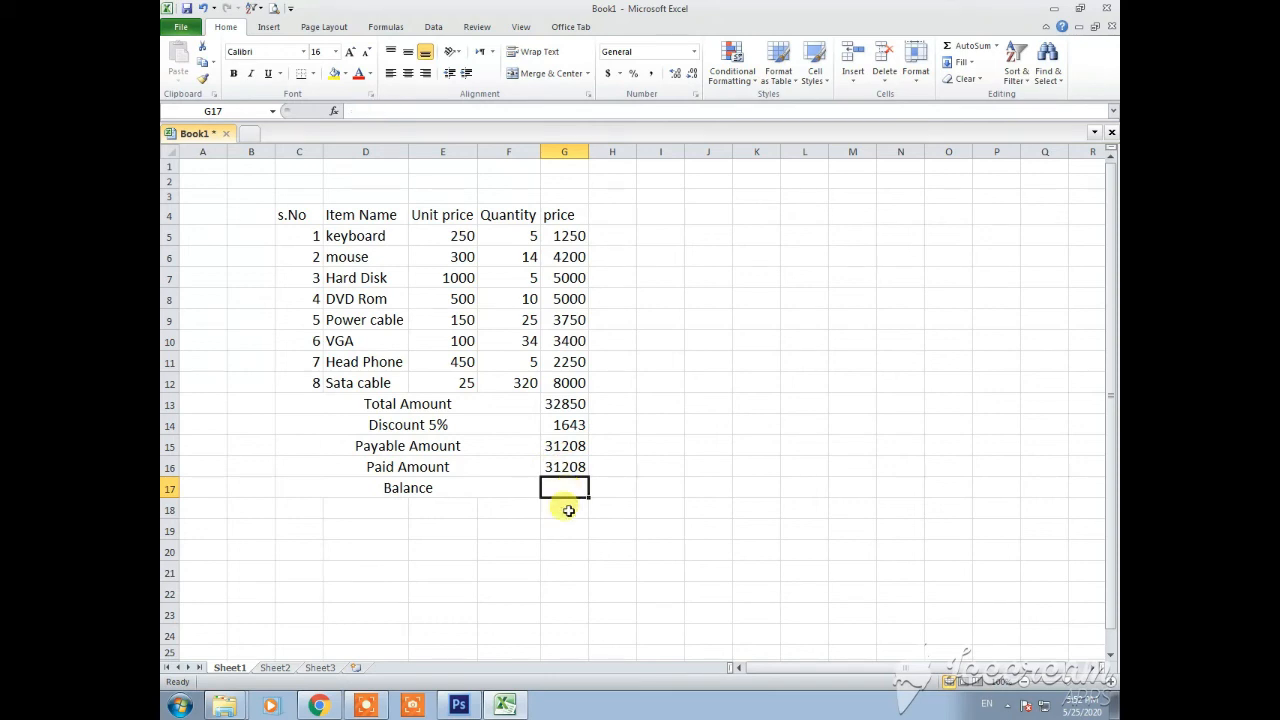
key("Up")
key("Up")
left_click(567, 482)
type("=")
left_click(565, 445)
left_click(577, 466)
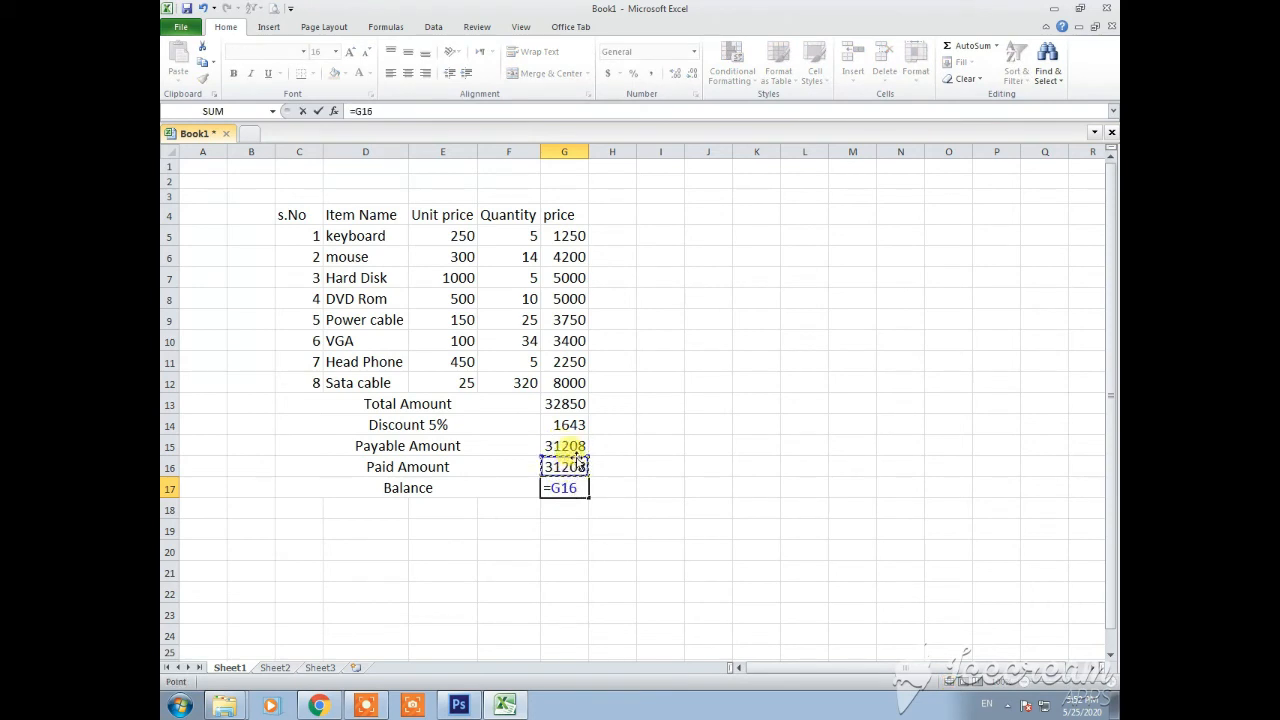
left_click(577, 446)
type("-")
left_click(568, 467)
key("Return")
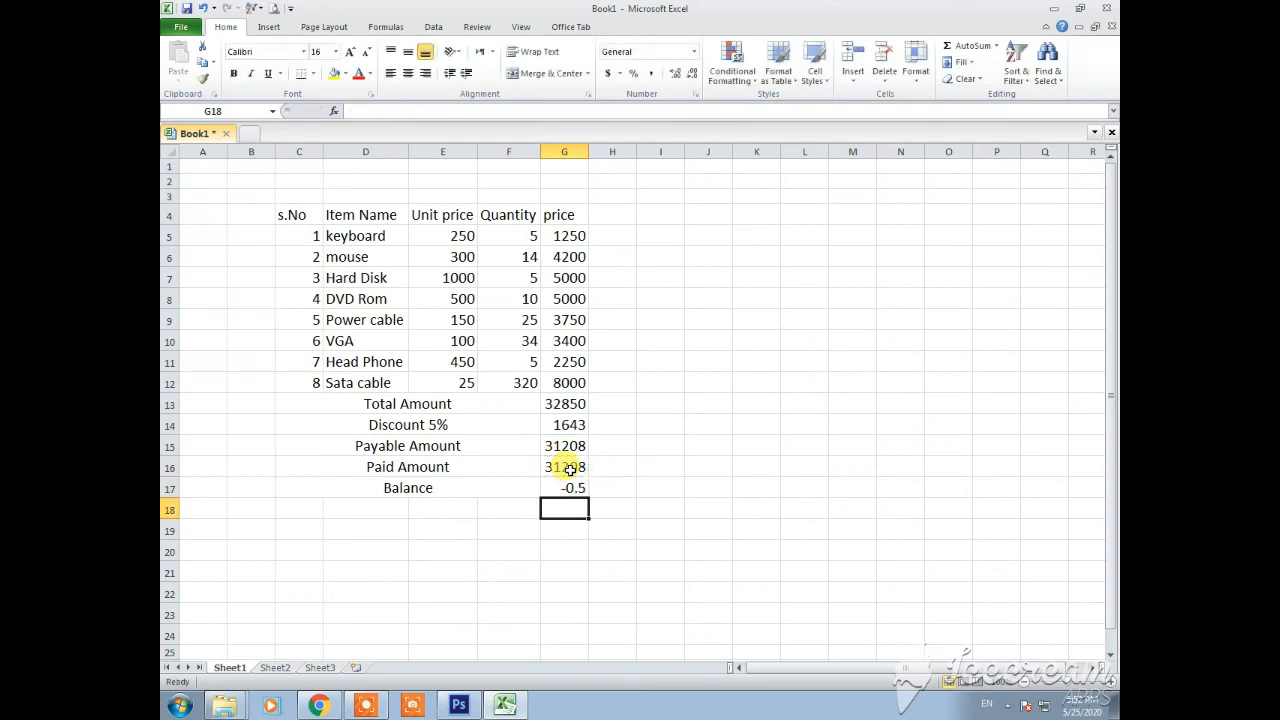
Step: Change the paid amount in cell G16 to 31000
left_click(568, 471)
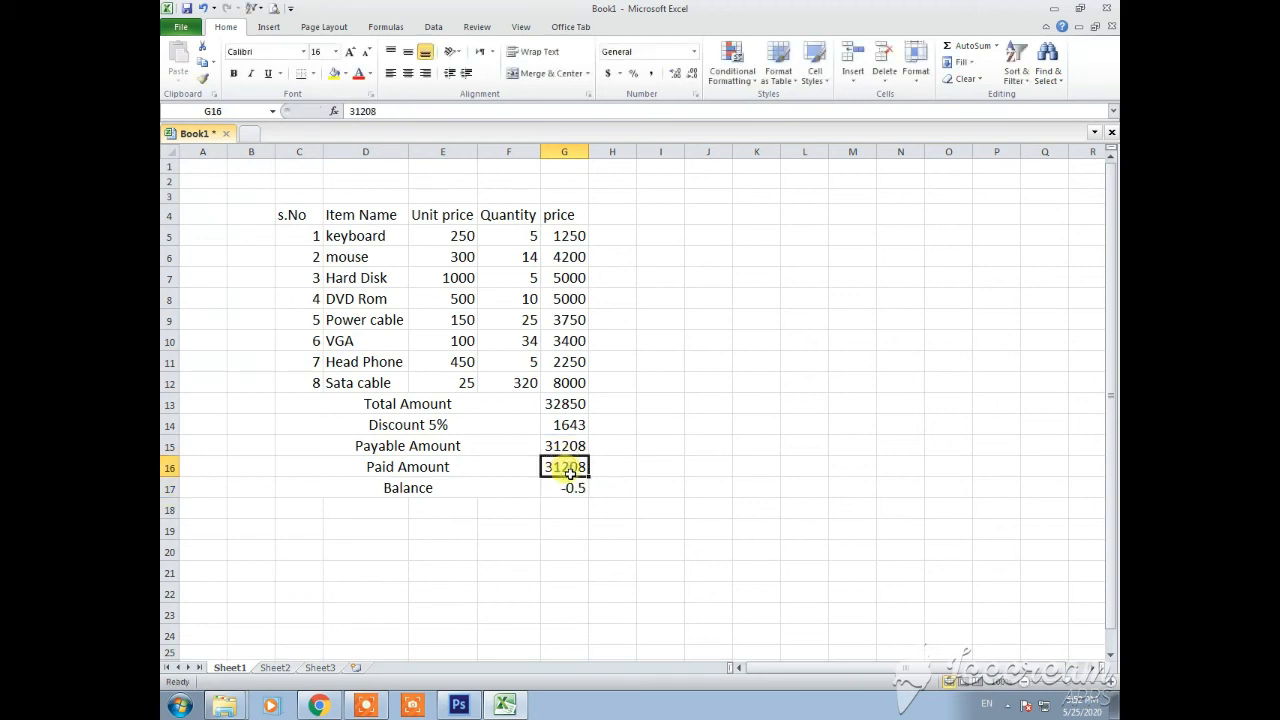
type("3")
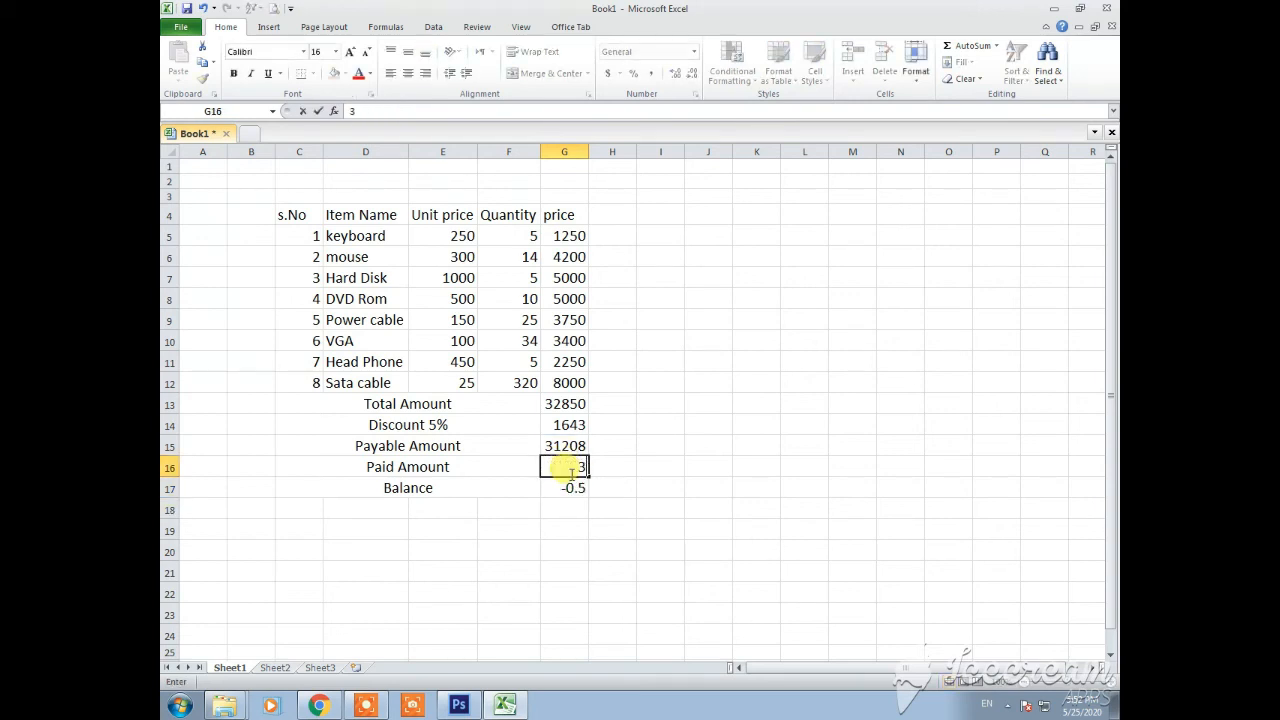
type("1000")
key("Return")
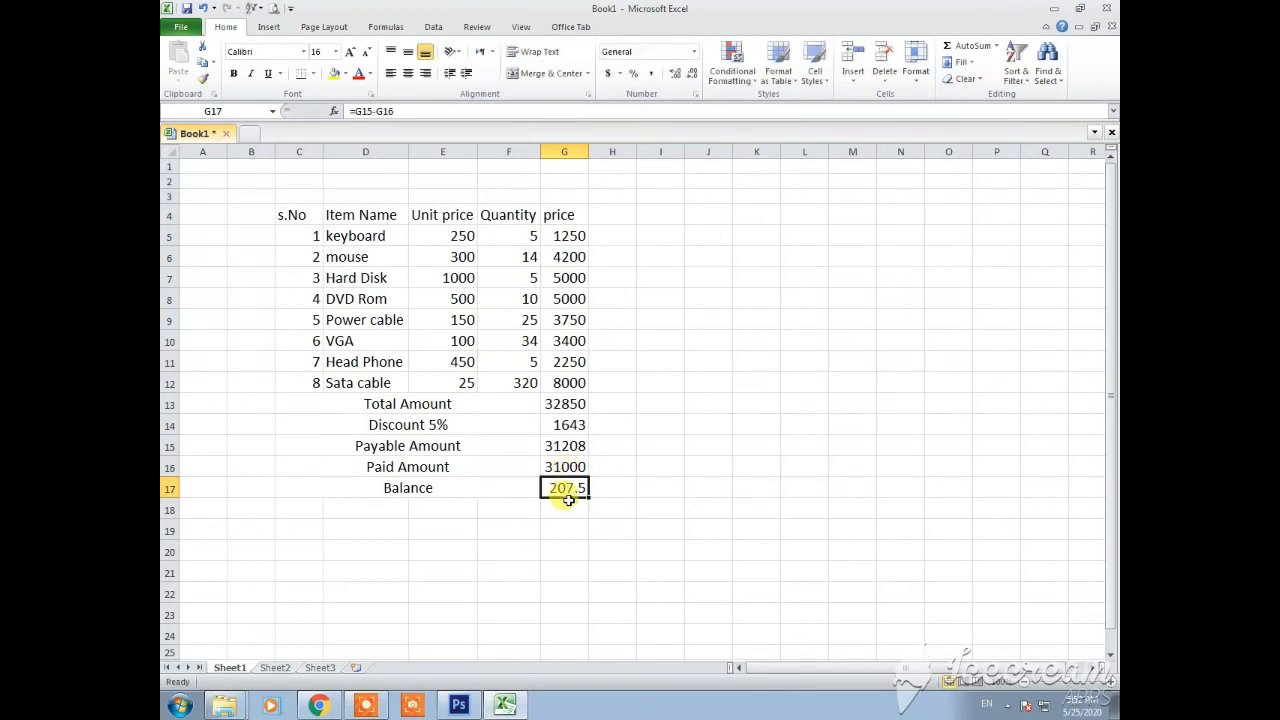
Step: Reduce the balance in cell G17 to zero decimal places
left_click(686, 76)
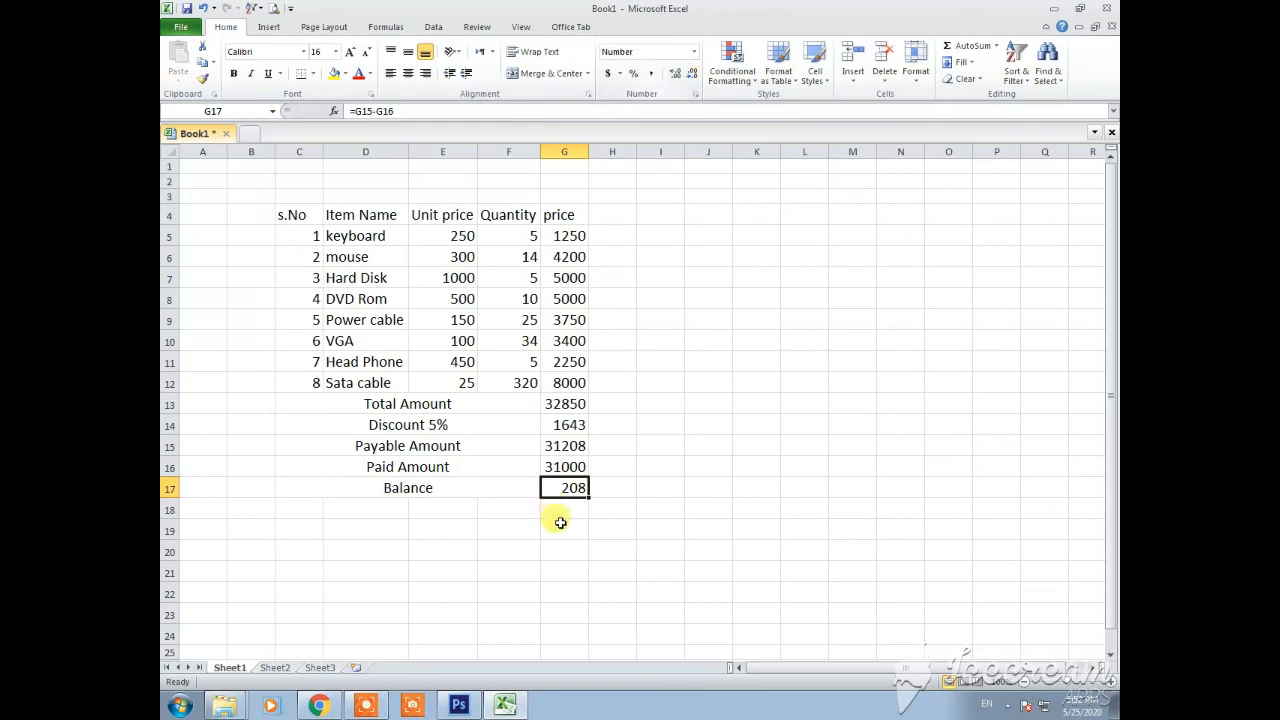
left_click(561, 467)
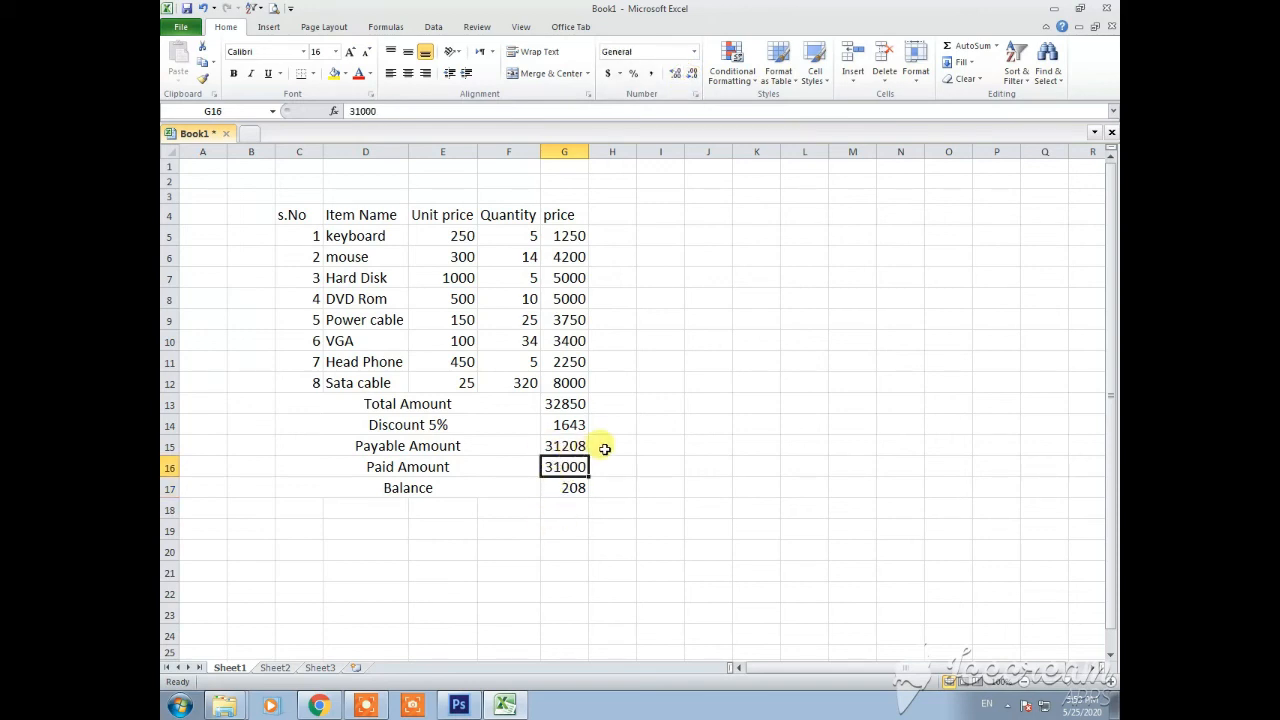
left_click(565, 507)
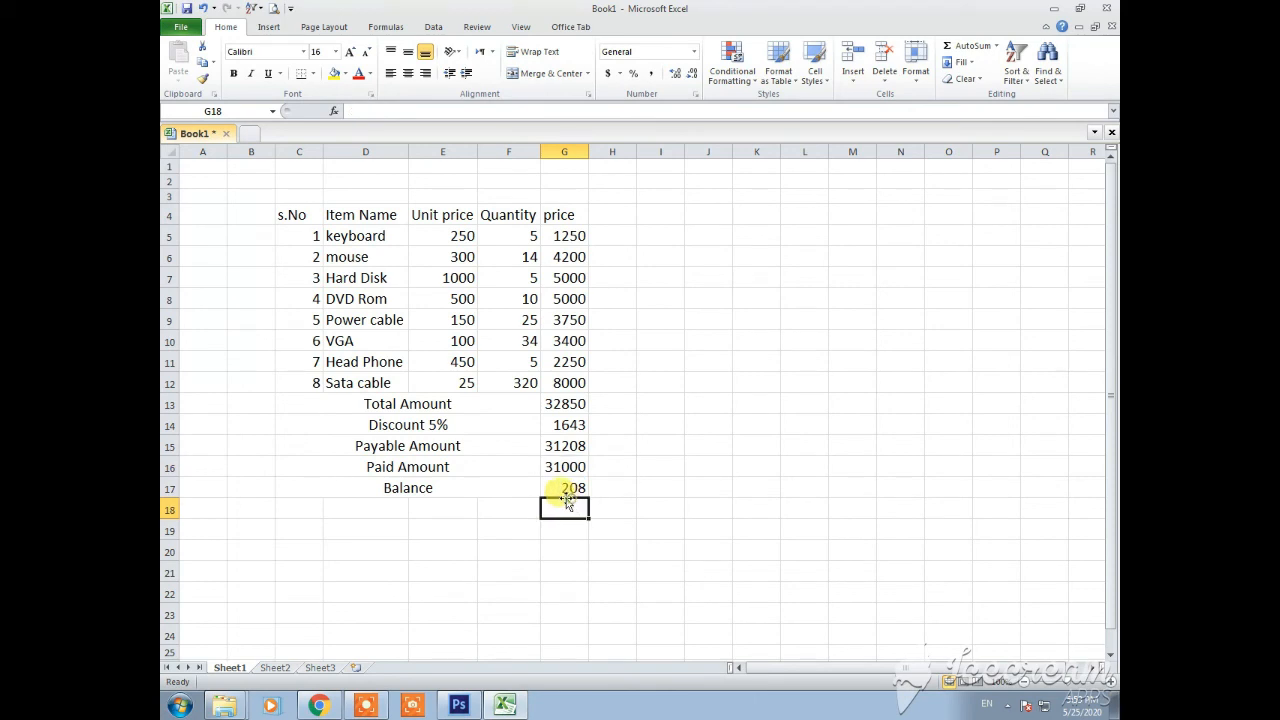
Step: Apply all borders to the whole price table, cells C4 to G17
left_click_drag(285, 211, 552, 481)
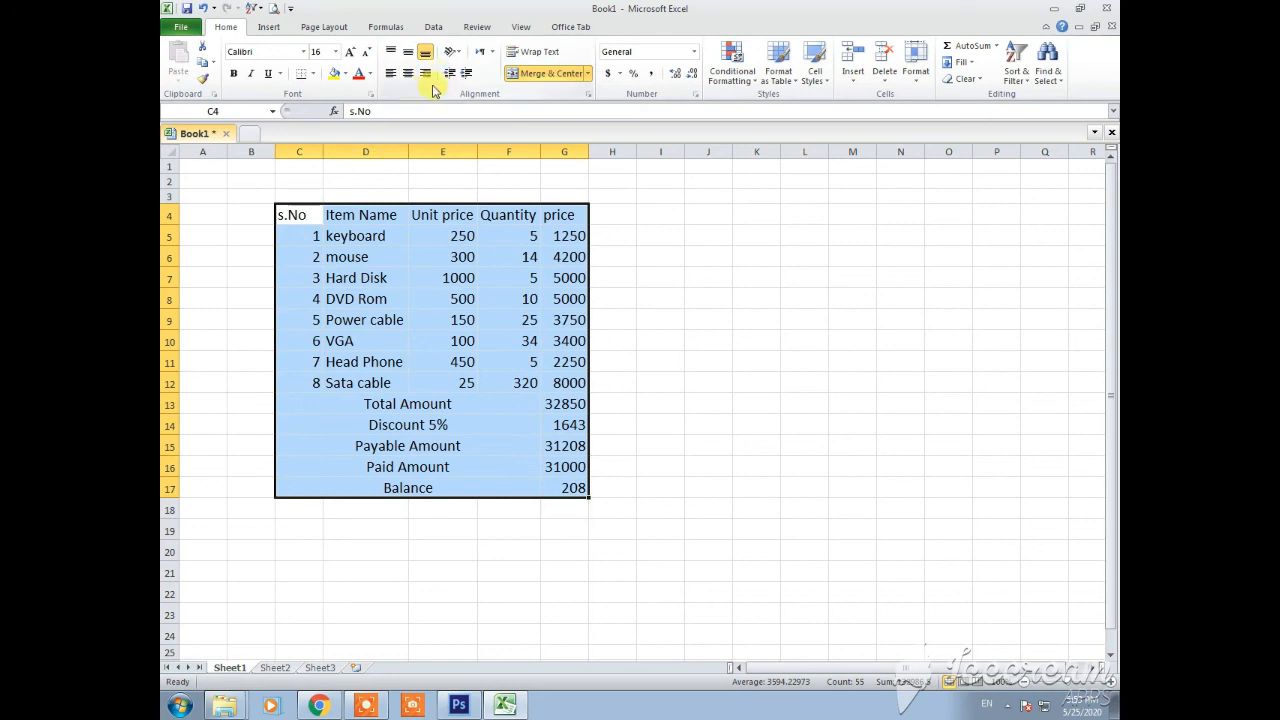
left_click(312, 74)
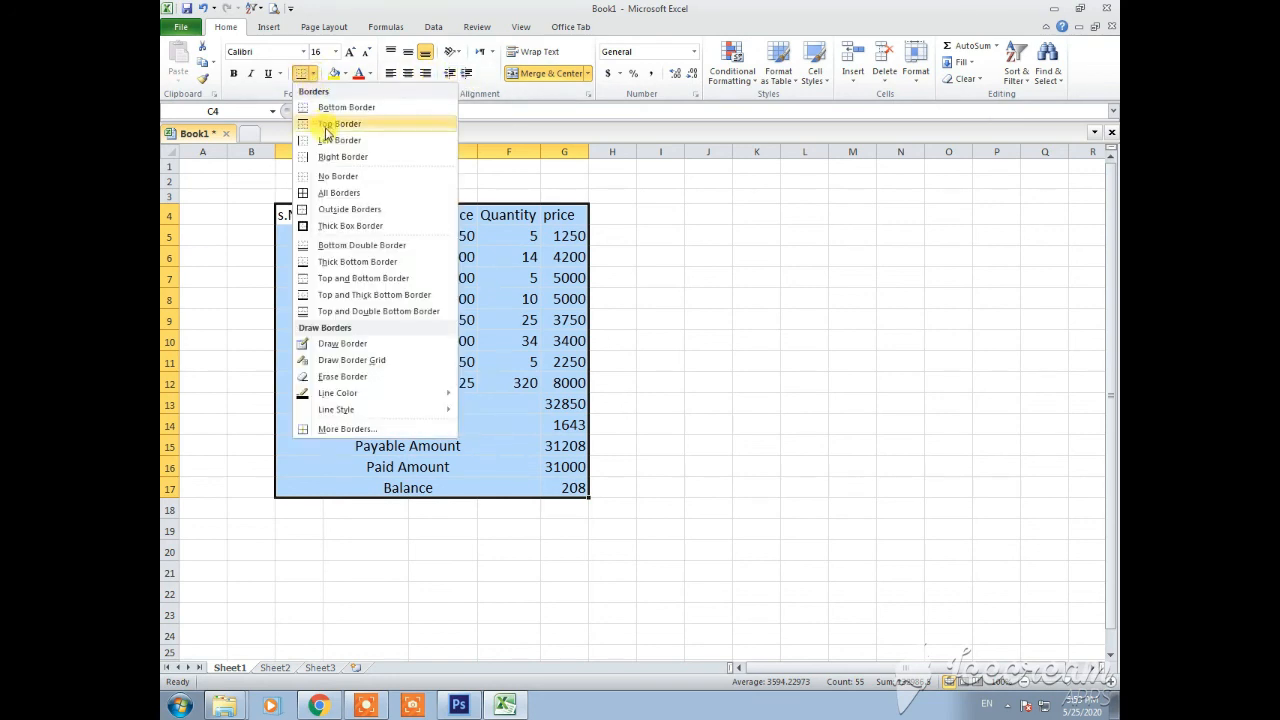
left_click(330, 192)
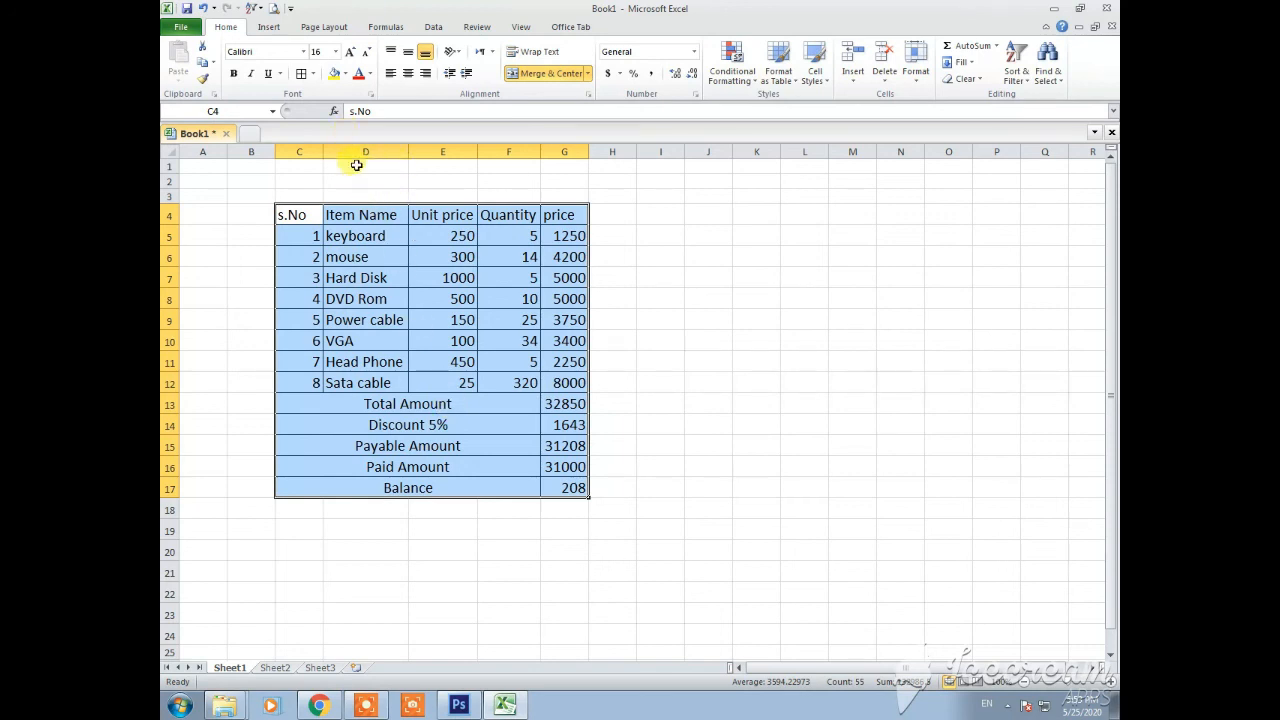
Step: Fill the price table C4:G17 with a blue theme color and set its text color to yellow
left_click(345, 74)
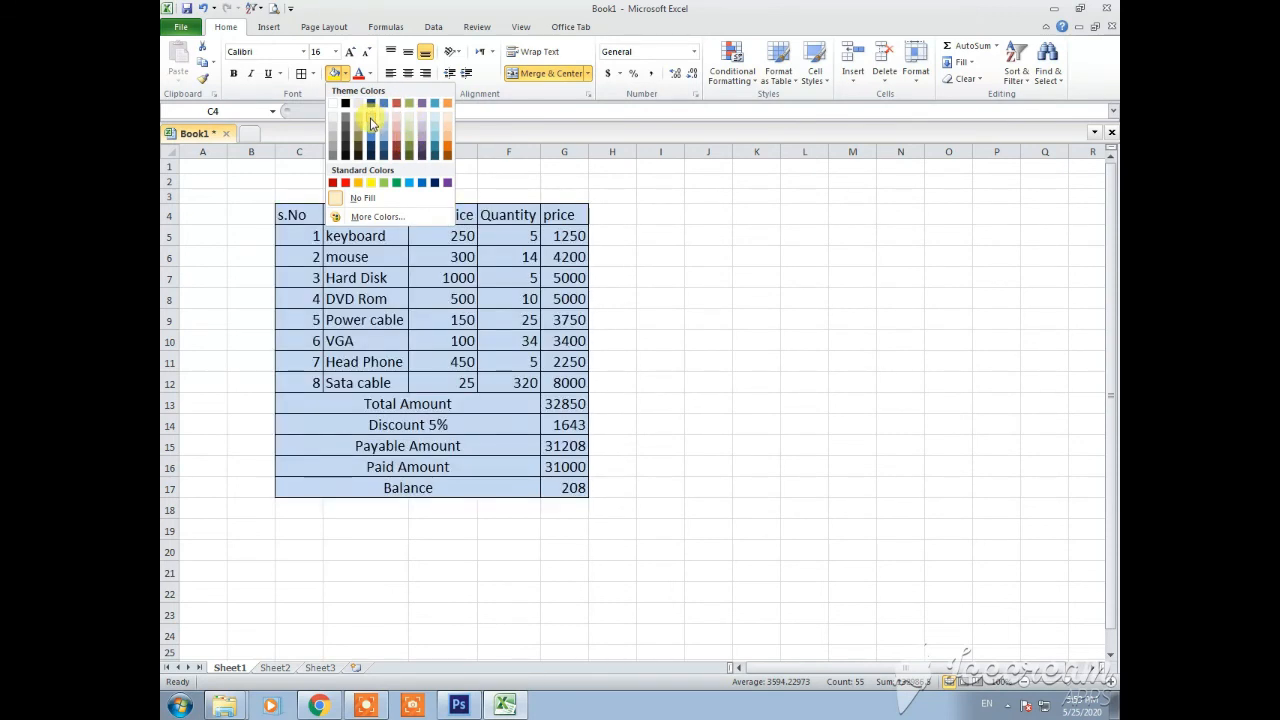
left_click(370, 137)
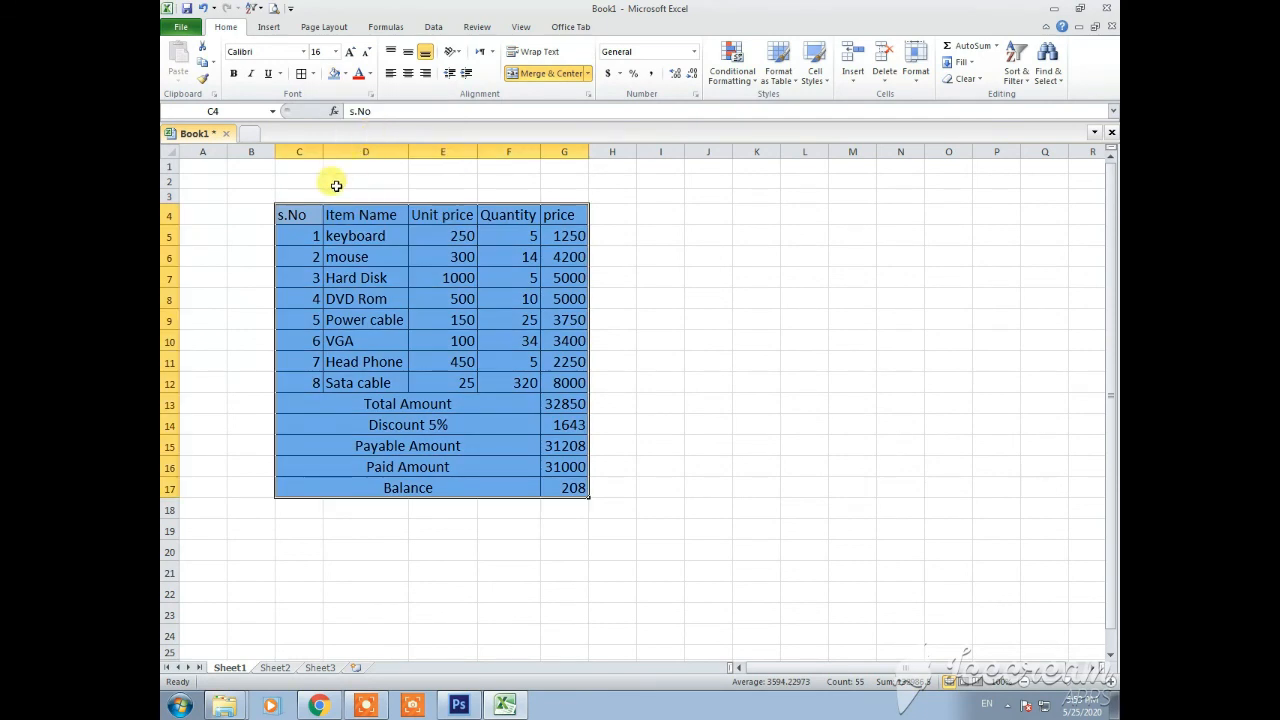
left_click(369, 73)
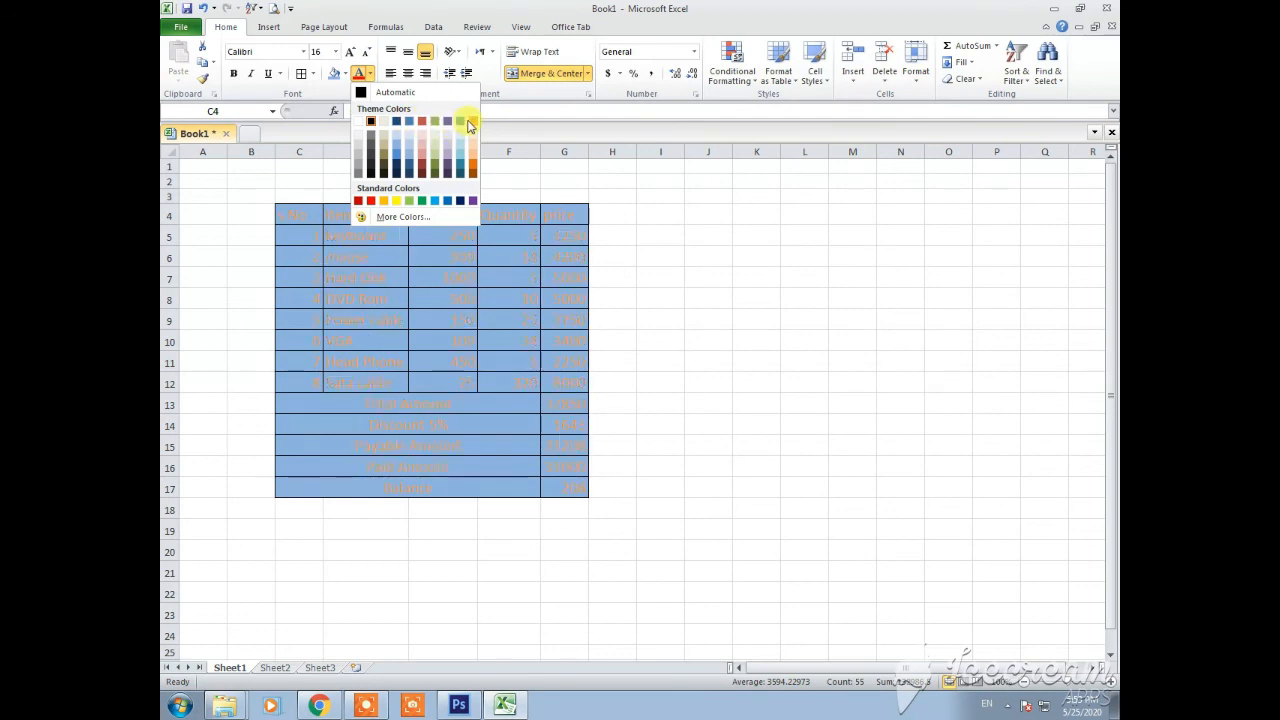
left_click(398, 207)
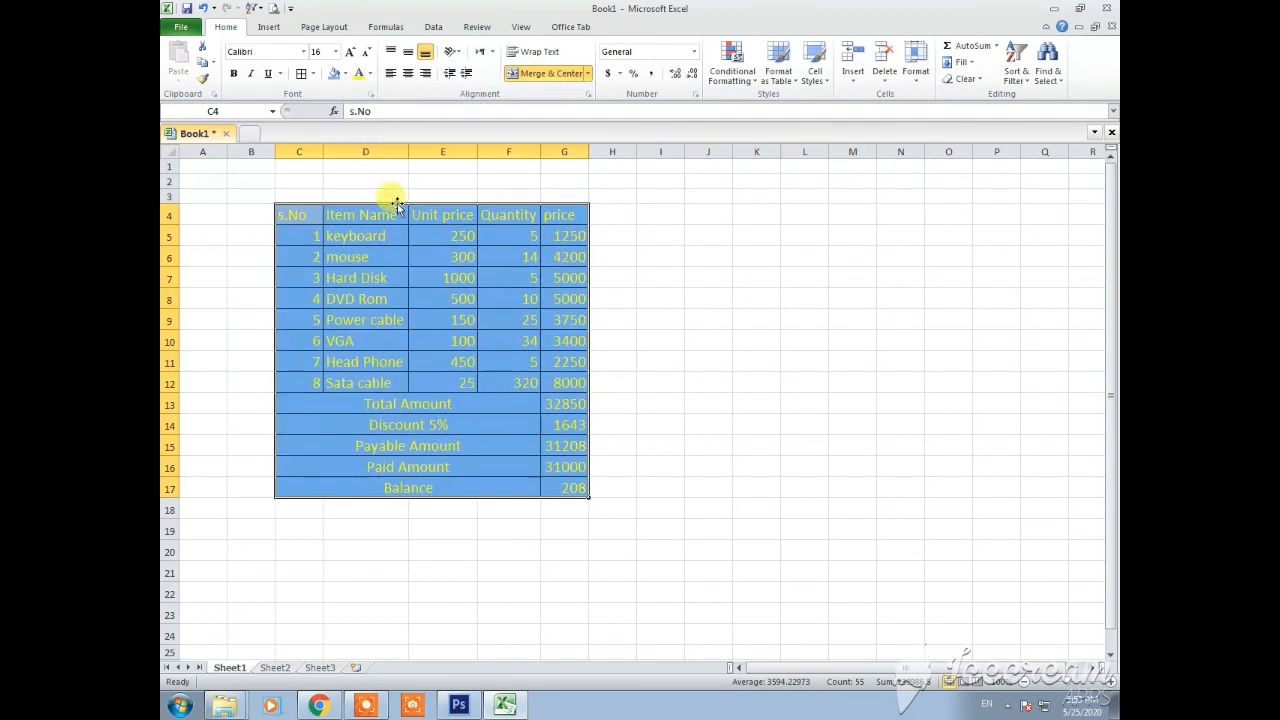
left_click(624, 304)
Step: Change the fill color of the whole table, C4 to G17, to Black, Text 1
left_click_drag(280, 206, 574, 488)
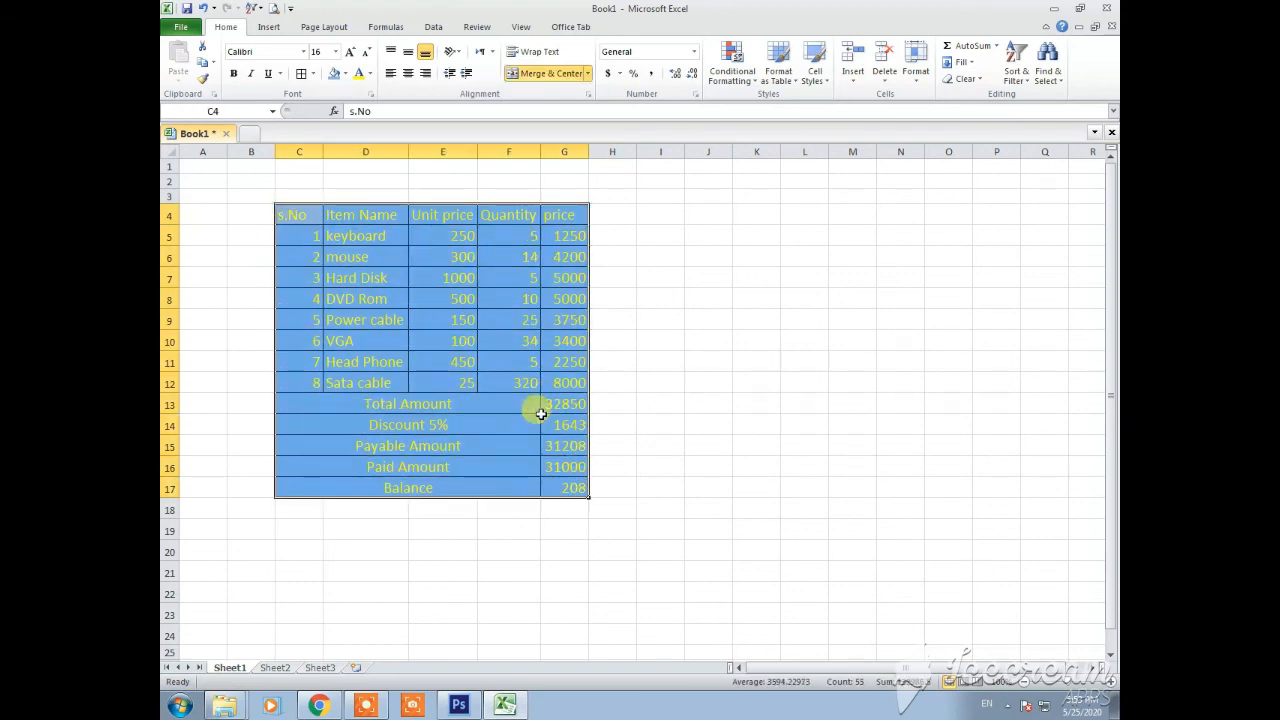
left_click(344, 74)
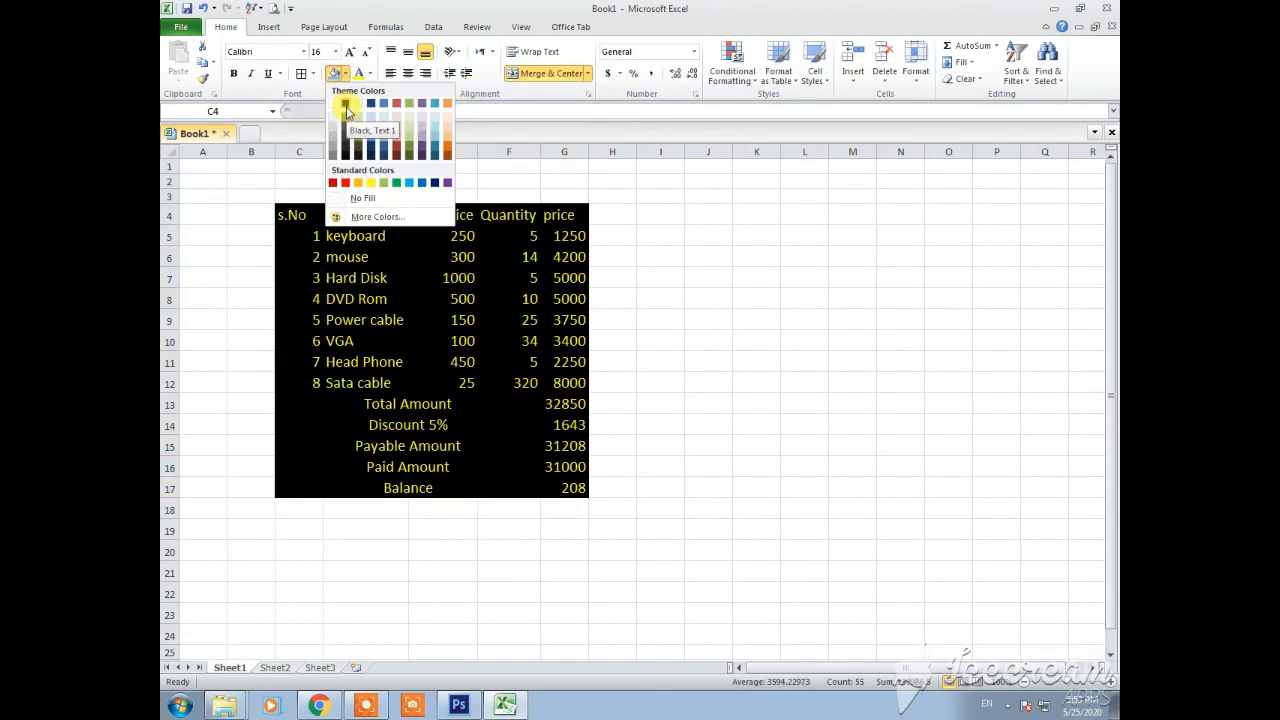
left_click(345, 107)
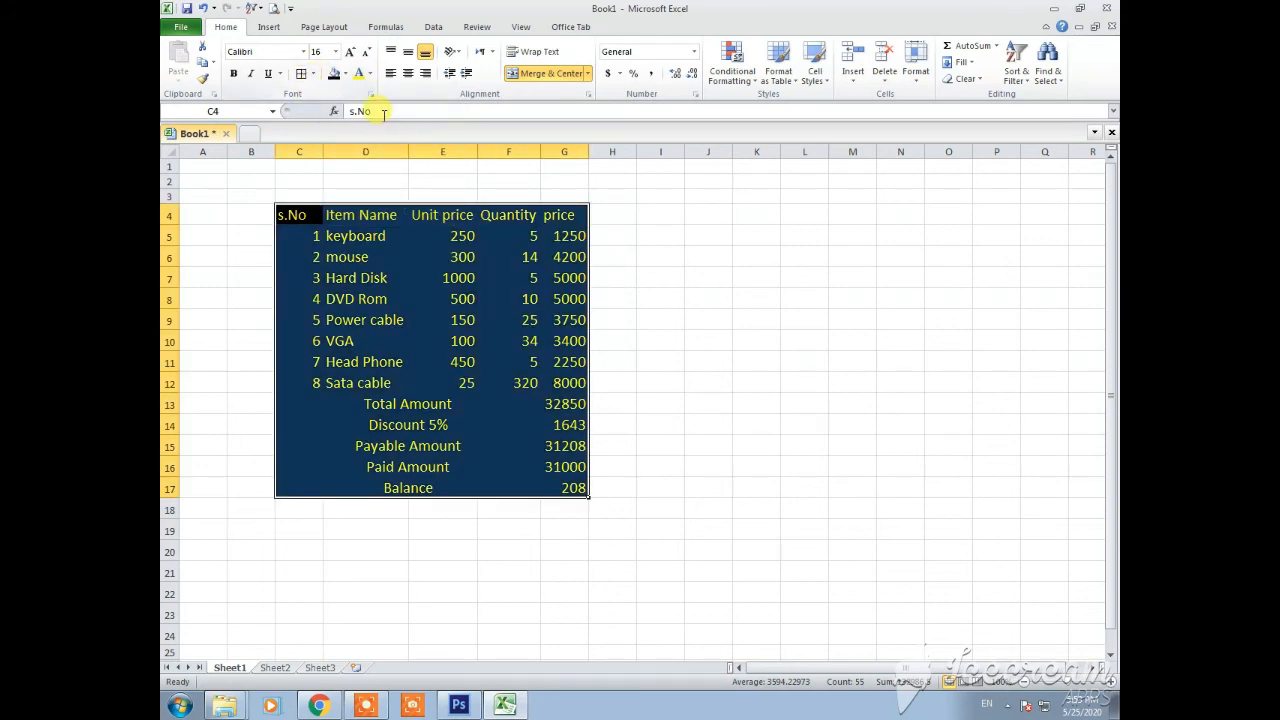
Step: Change the fill of the whole table, C4 to G17, to the red theme color and make its text bold
left_click(344, 75)
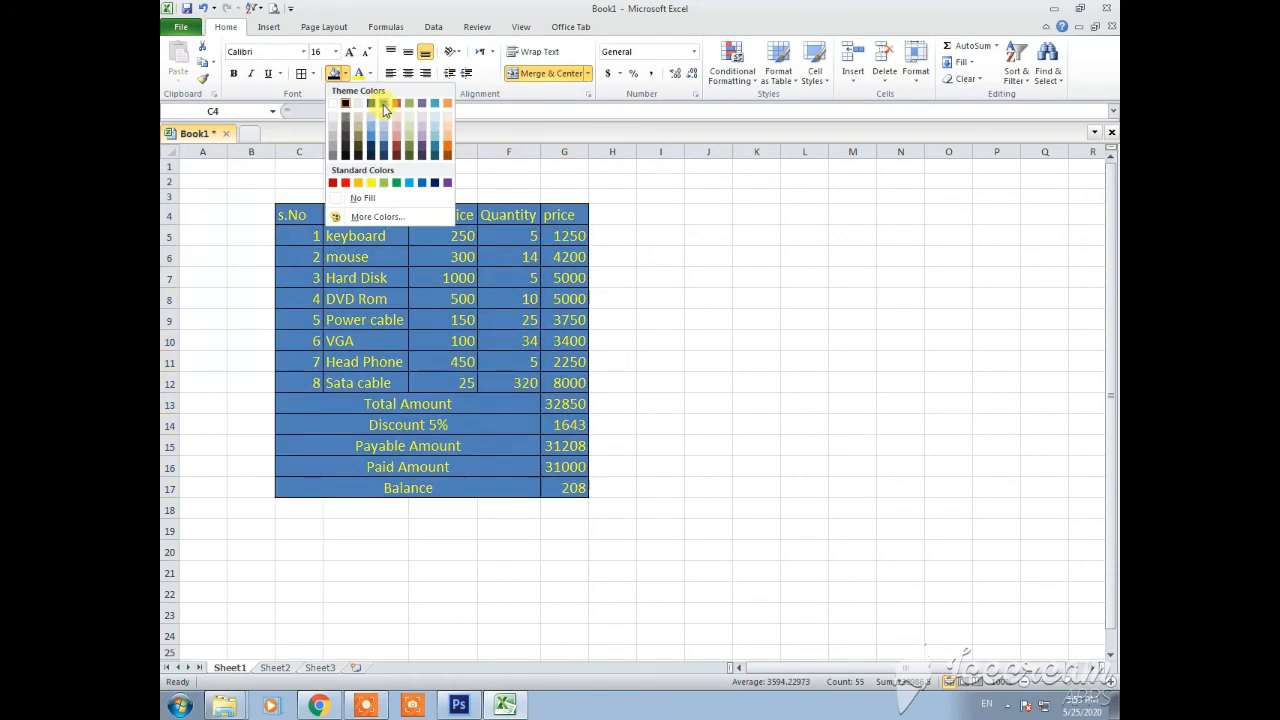
left_click(395, 105)
left_click(651, 292)
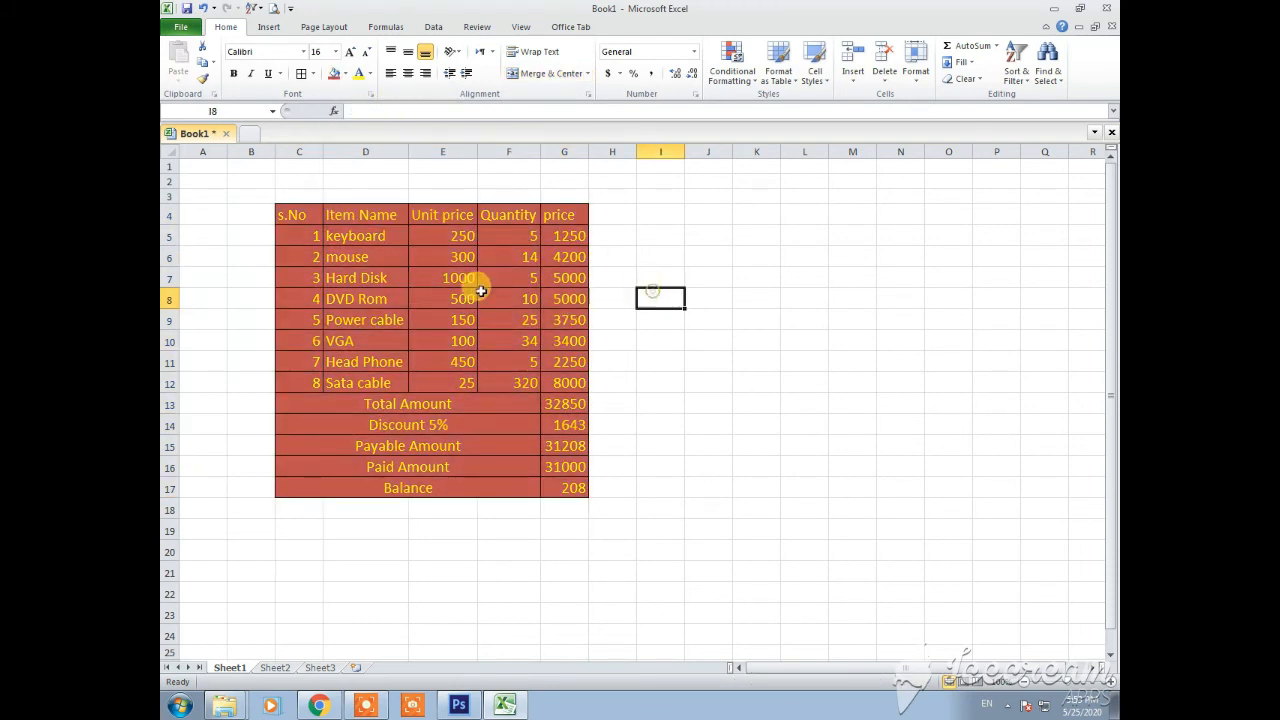
left_click_drag(286, 214, 549, 475)
left_click(234, 74)
left_click(554, 336)
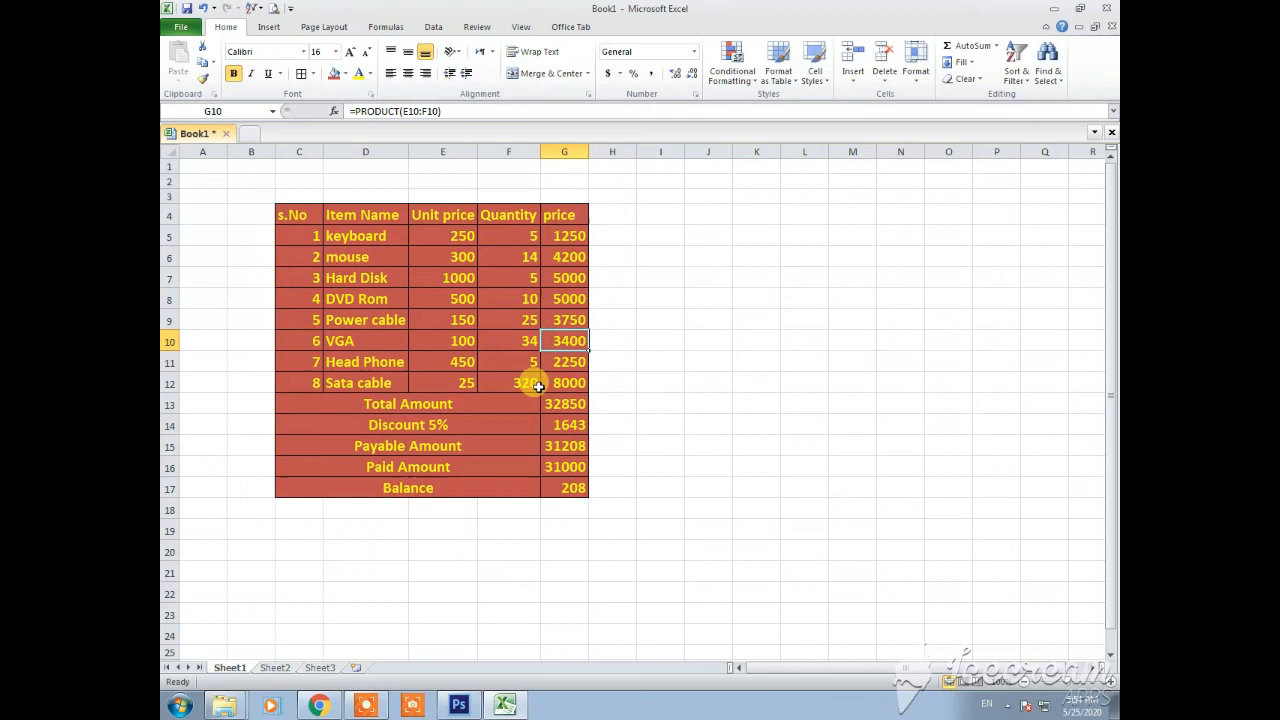
Step: Insert a new blank row above row 1 of the sheet
left_click(170, 168)
right_click(170, 168)
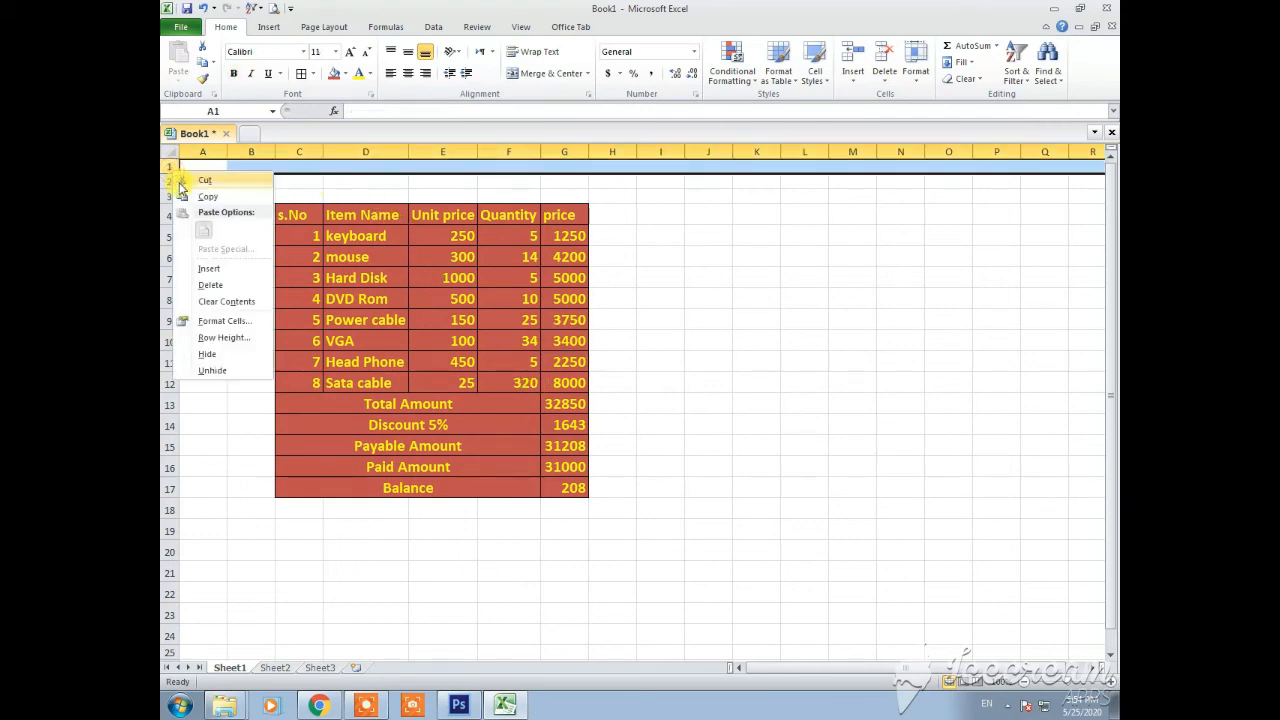
left_click(218, 270)
left_click(316, 182)
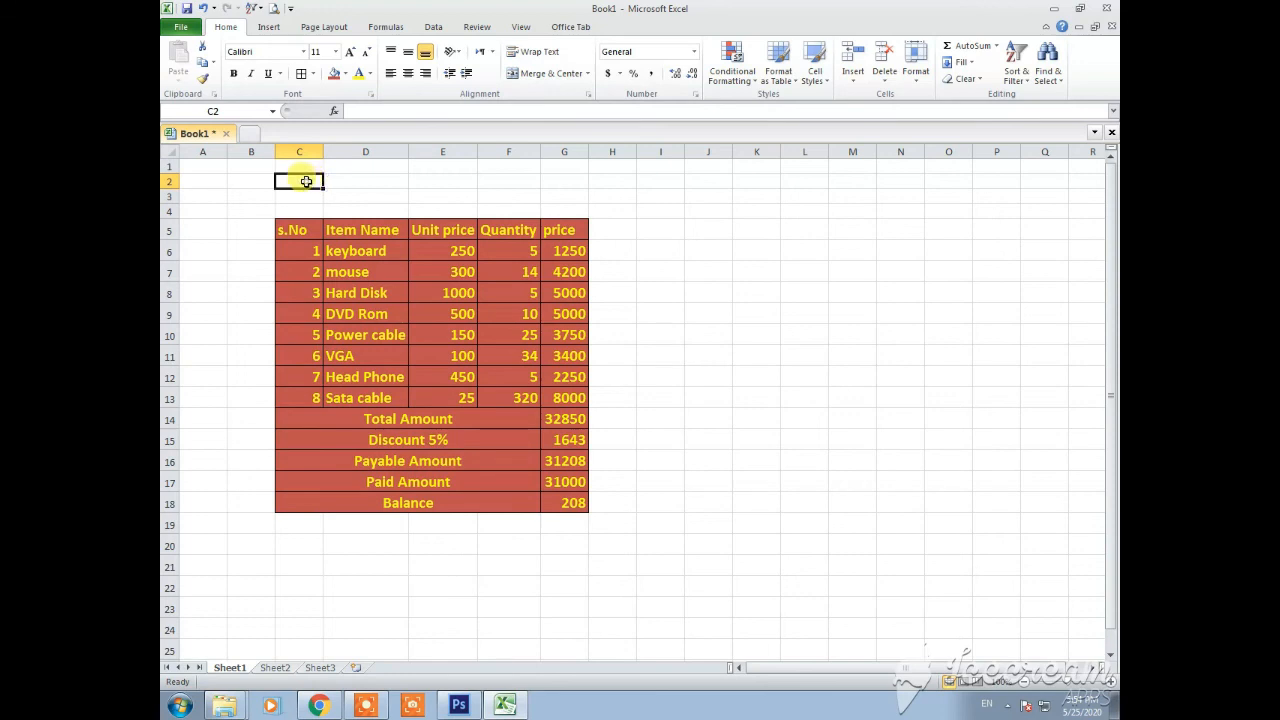
Step: Merge and center cells C2 and D2 above the table and enter the label "Invoice NO"
left_click(332, 184)
left_click(302, 179)
left_click_drag(300, 177, 338, 180)
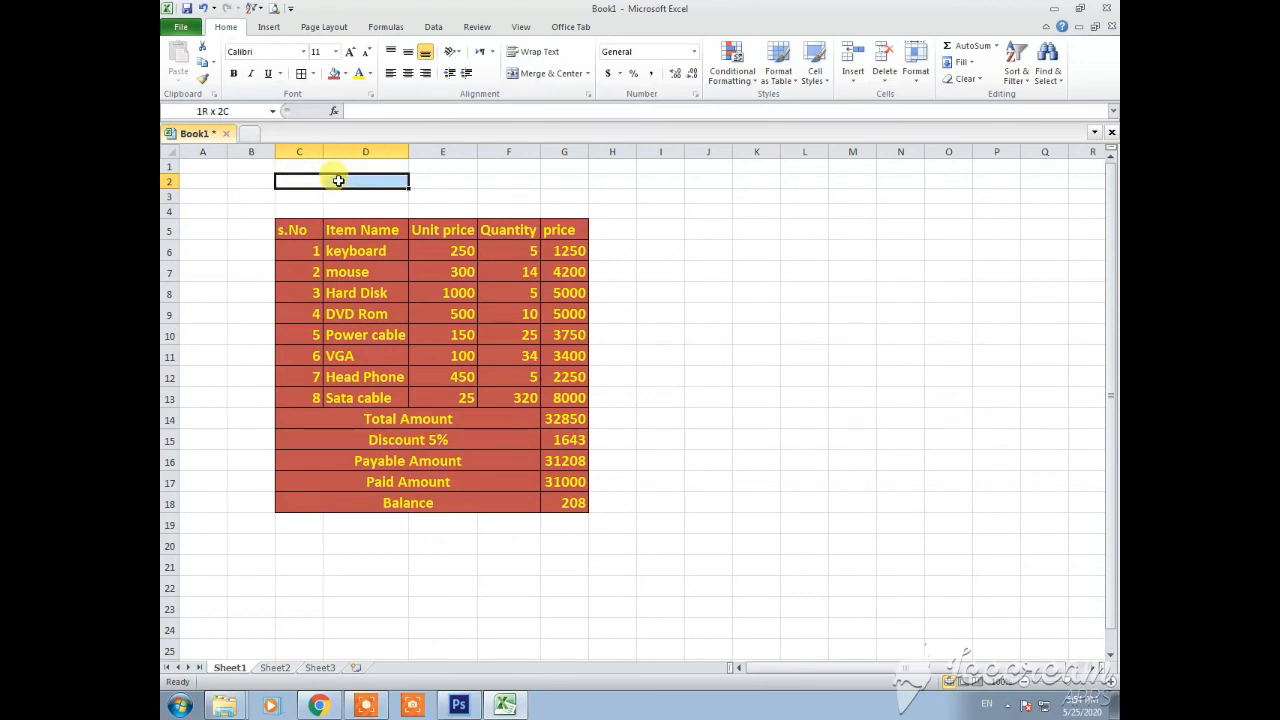
left_click(548, 73)
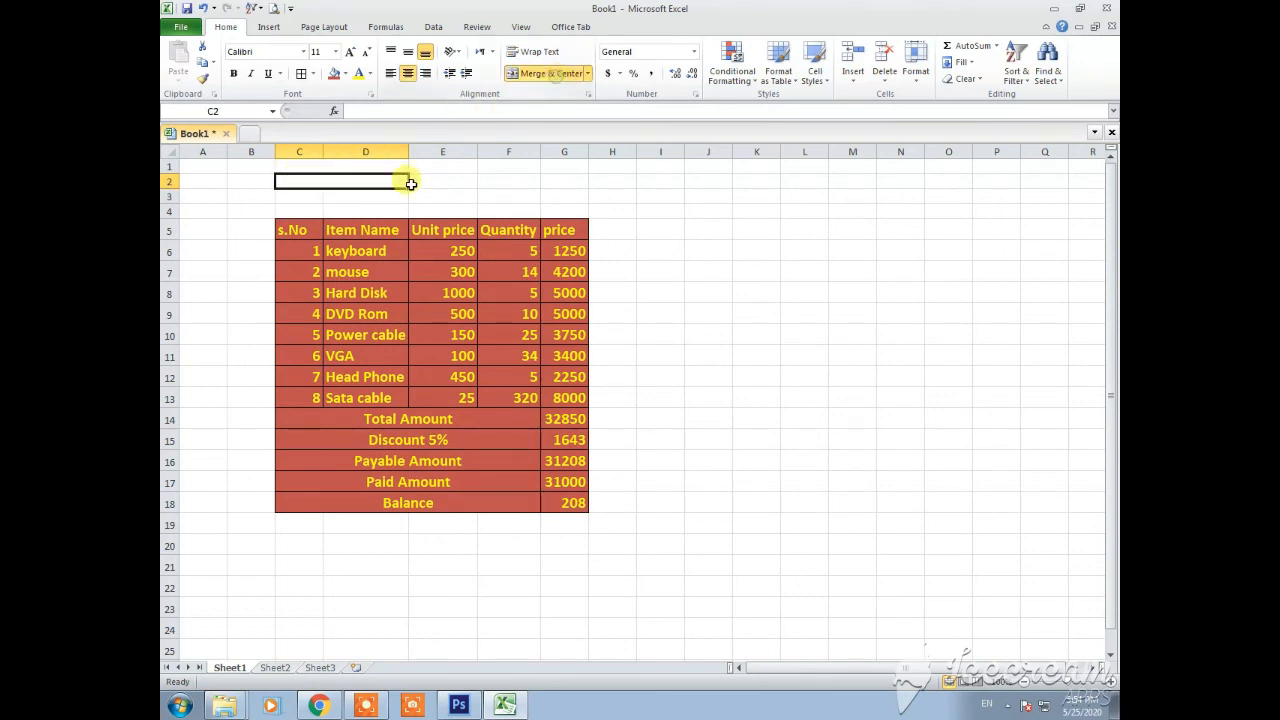
double_click(362, 180)
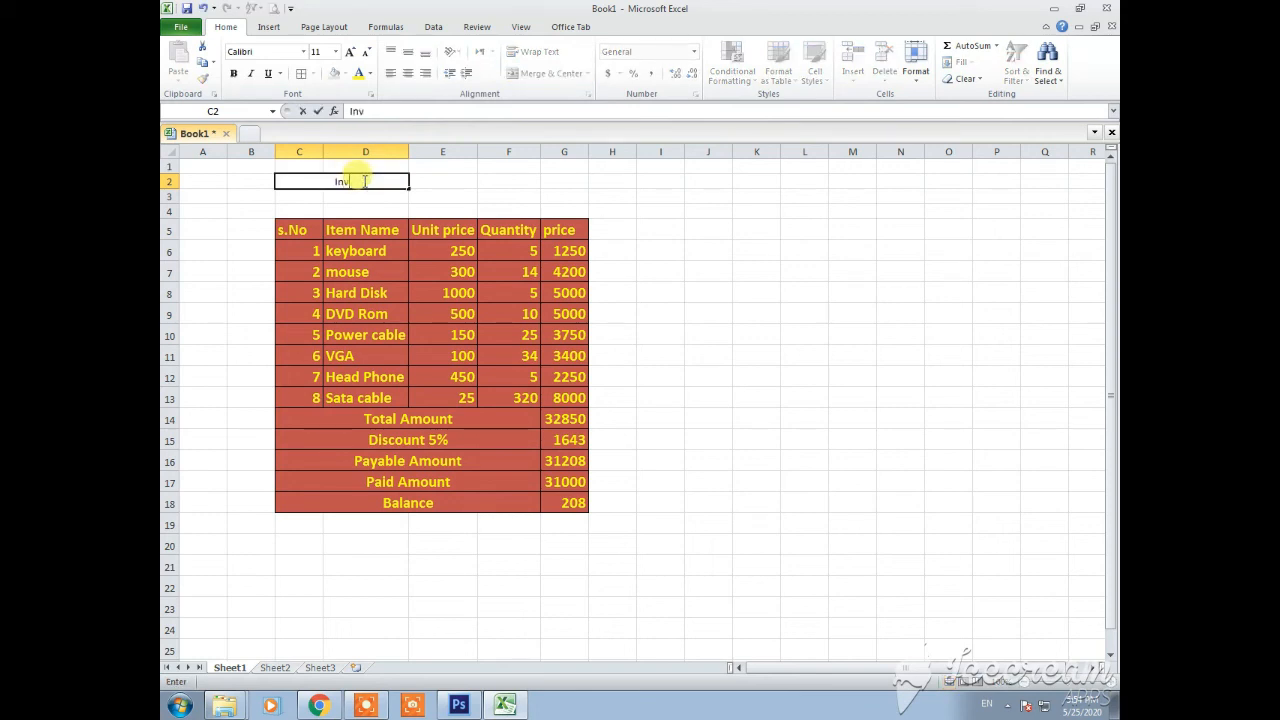
type("NO")
Step: Merge and center cells F2 and G2 and enter the label "Date"
left_click(491, 181)
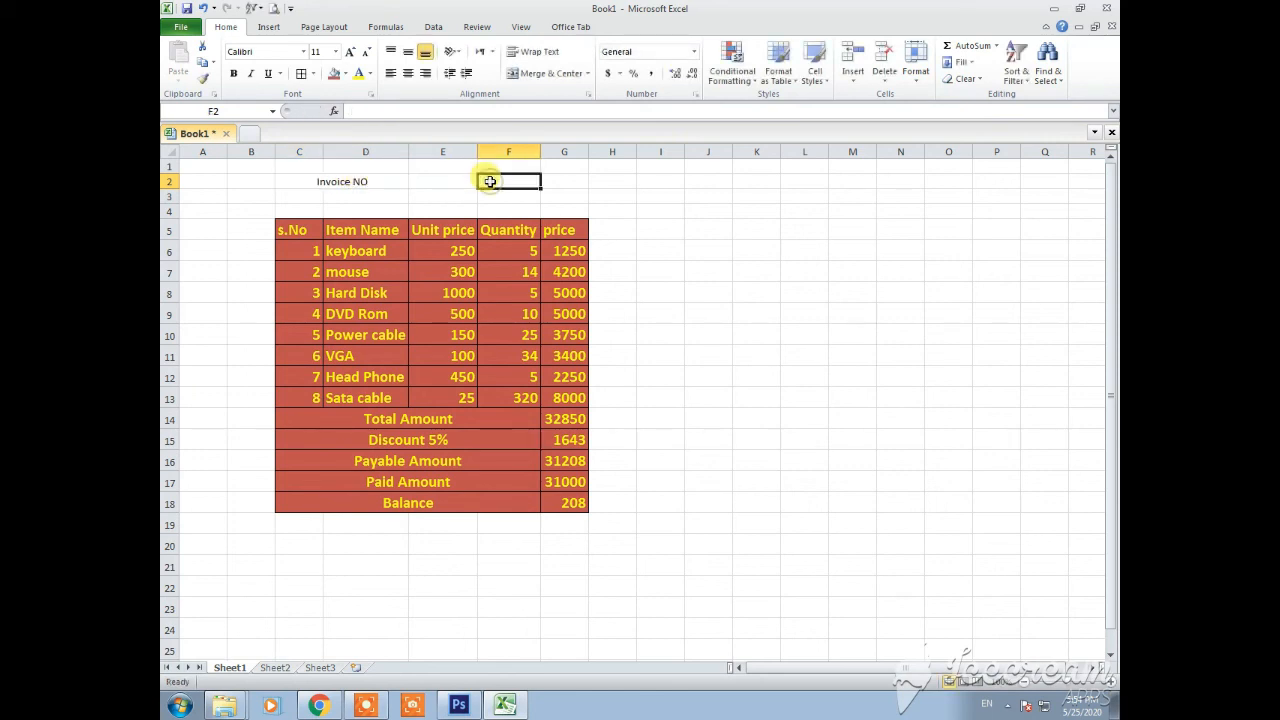
left_click_drag(529, 182, 552, 183)
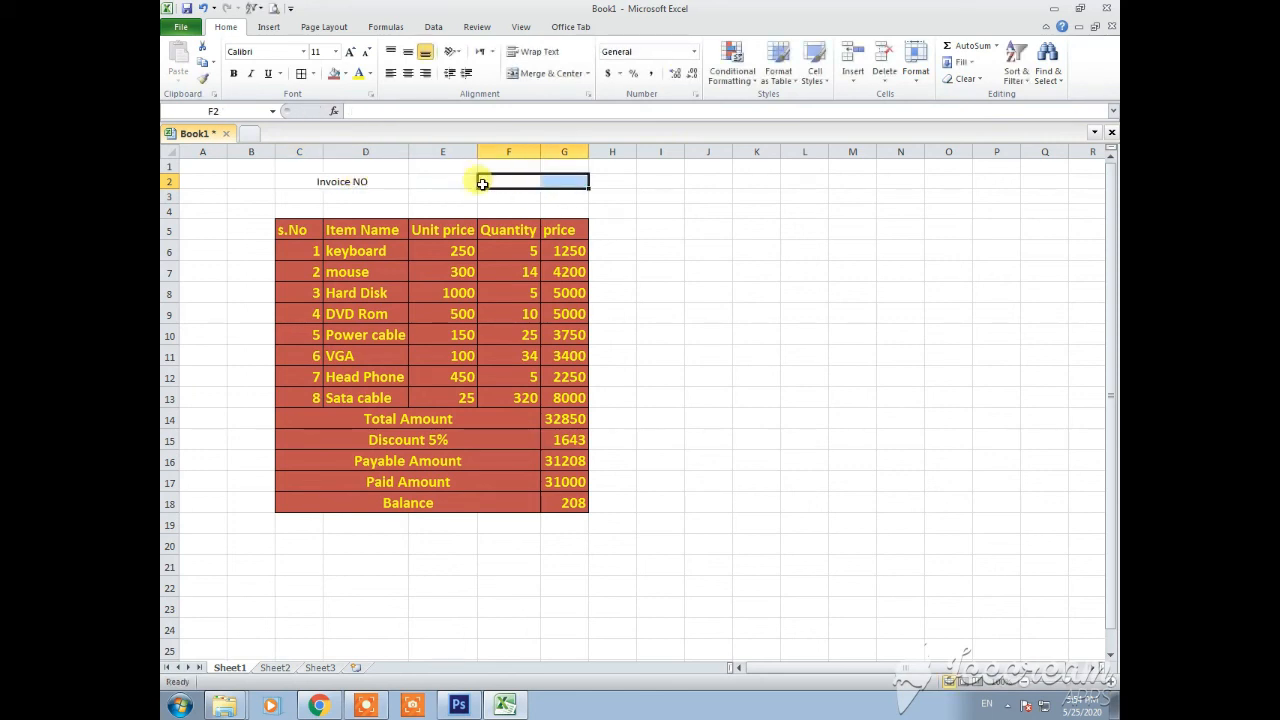
left_click(548, 73)
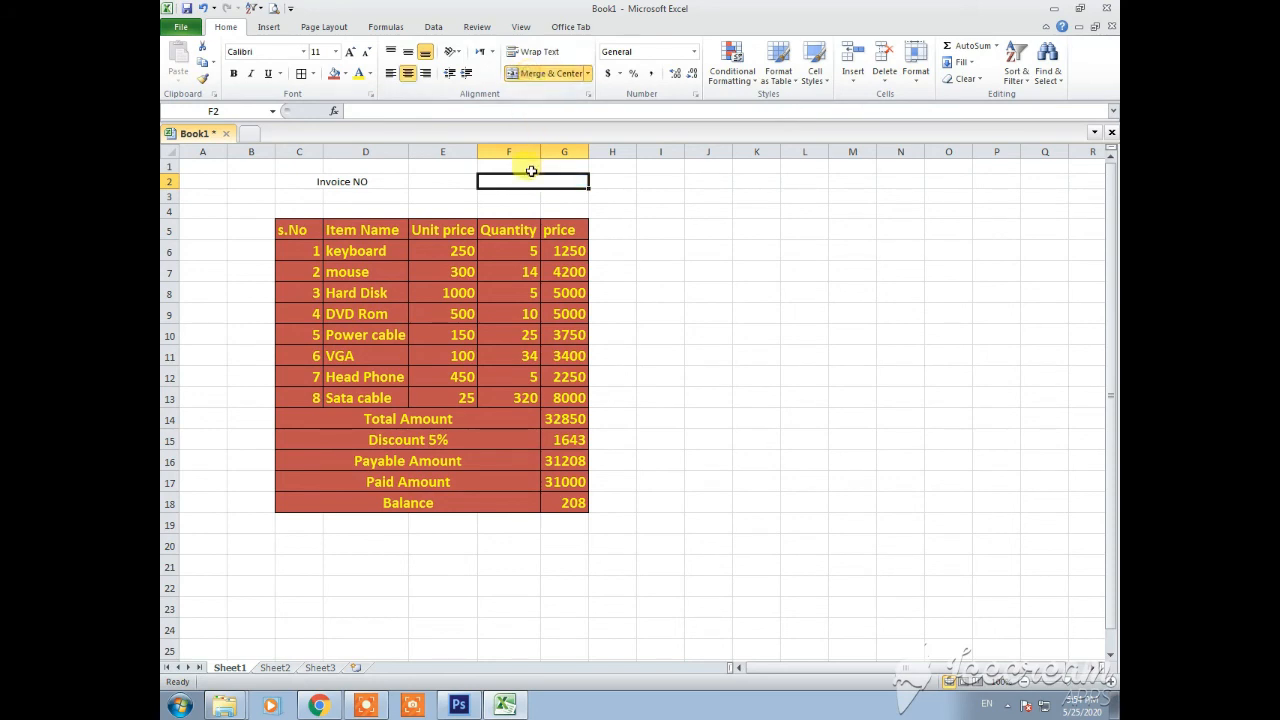
type("Date")
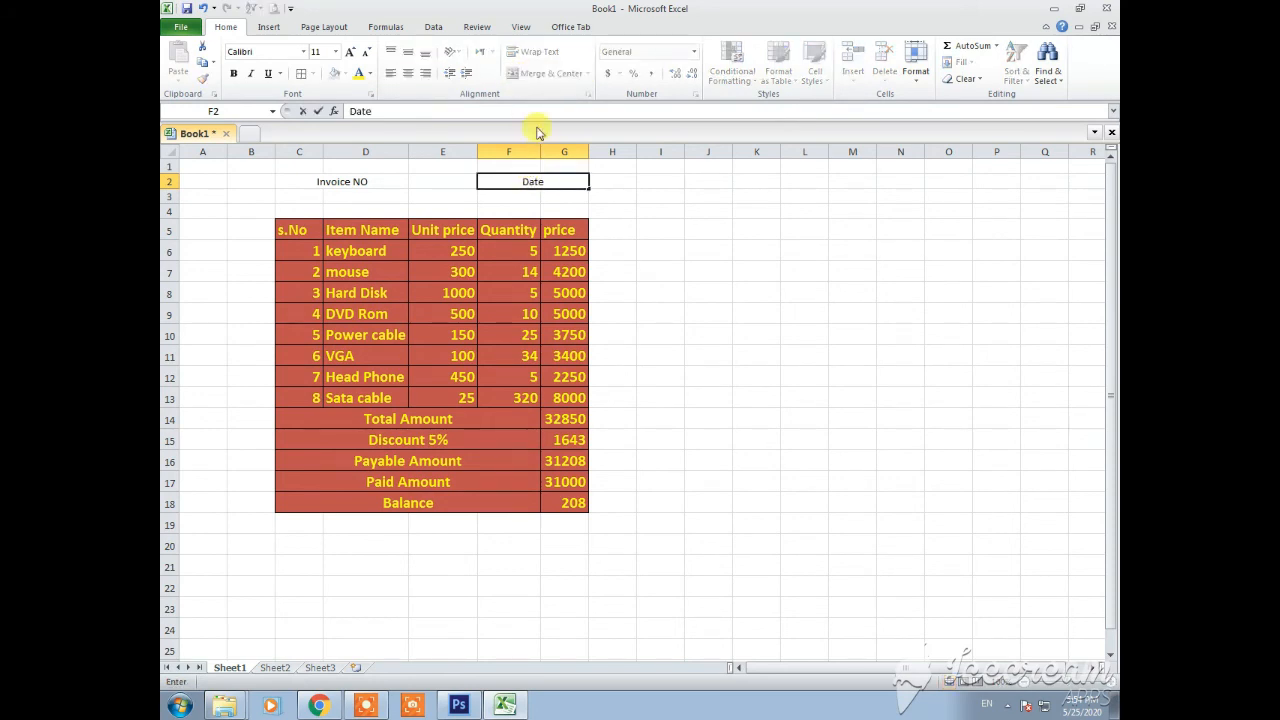
left_click(517, 194)
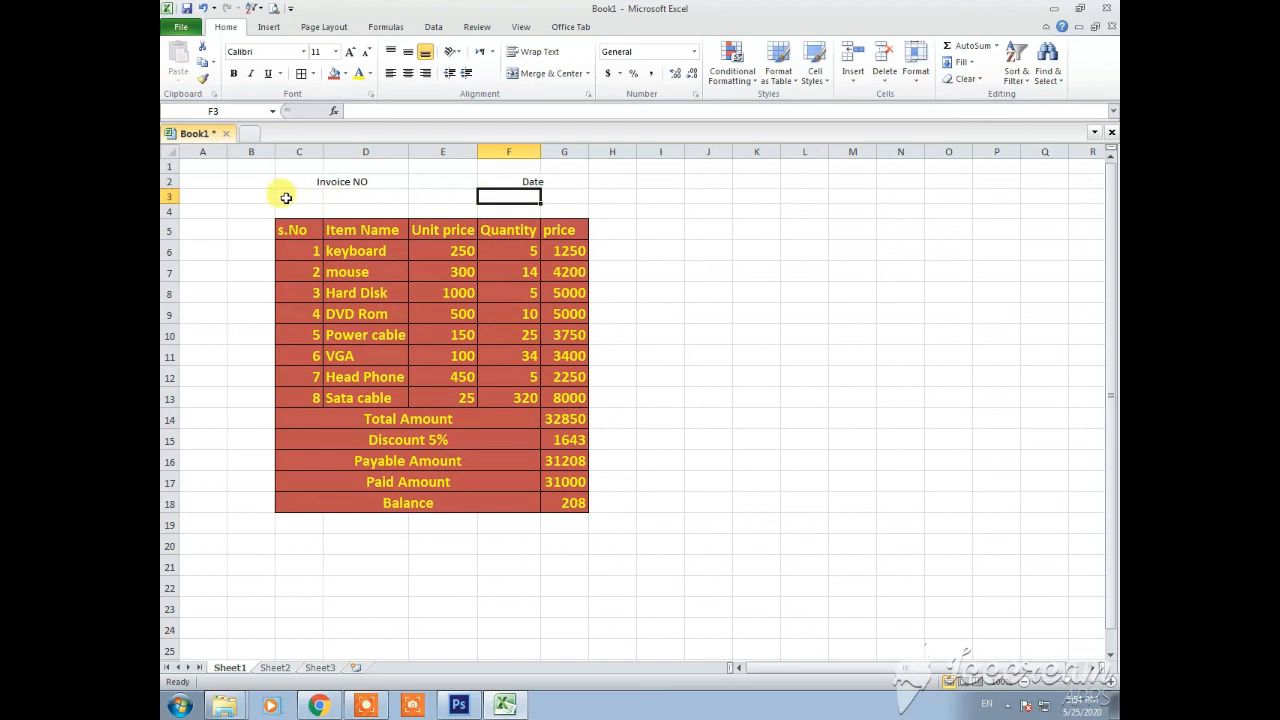
Step: Delete the empty row 3 below the Invoice NO and Date labels
left_click_drag(282, 178, 523, 206)
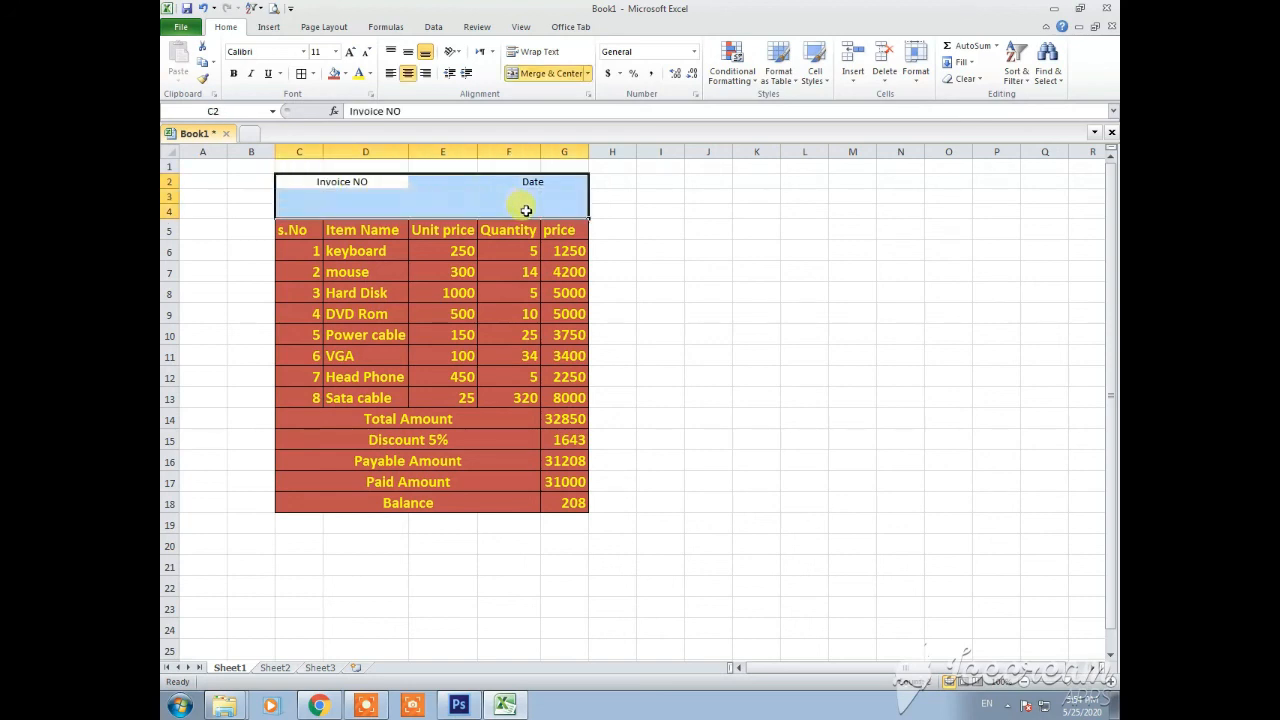
left_click(515, 197)
left_click(171, 196)
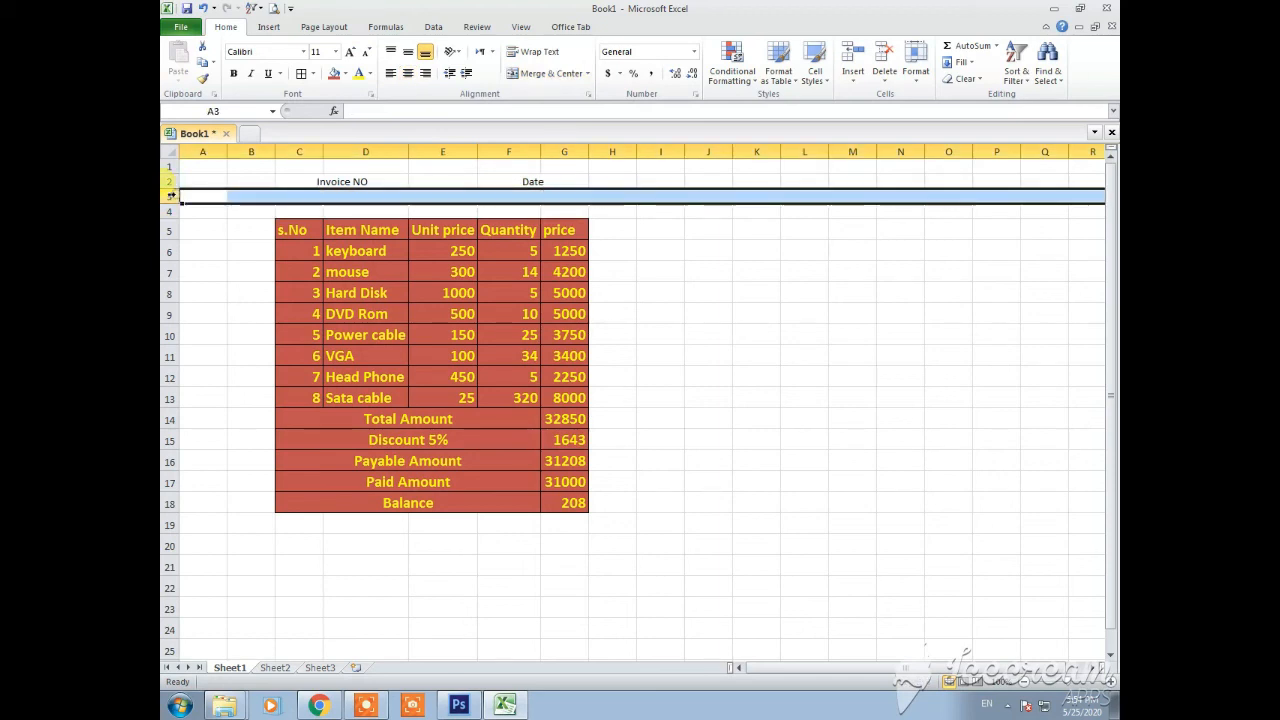
right_click(171, 196)
left_click(222, 313)
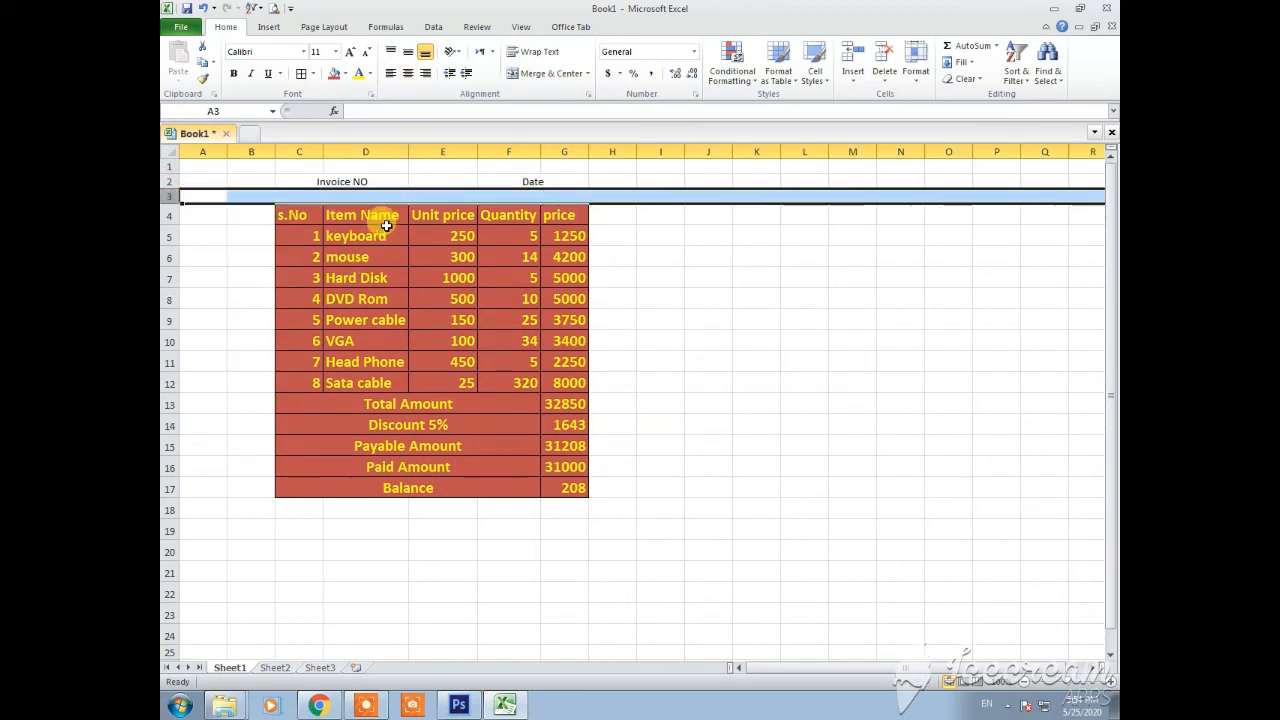
left_click(370, 195)
Step: Insert two blank rows above row 1 to make room for an invoice title
left_click(172, 167)
right_click(172, 168)
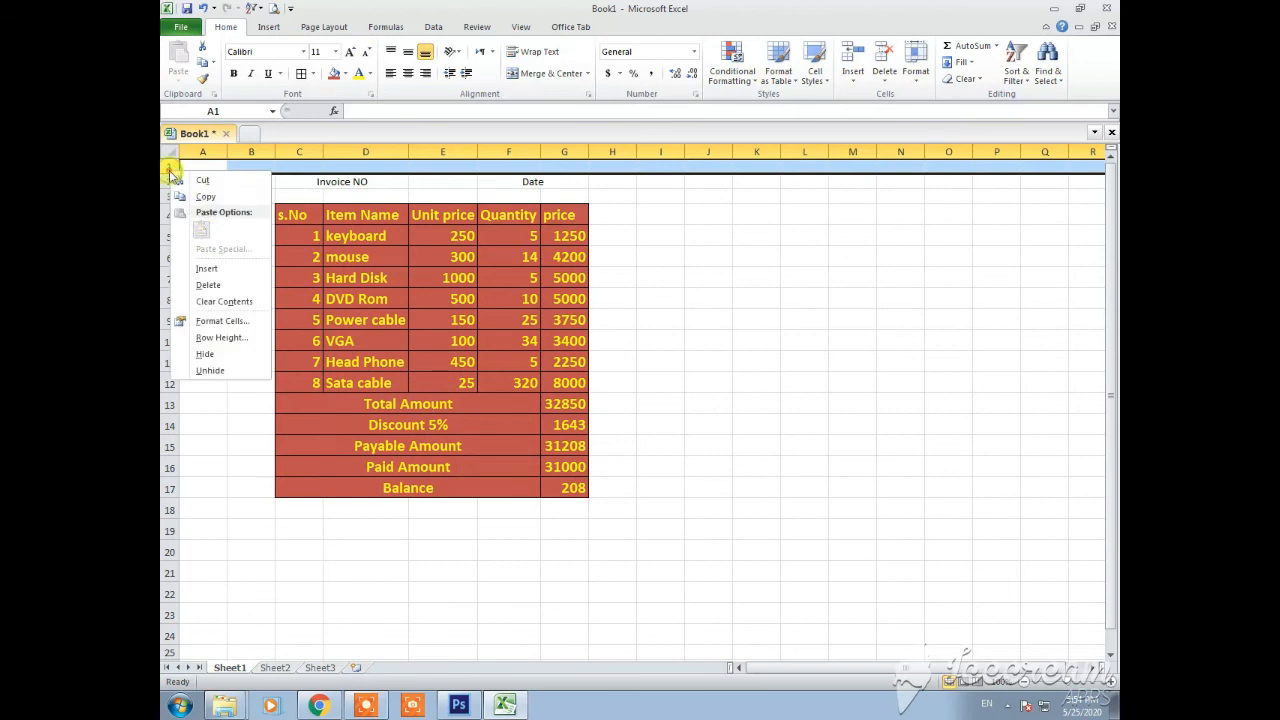
left_click(202, 258)
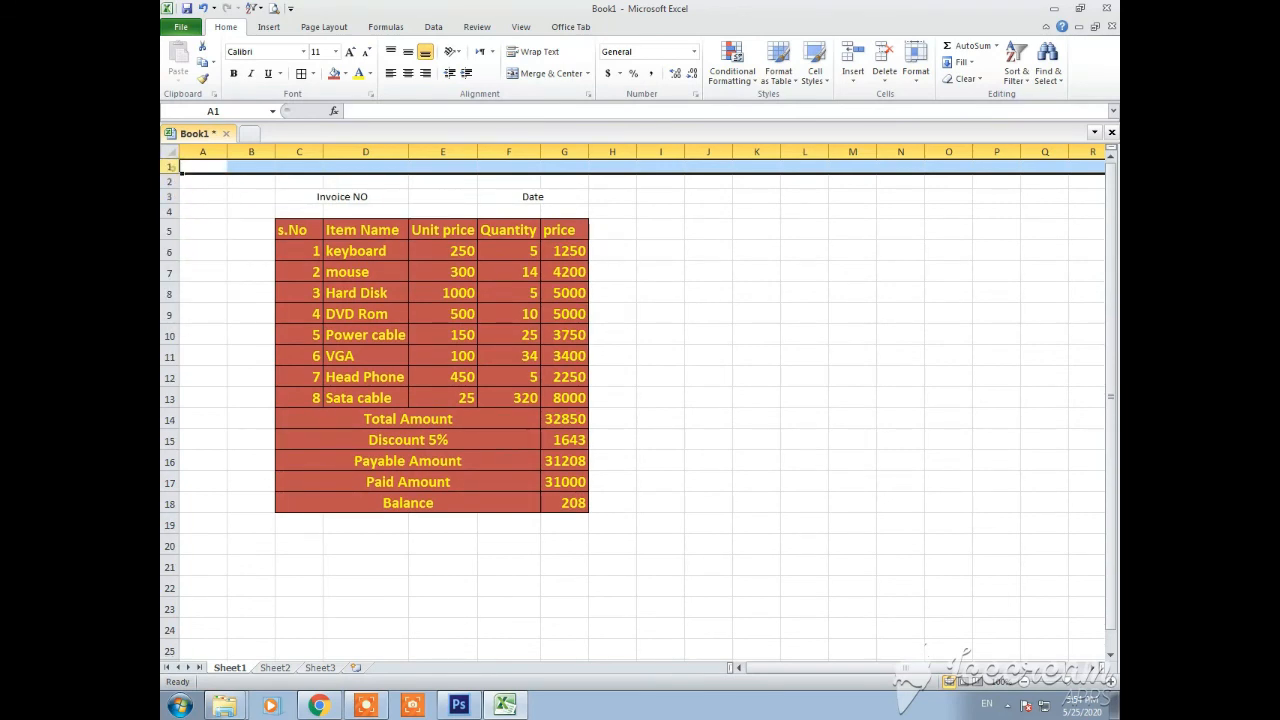
right_click(181, 169)
left_click(210, 262)
Step: Apply outside borders to the header area above the table, cells C1 to G5
left_click_drag(288, 168, 569, 226)
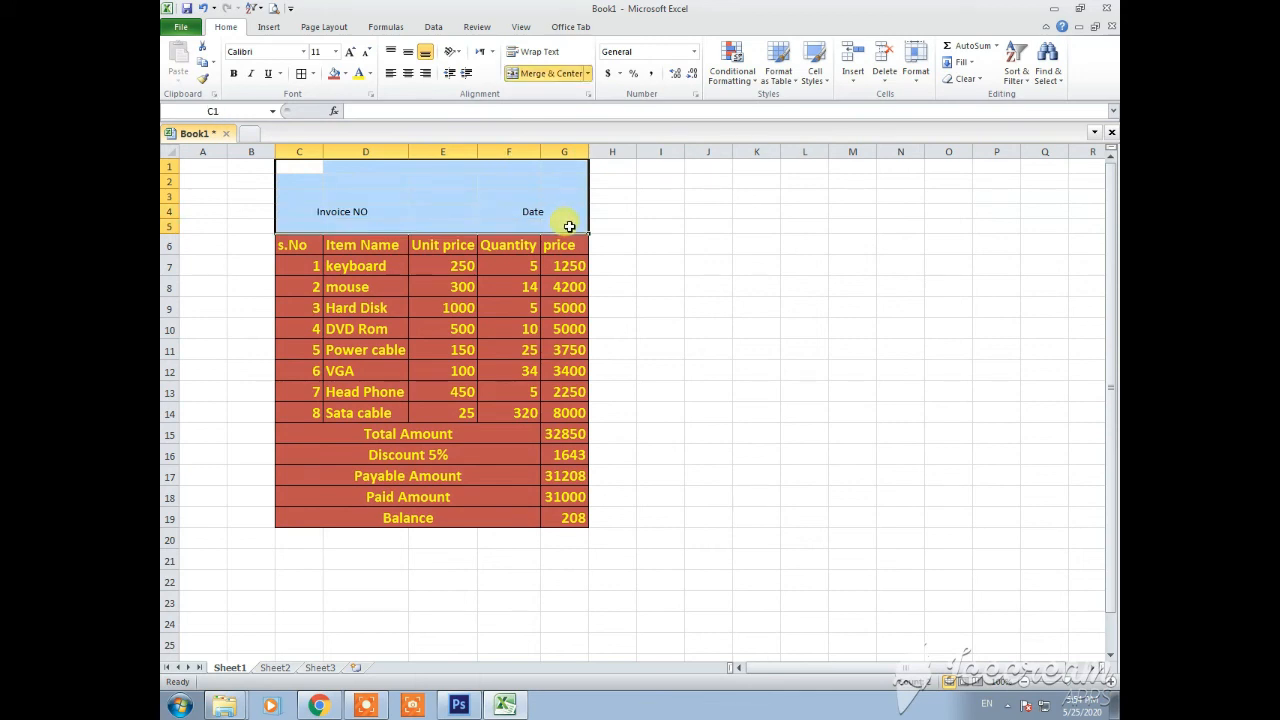
left_click(447, 228)
left_click_drag(291, 164, 561, 226)
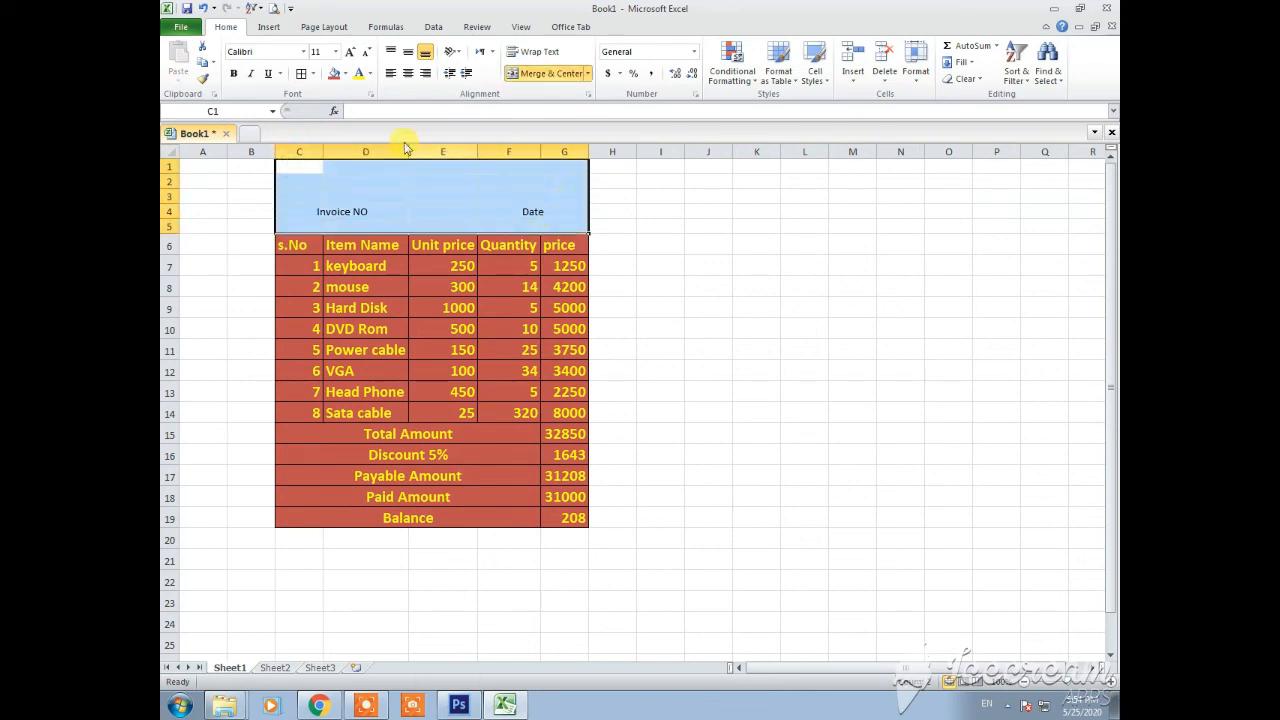
left_click(316, 74)
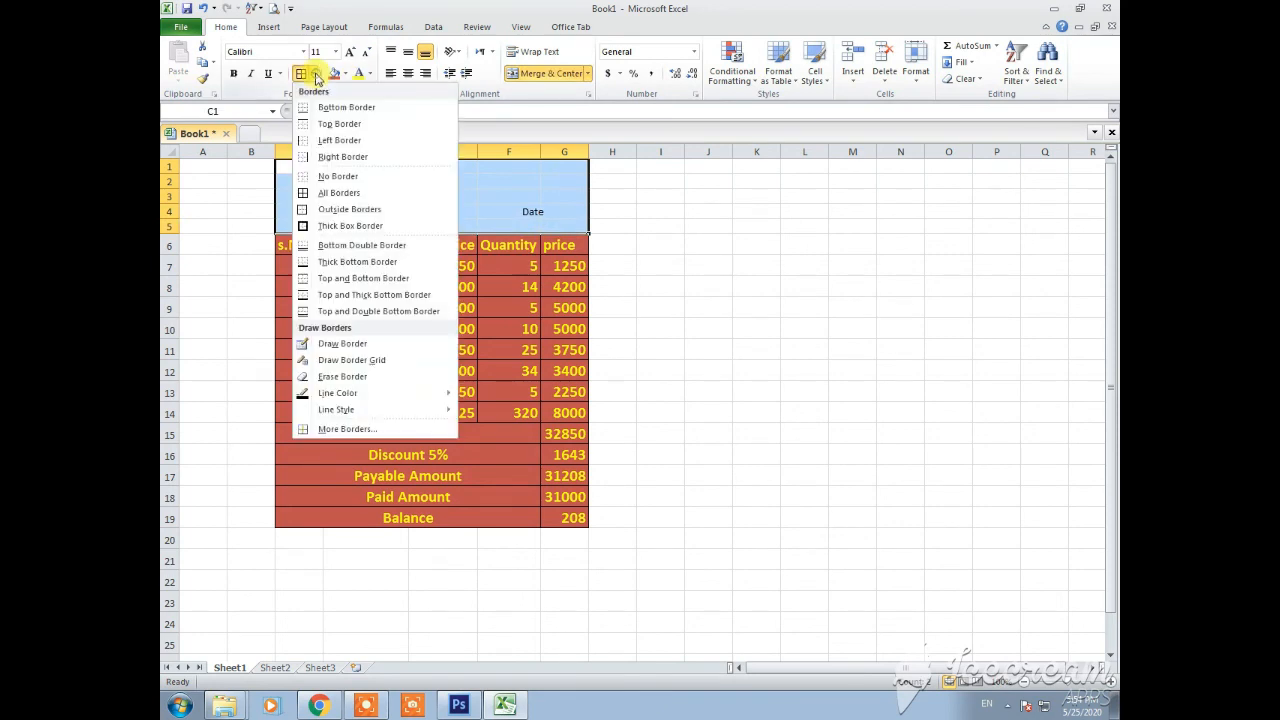
left_click(343, 212)
left_click(490, 264)
Step: Merge and center cells C1 to G3 into one title cell
left_click_drag(286, 163, 560, 194)
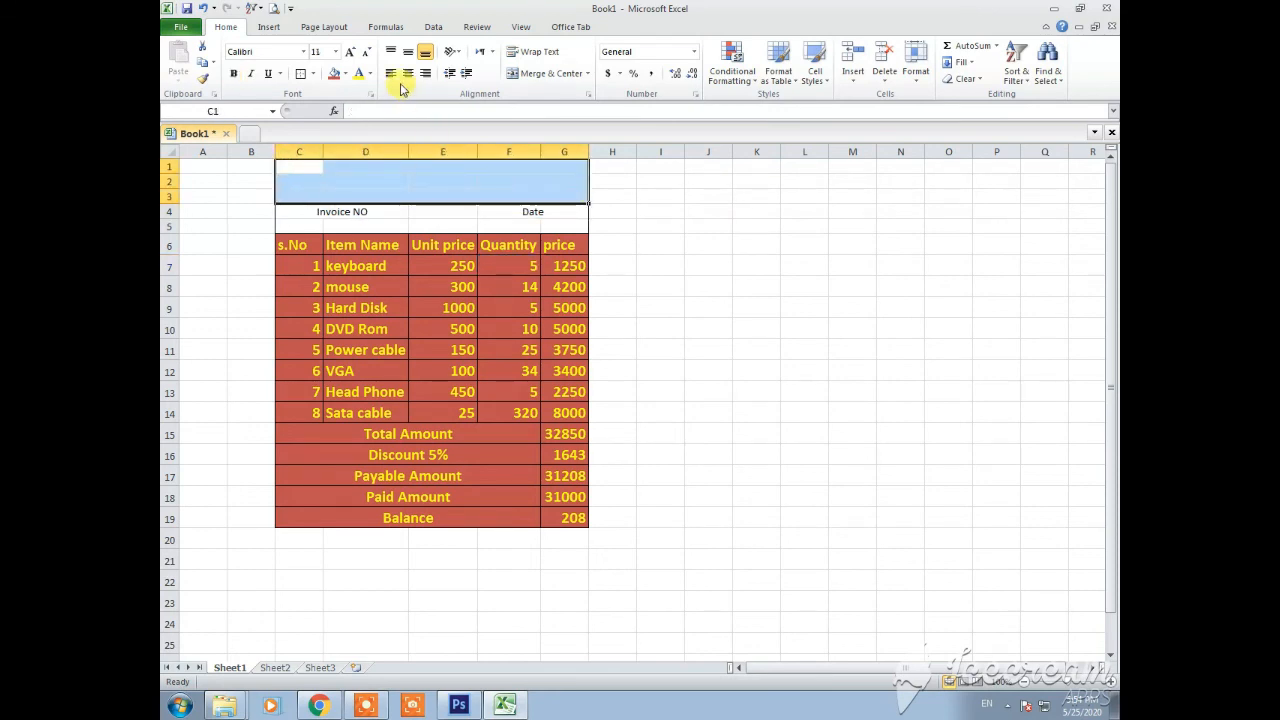
left_click(312, 73)
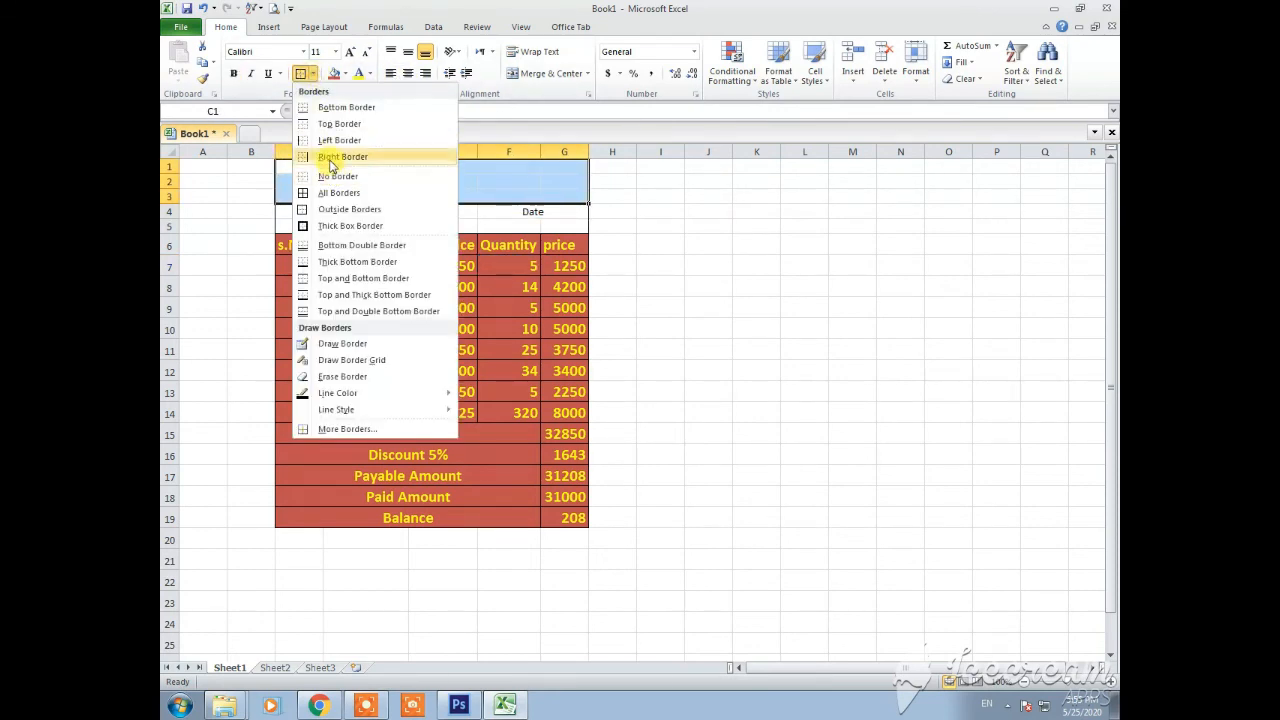
left_click(548, 73)
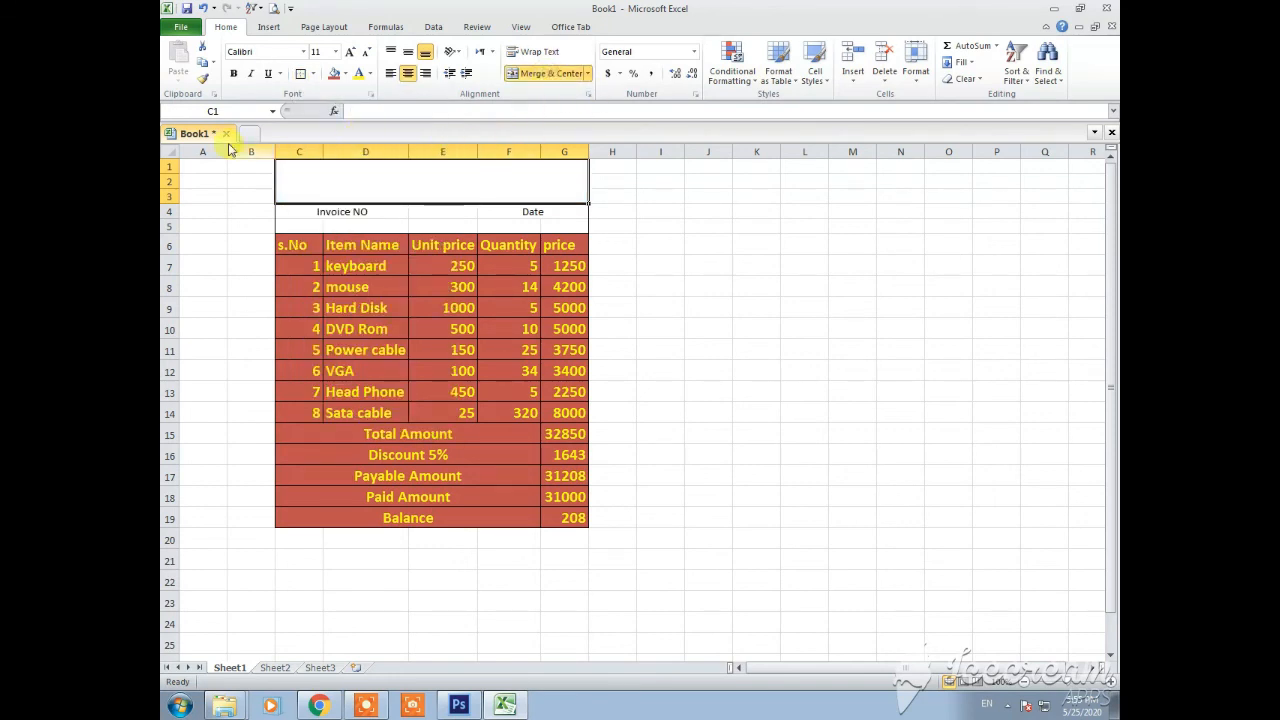
Step: Insert a blank row above the merged title cell
left_click(169, 166)
right_click(169, 166)
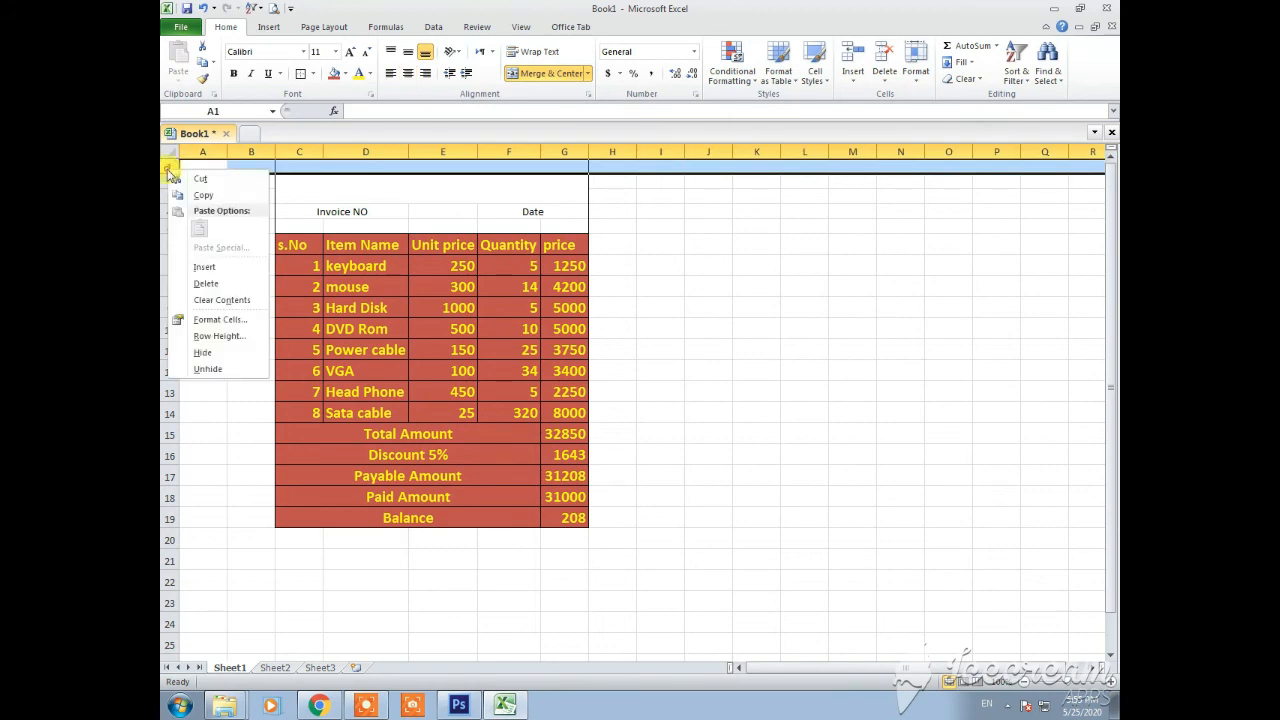
left_click(211, 264)
left_click(360, 193)
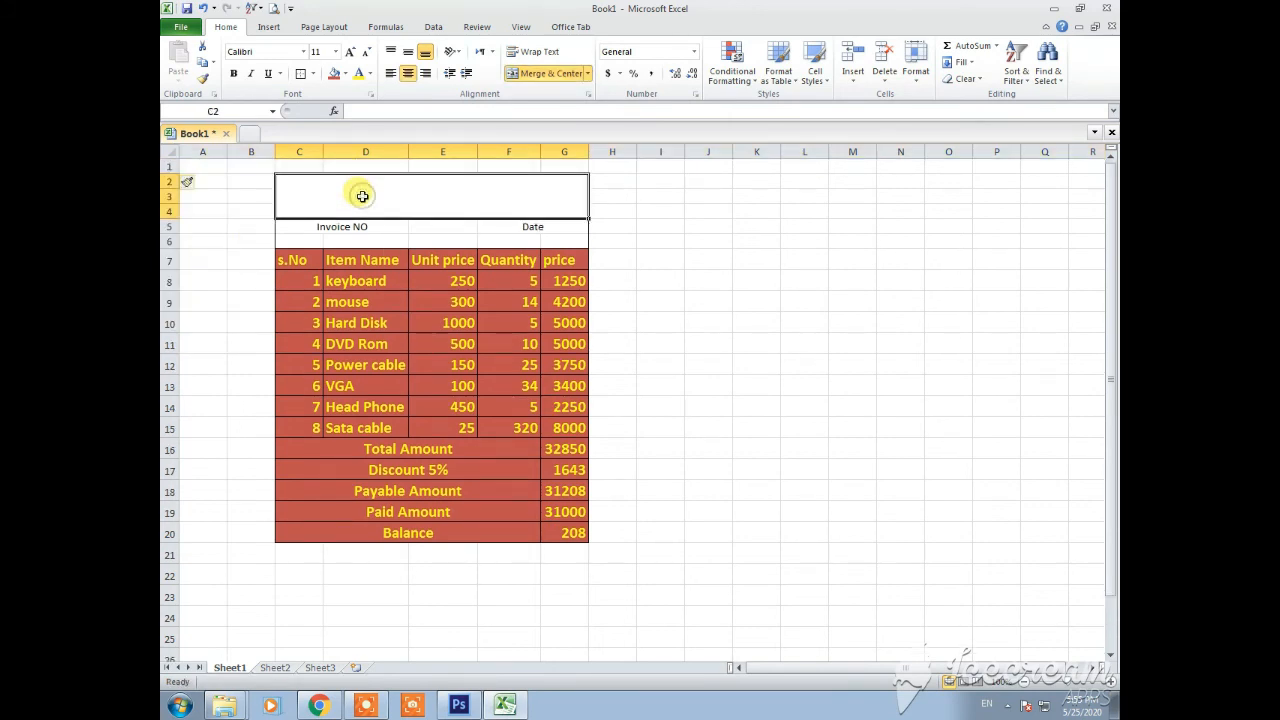
Step: Enter the title "Invoice of AKFG" in the merged cell above the Invoice NO and Date row
left_click(393, 257)
left_click(397, 207)
double_click(403, 193)
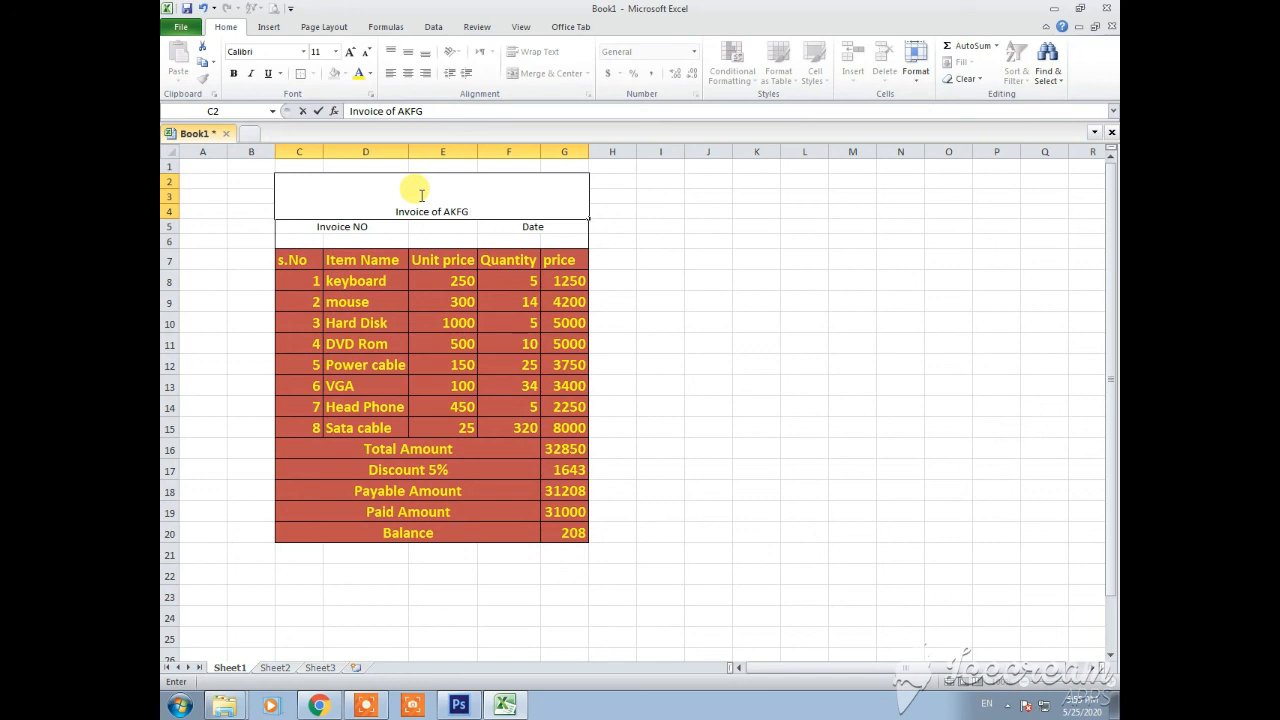
key("Return")
Step: Increase the font size of the "Invoice of AKFG" title to 36
left_click(428, 180)
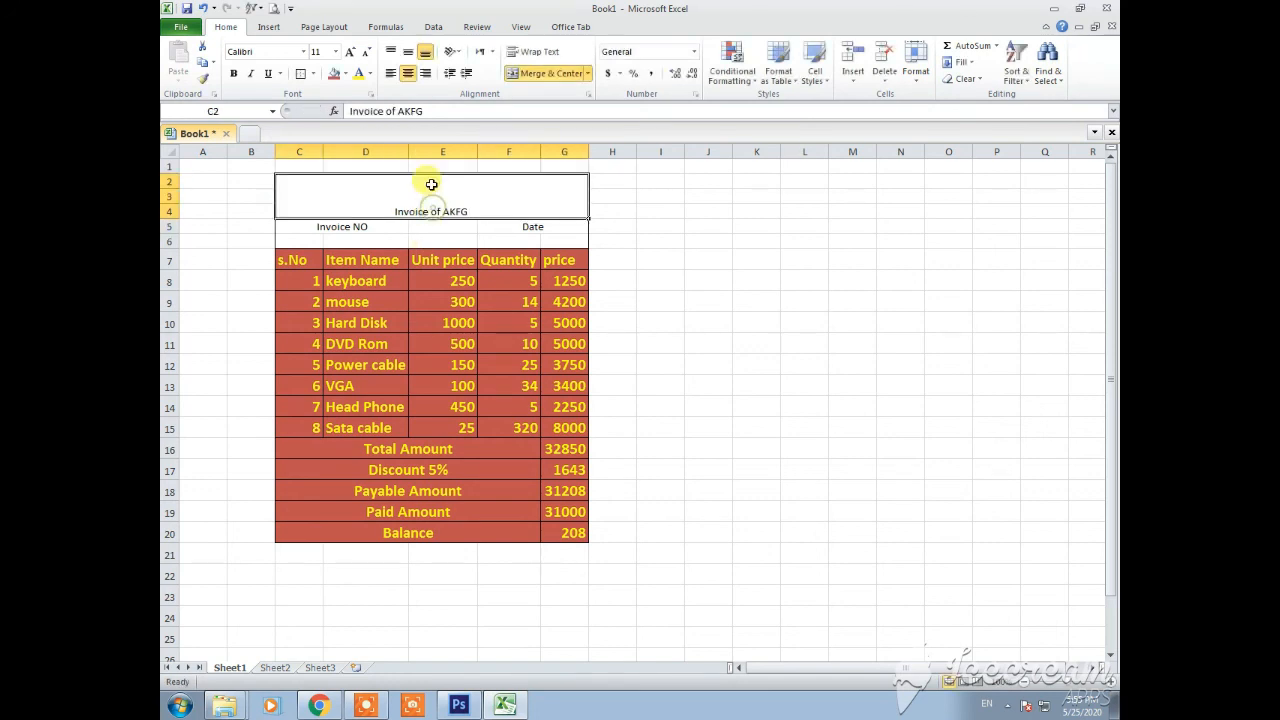
left_click(350, 51)
left_click(350, 51)
left_click(350, 51)
left_click(350, 51)
left_click(350, 51)
left_click(350, 51)
left_click(350, 51)
left_click(350, 51)
left_click(350, 51)
left_click(350, 51)
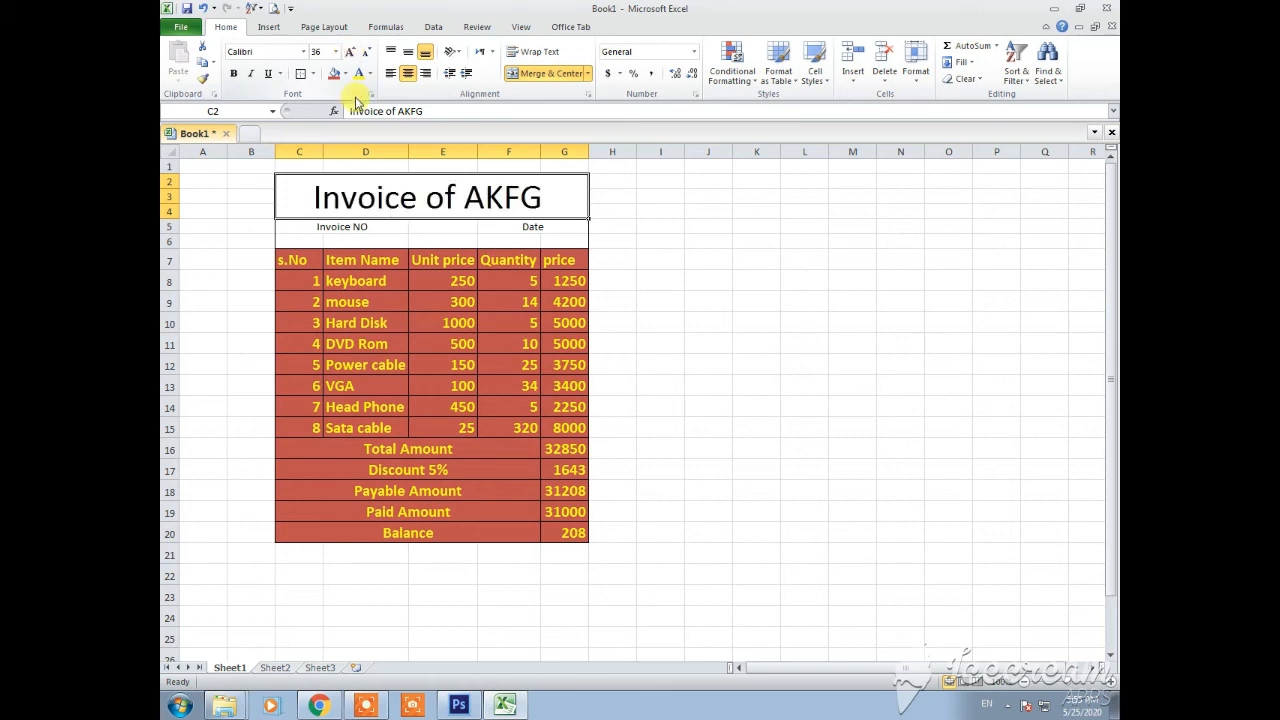
Step: Make the "Invoice of AKFG" title bold and fill its cell with the table's red color
left_click(234, 74)
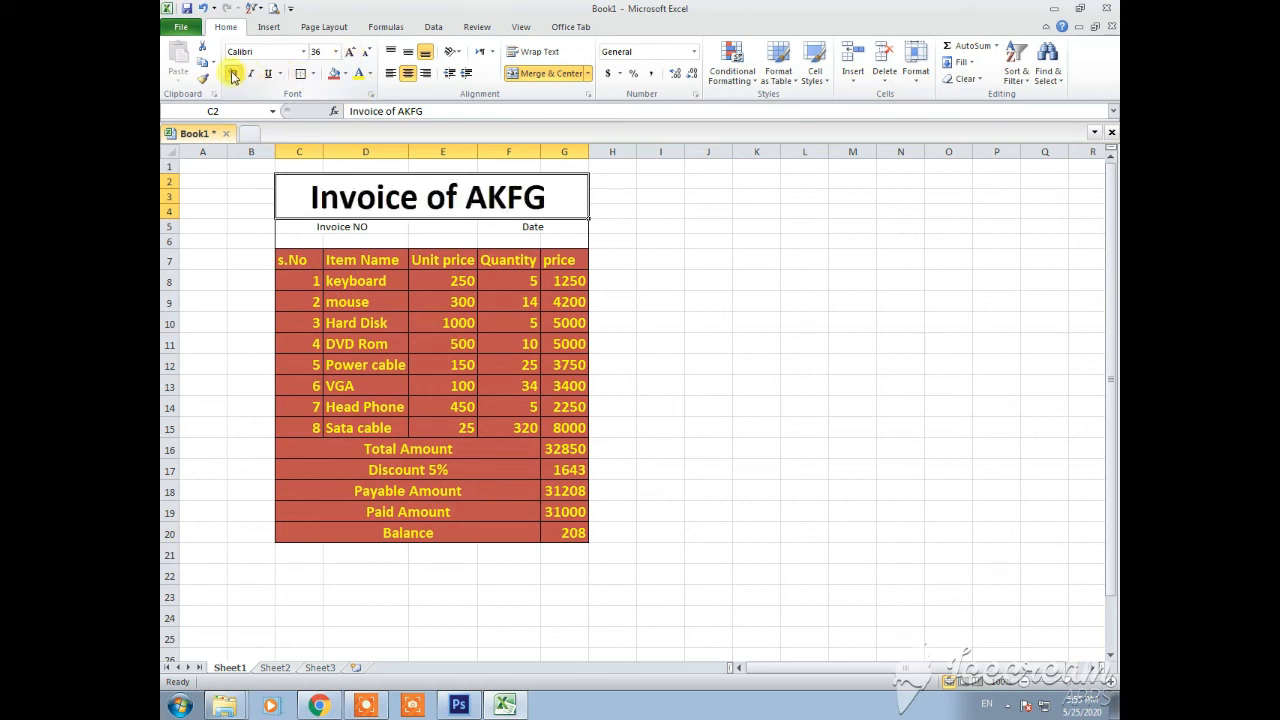
left_click(334, 74)
left_click(425, 281)
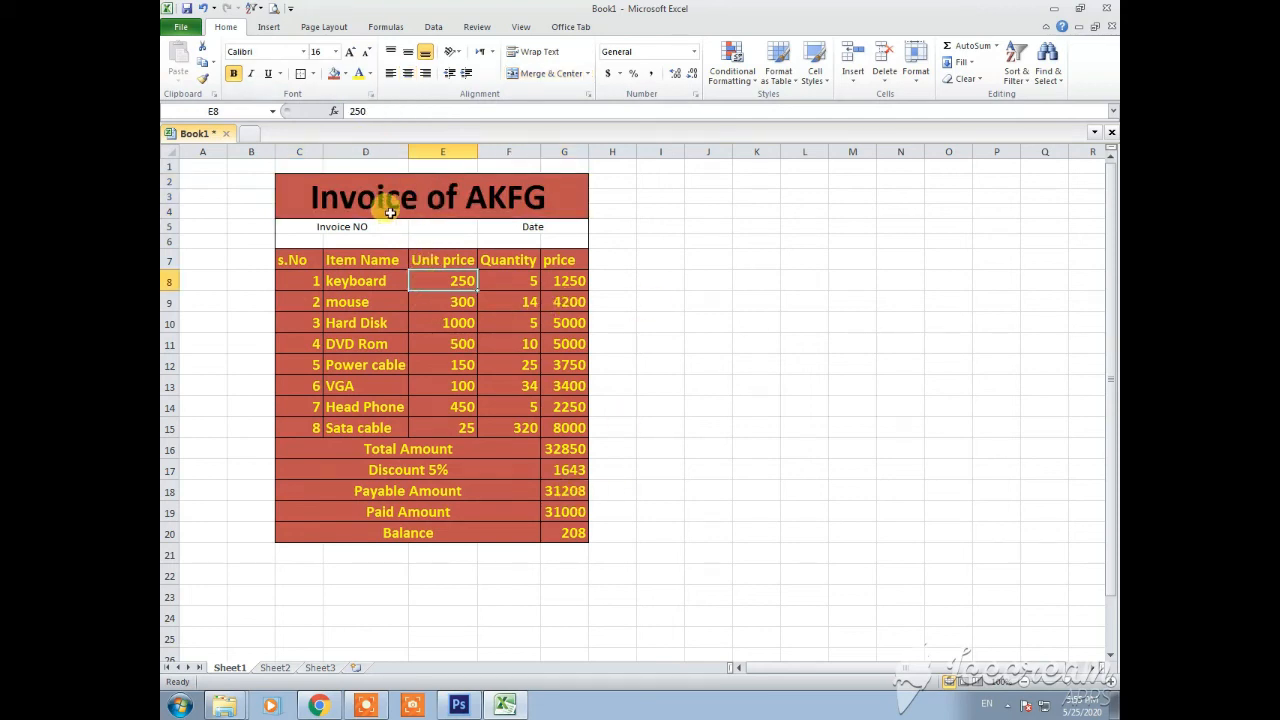
Step: Make the Invoice NO and Date labels in row 5 bold and left-align the Invoice NO label
left_click_drag(345, 229, 534, 220)
left_click(233, 73)
left_click(352, 265)
left_click(373, 227)
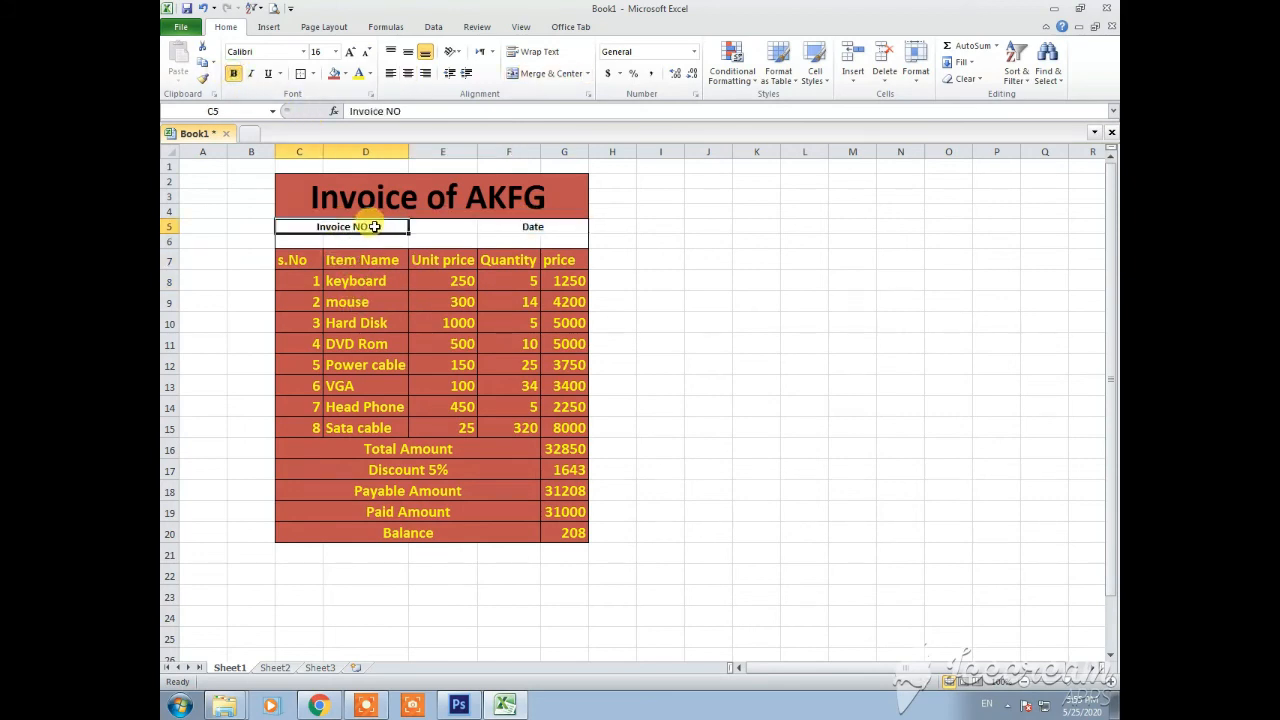
left_click(392, 75)
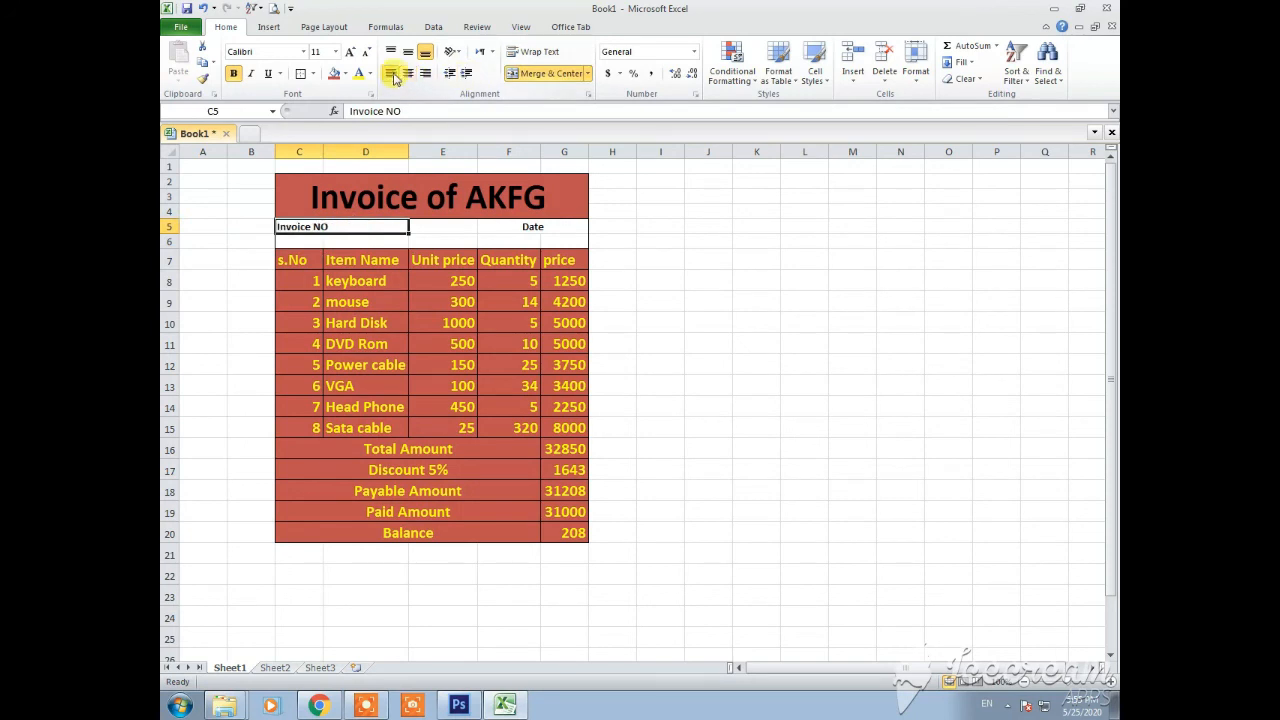
left_click(531, 228)
left_click_drag(533, 238, 571, 237)
left_click(340, 236)
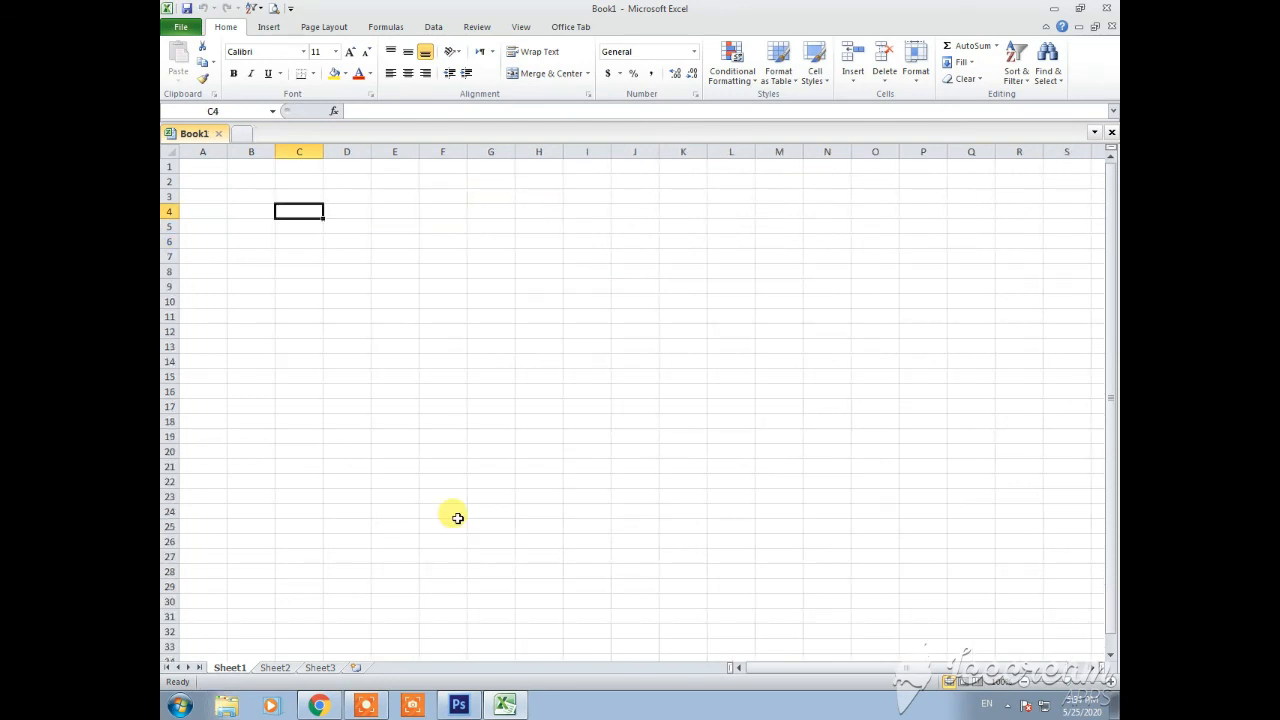